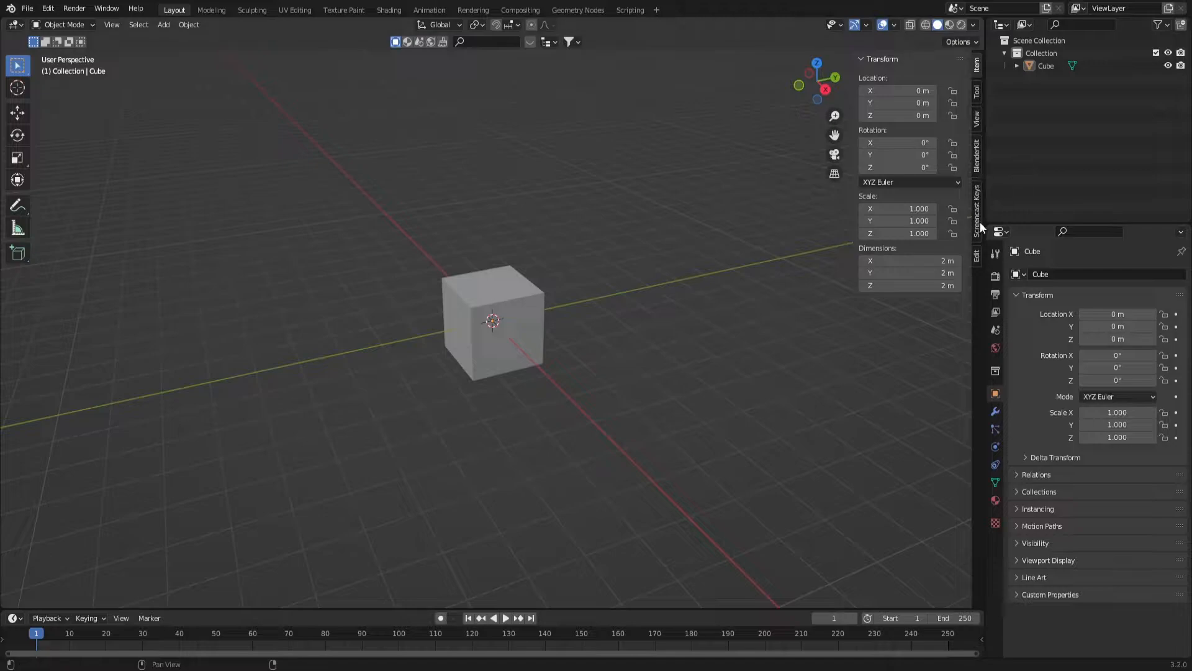
Step: Hide the sidebar, then select the cube and frame it in the viewport
key(n)
click(684, 284)
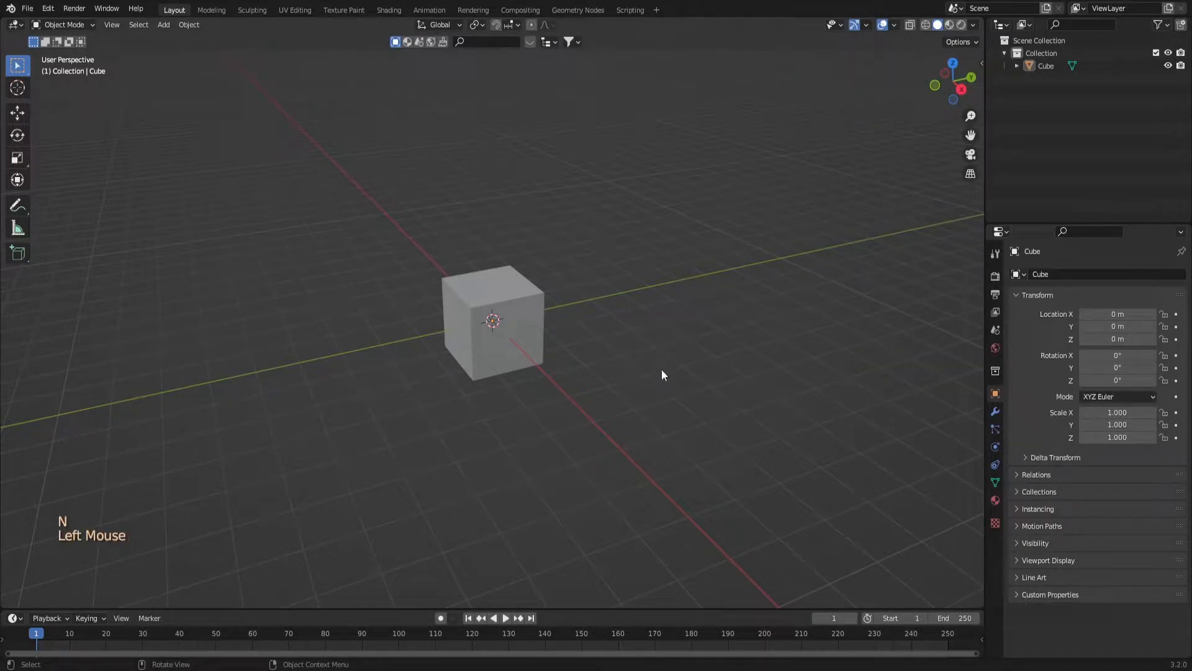
click(505, 318)
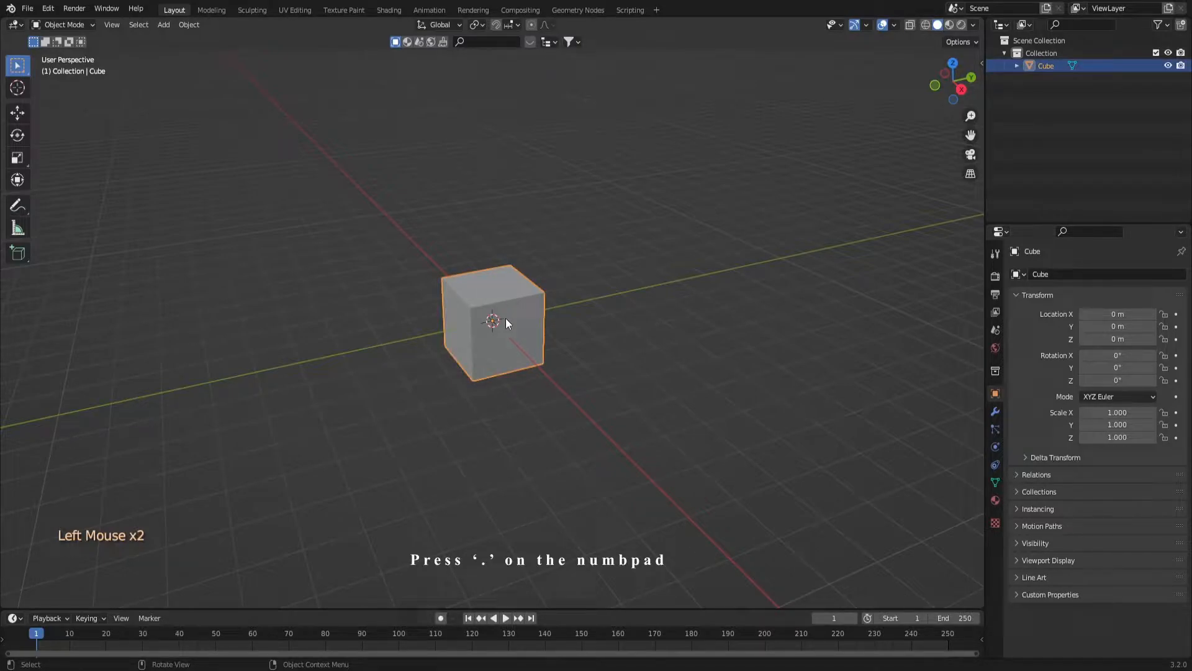
key(KP_Decimal)
scroll(506, 319, down, 2)
middle_drag(508, 328, 507, 323)
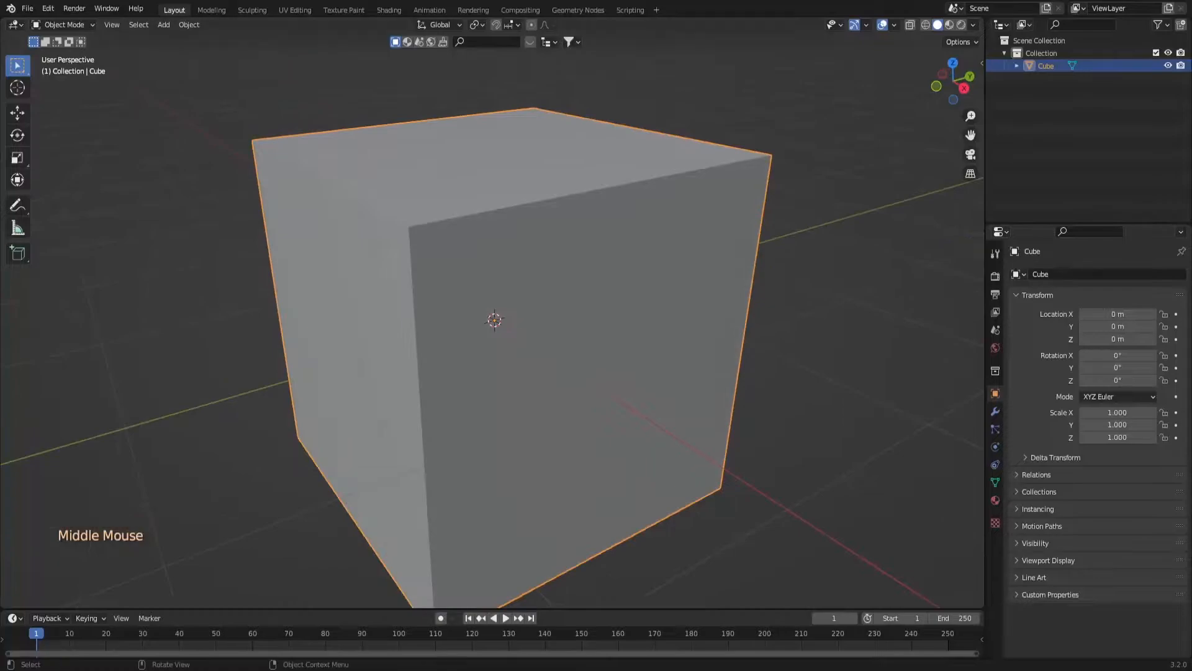
Step: Set the snap target to Vertex and place the 3D cursor on the cube's near top corner
click(518, 25)
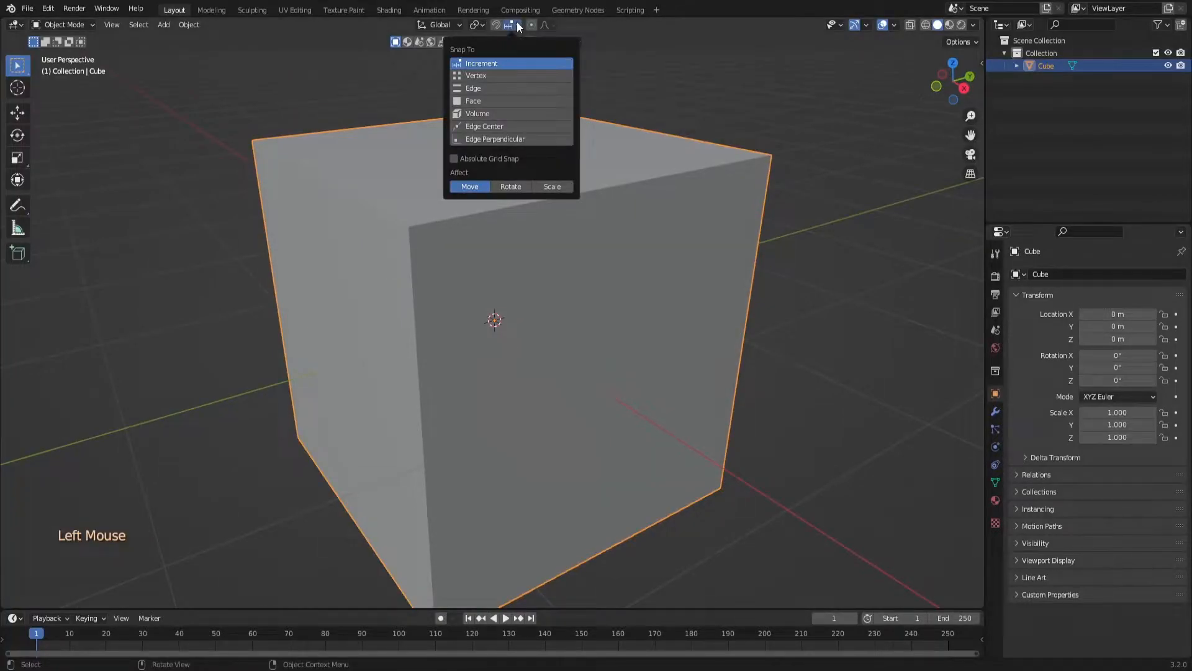
click(505, 76)
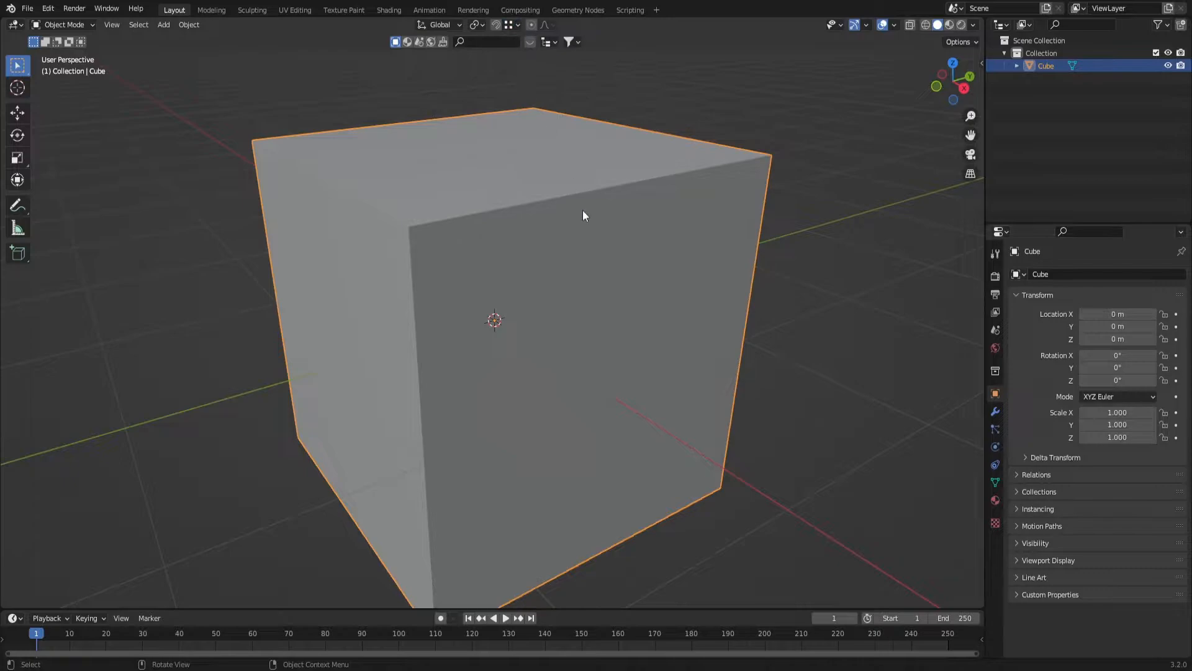
scroll(582, 210, down, 2)
middle_drag(567, 221, 565, 279)
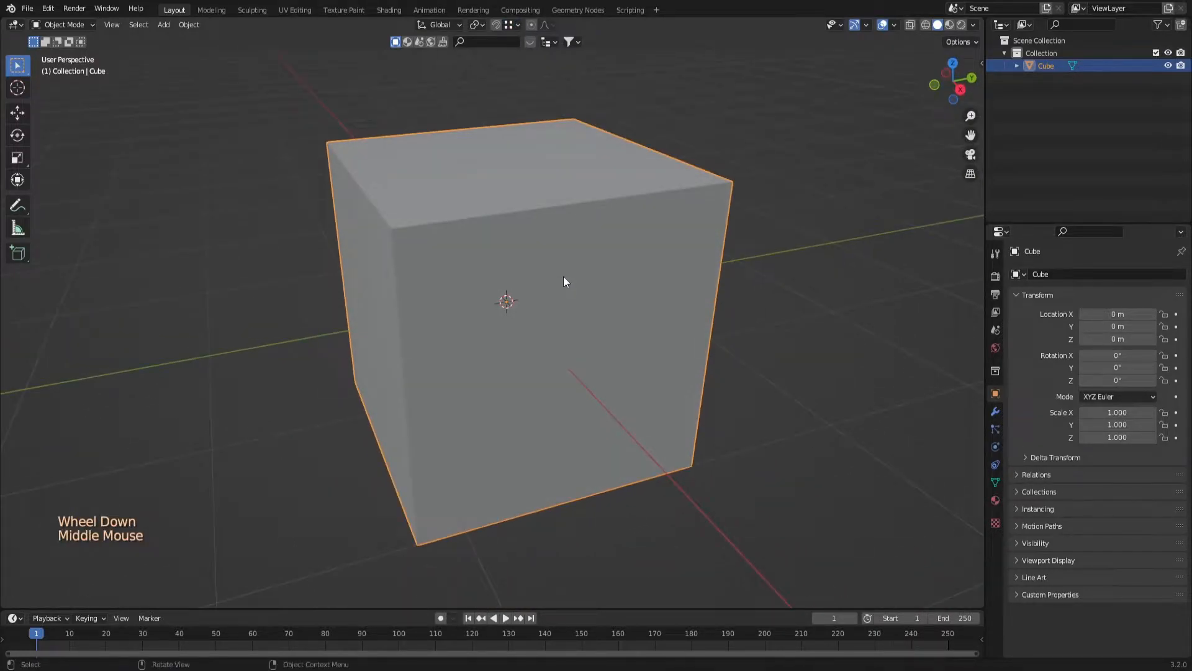
shift+right_drag(442, 206, 393, 230)
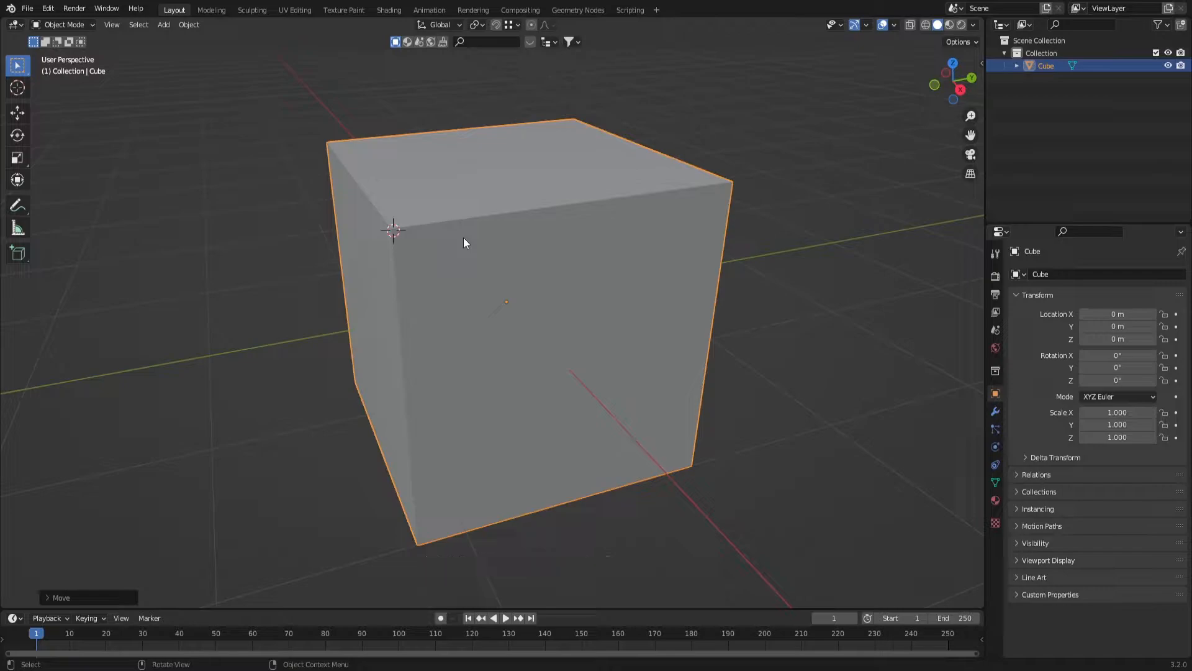
Step: Turn on snapping and move the 3D cursor to the cube's bottom corner and back to the top corner directly above it
click(517, 25)
click(496, 25)
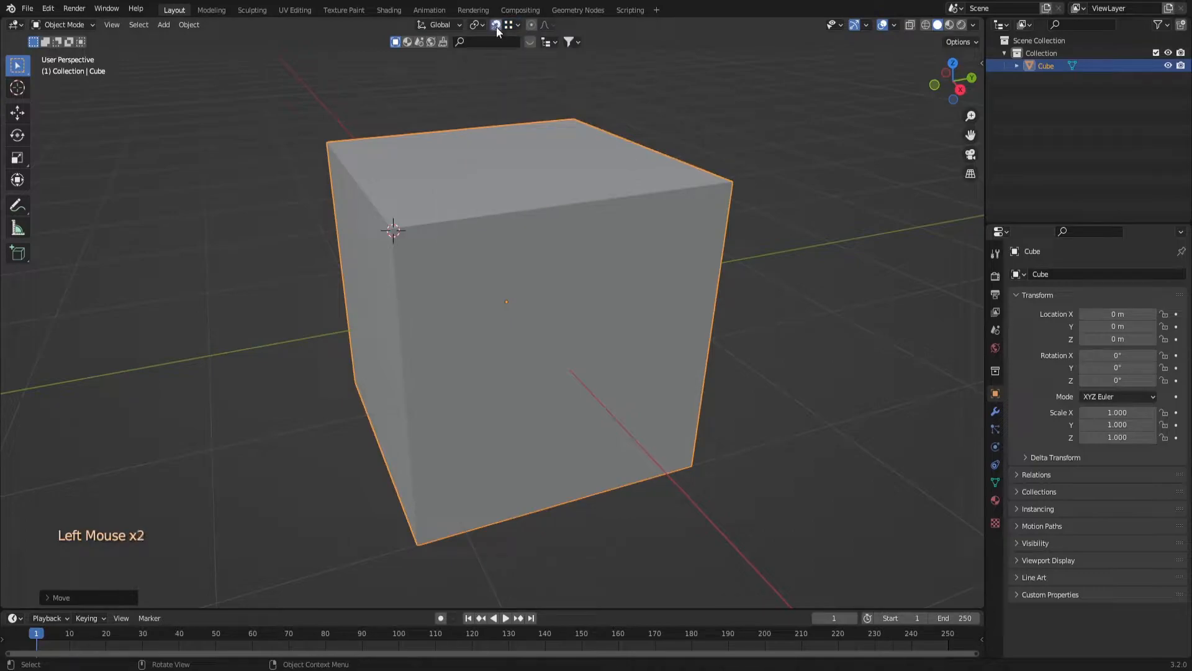
right_click(392, 234)
shift+right_drag(401, 229, 394, 230)
middle_drag(474, 280, 343, 285)
key(shift)
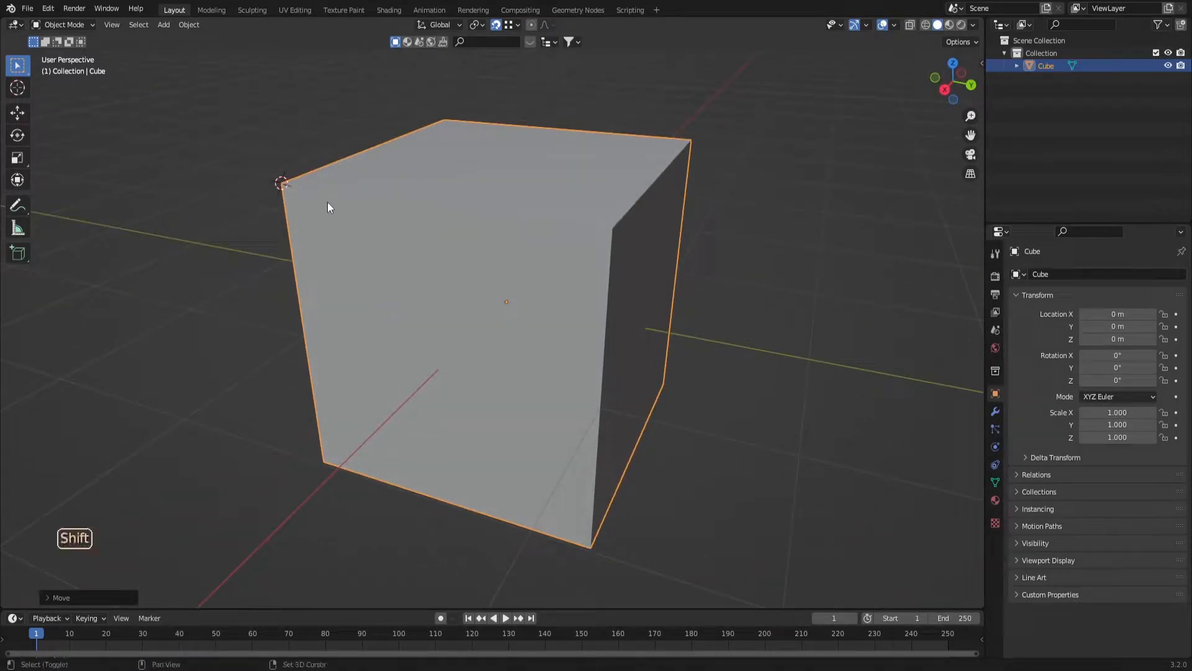
shift+right_click(336, 449)
middle_drag(352, 382, 423, 359)
shift+right_click(382, 175)
Step: Duplicate the cube and move the copy about 4.94 m along the X axis
scroll(383, 175, down, 4)
middle_drag(436, 248, 511, 295)
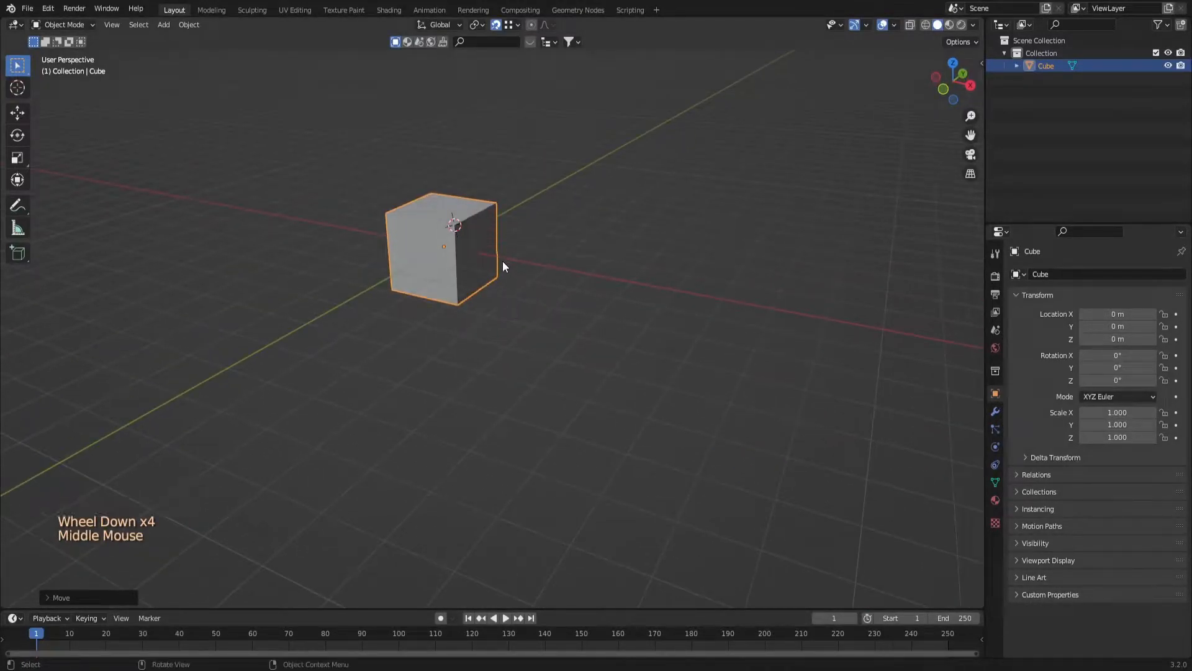
key(shift+d)
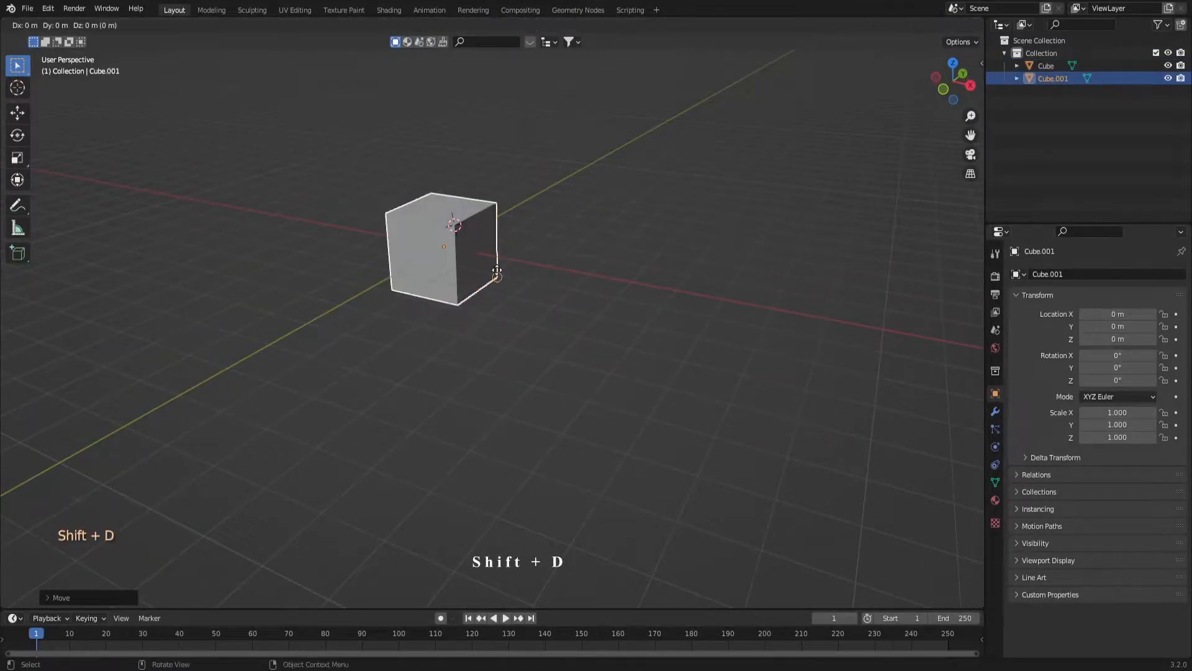
click(678, 337)
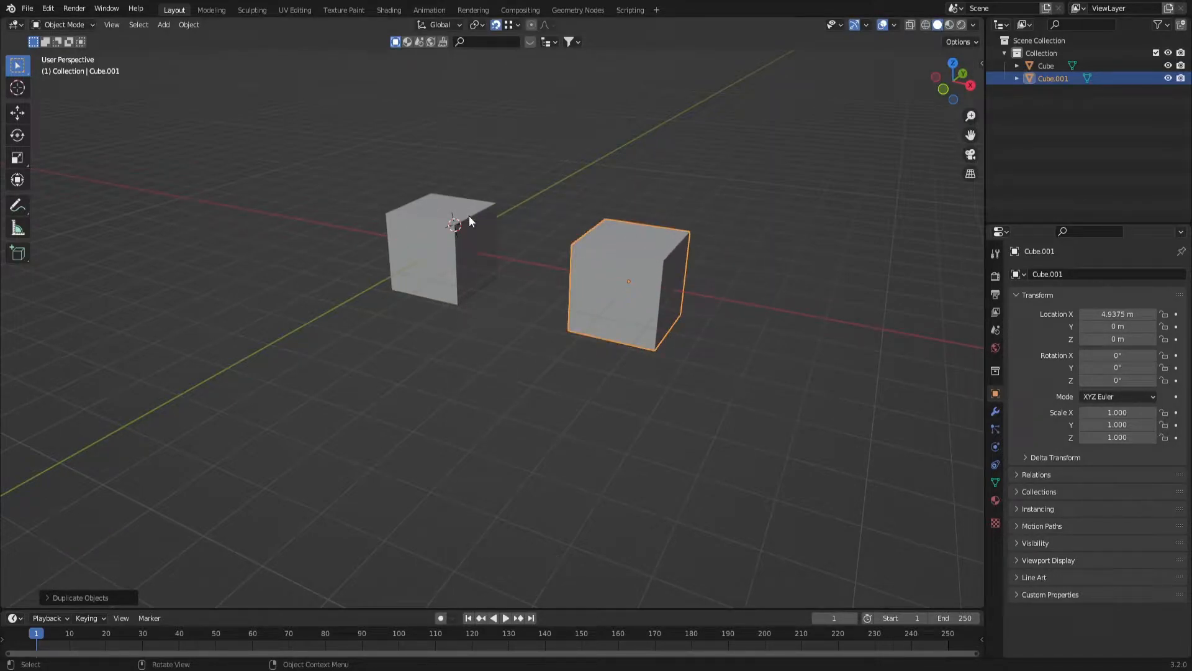
Step: Try snapping the duplicate cube to the 3D cursor with Selection to Cursor, and undo the snap
key(shift+s)
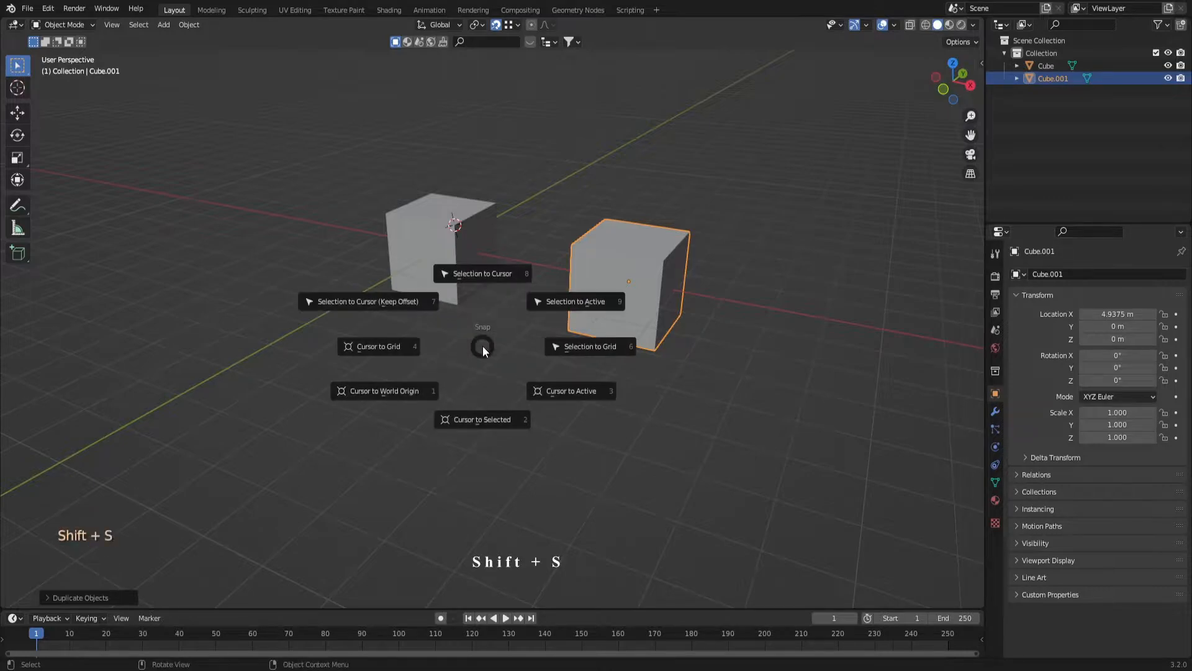
click(489, 270)
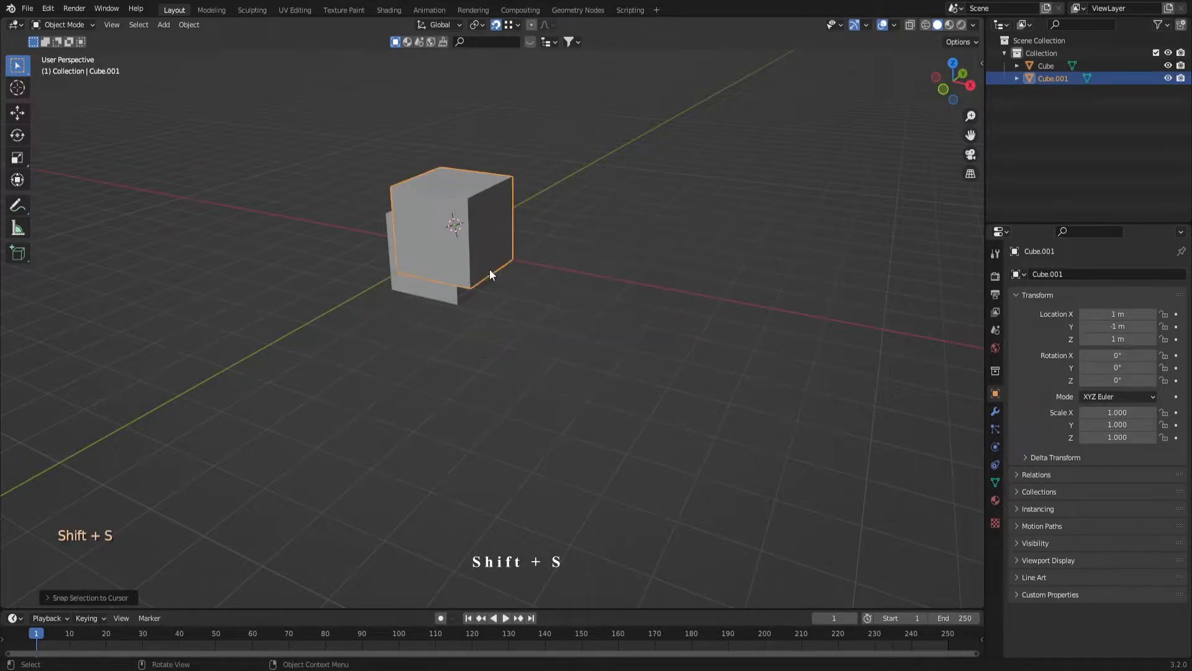
scroll(457, 230, up, 2)
middle_drag(457, 229, 519, 231)
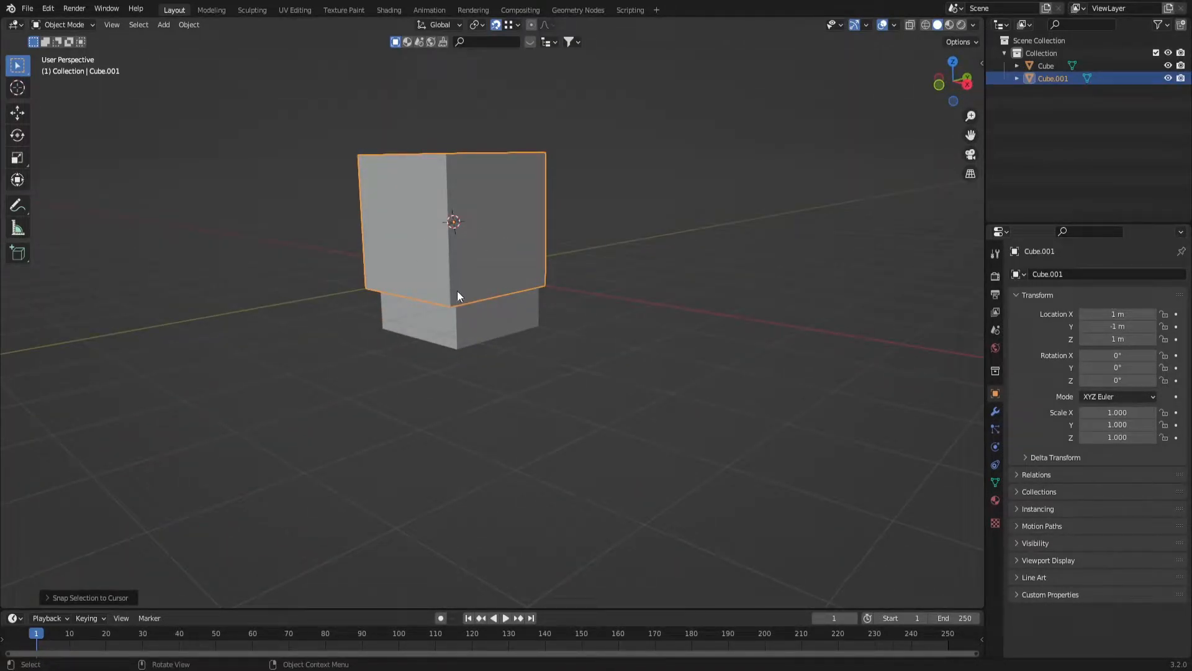
key(ctrl)
key(ctrl+z)
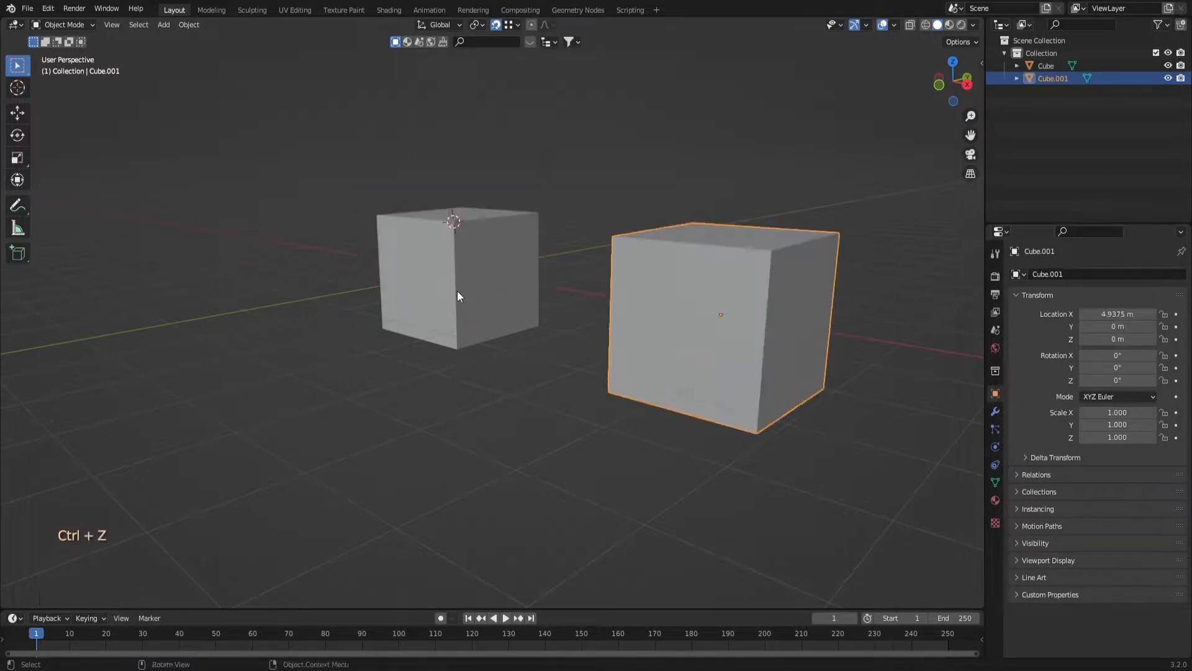
Step: Select the duplicate cube and place the 3D cursor on its near bottom corner
middle_drag(653, 404, 821, 431)
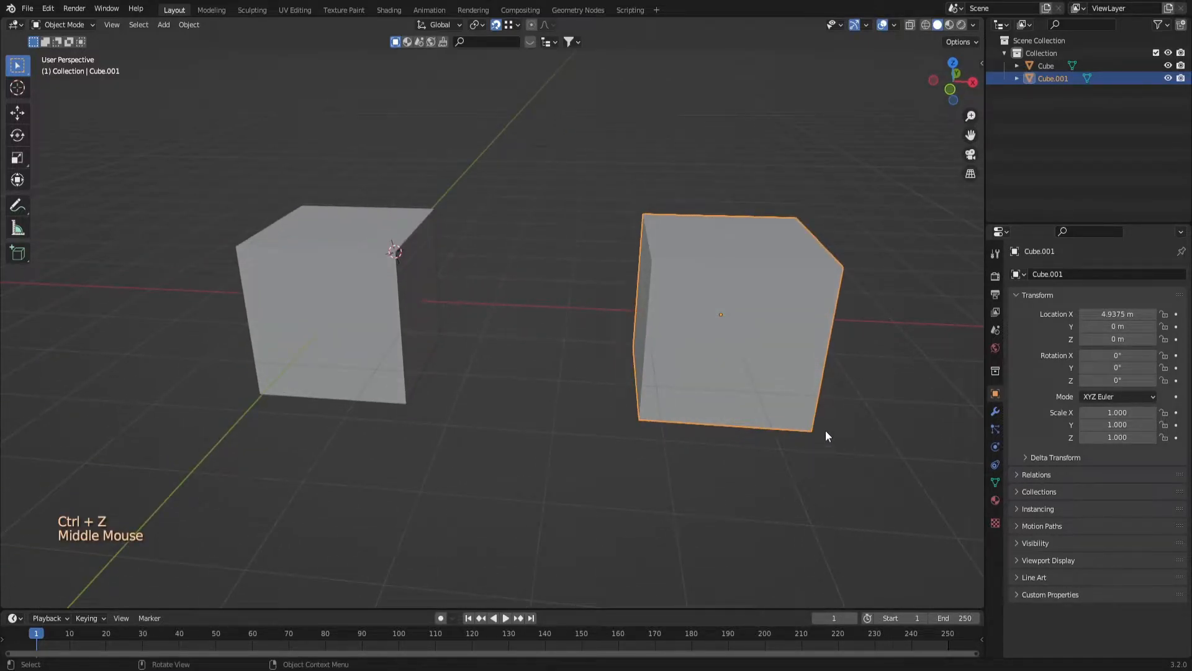
click(368, 315)
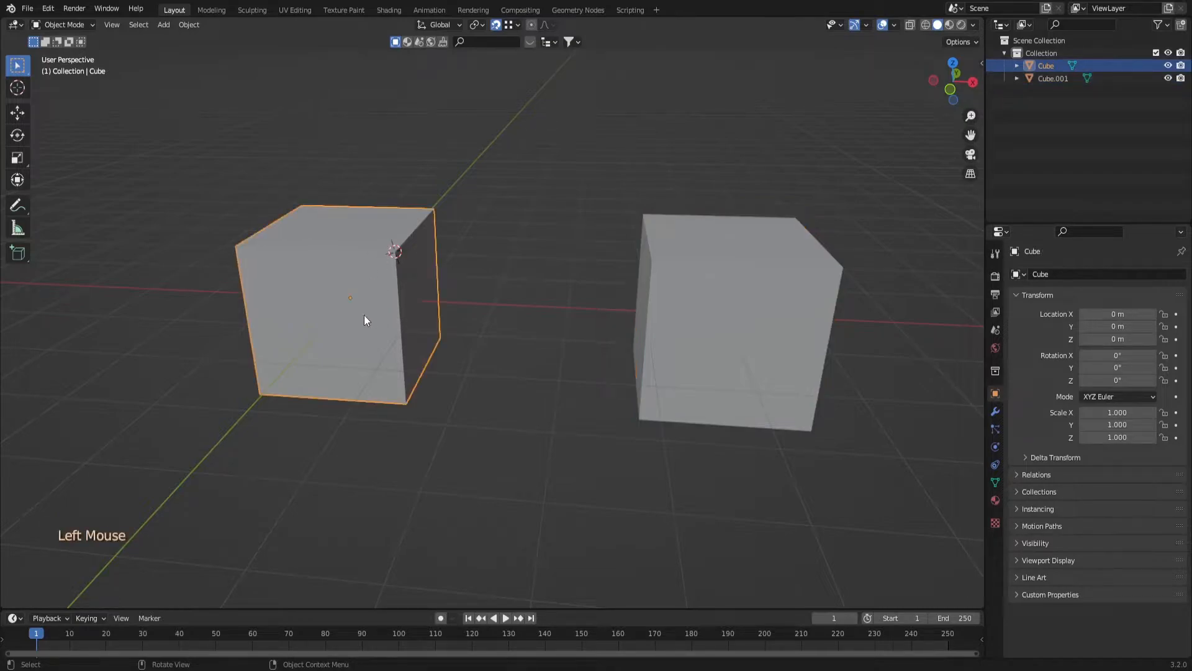
click(713, 321)
scroll(739, 347, down, 2)
mouse_move(744, 354)
middle_down()
mouse_move(666, 289)
mouse_move(728, 350)
middle_up()
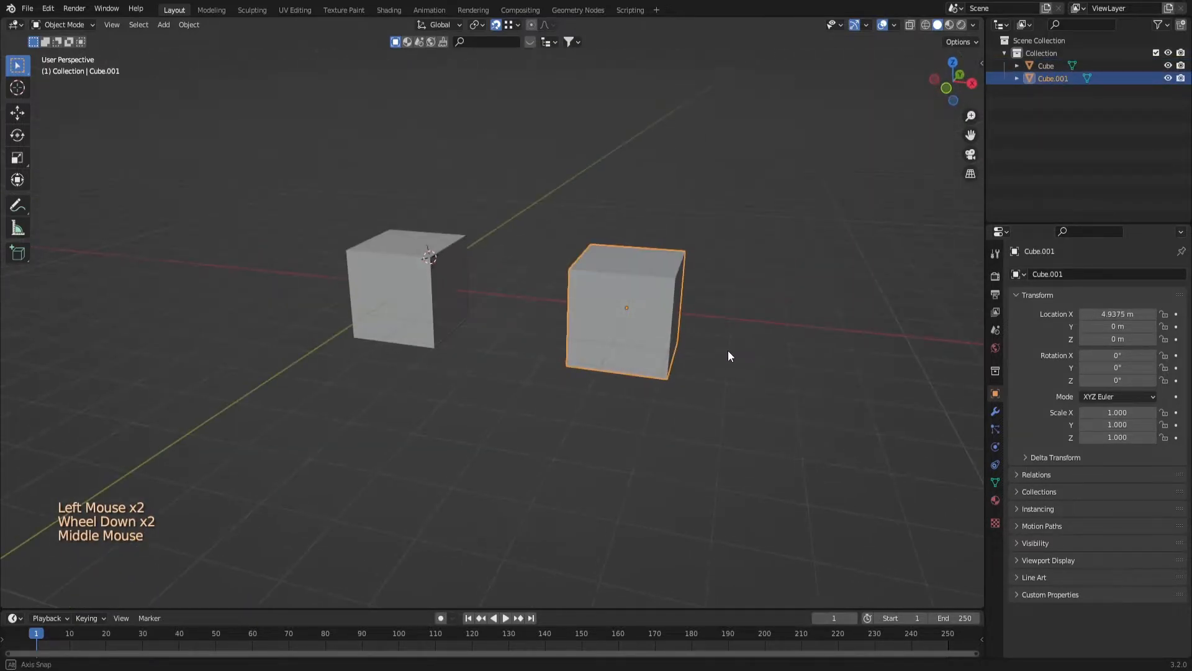
scroll(661, 347, up, 1)
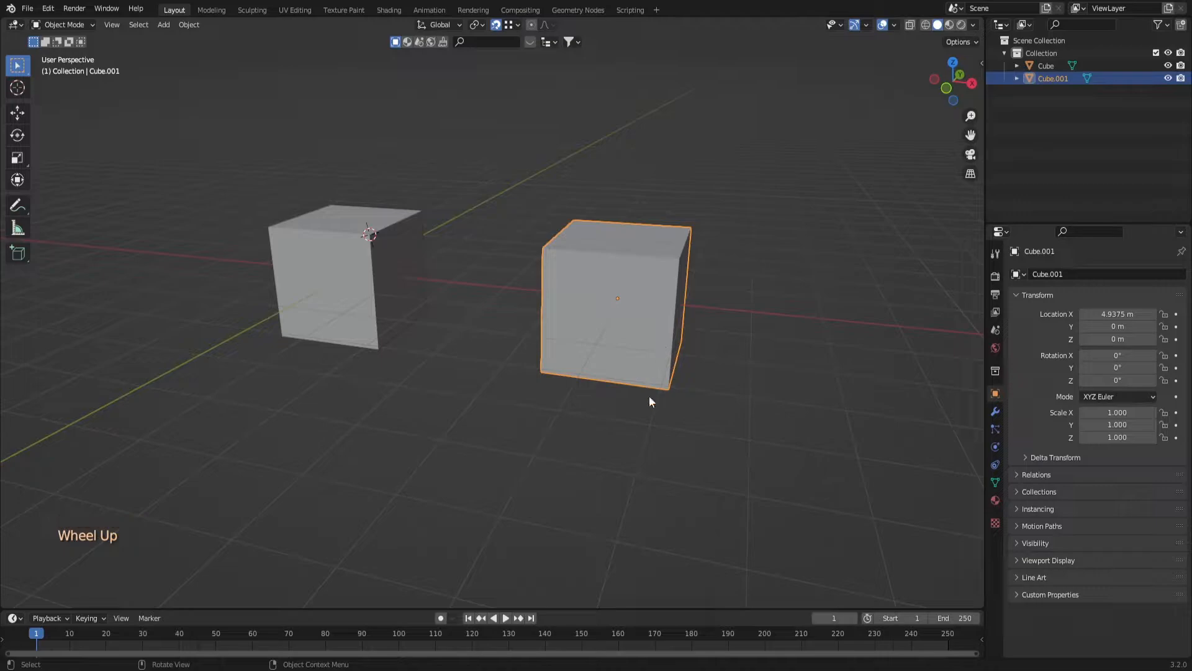
shift+right_drag(649, 381, 678, 394)
middle_drag(678, 394, 709, 394)
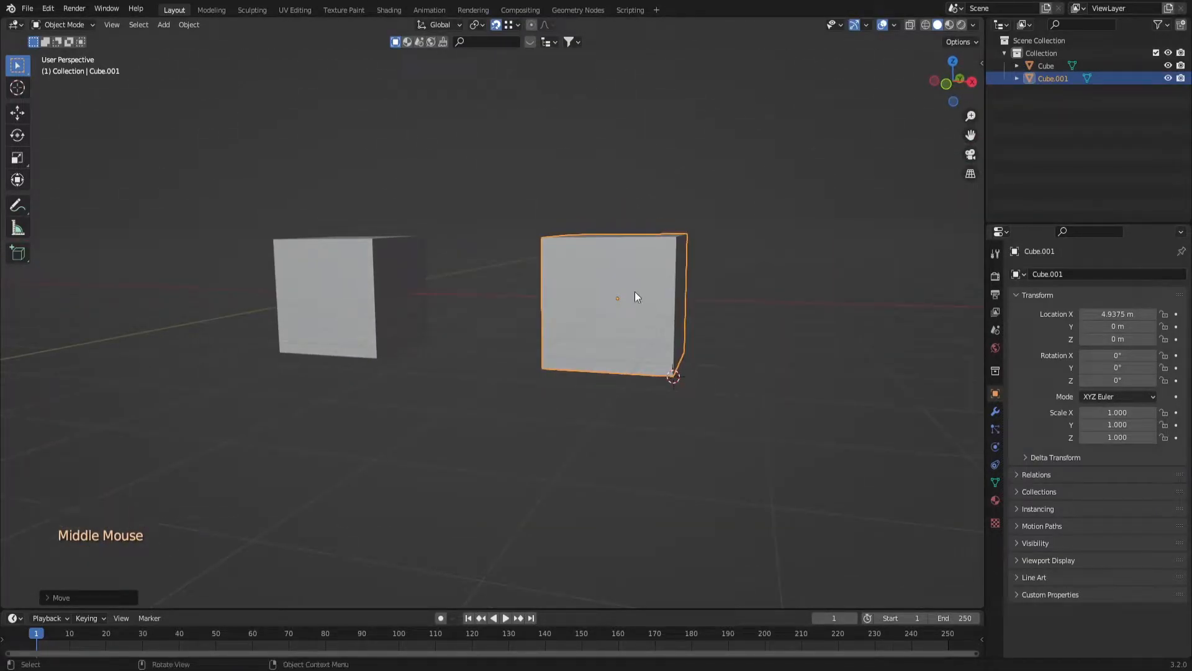
Step: Set the duplicate cube's origin to the 3D cursor
right_click(631, 293)
mouse_move(637, 336)
click(714, 361)
middle_drag(714, 362, 694, 381)
Step: Place the 3D cursor on the original cube's near top corner and snap the duplicate cube to it with Selection to Cursor
shift+right_drag(382, 252, 397, 246)
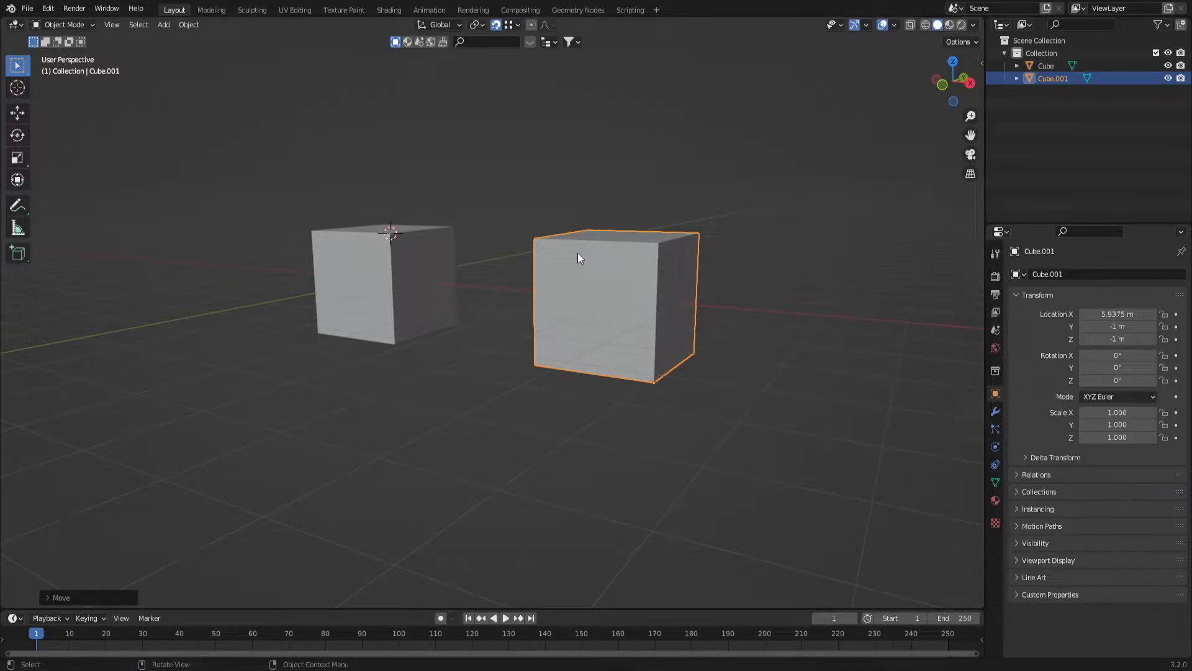
key(shift+s)
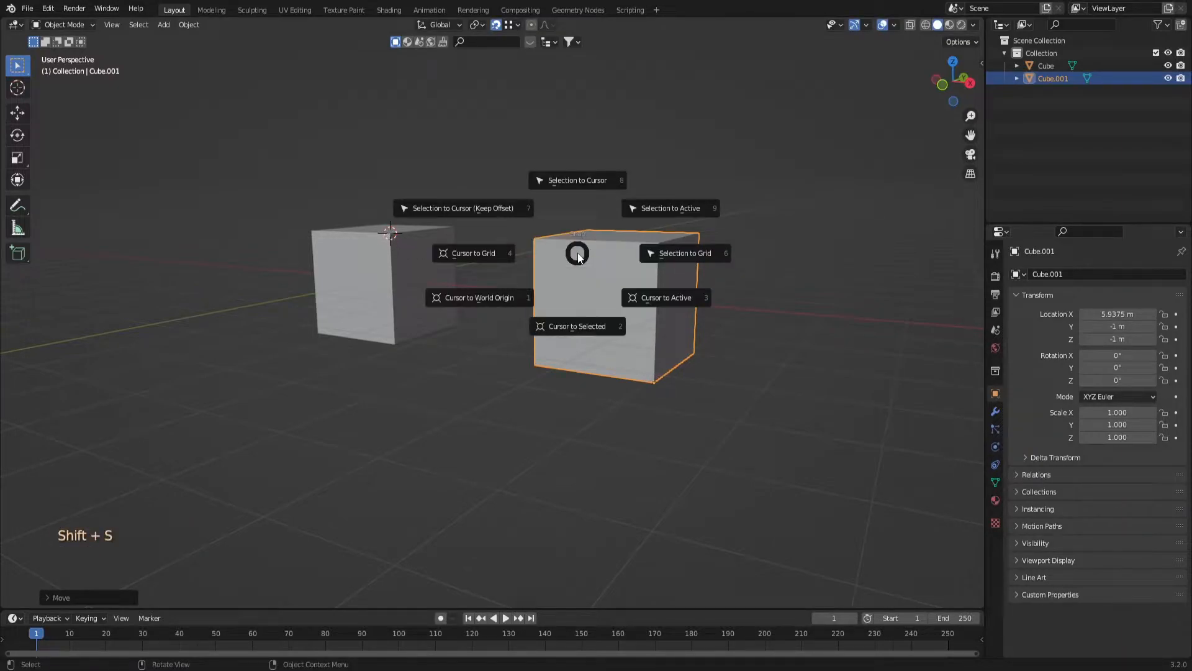
click(580, 177)
middle_drag(494, 335, 607, 327)
scroll(428, 205, up, 1)
middle_drag(479, 245, 519, 261)
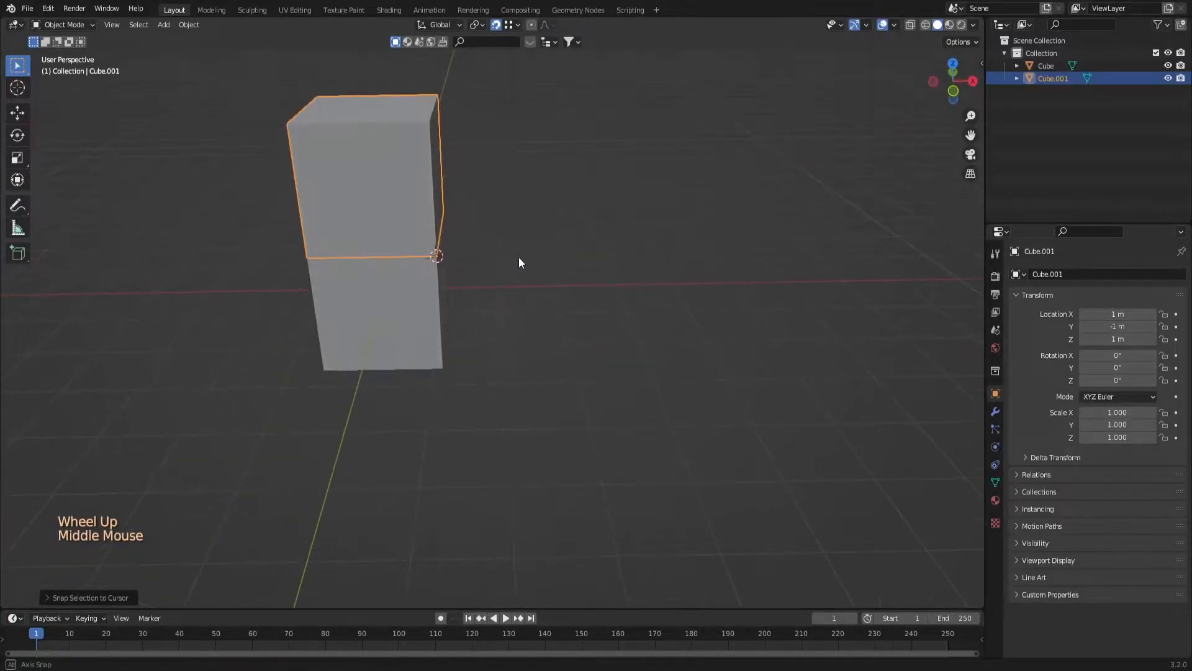
middle_drag(567, 375, 527, 367)
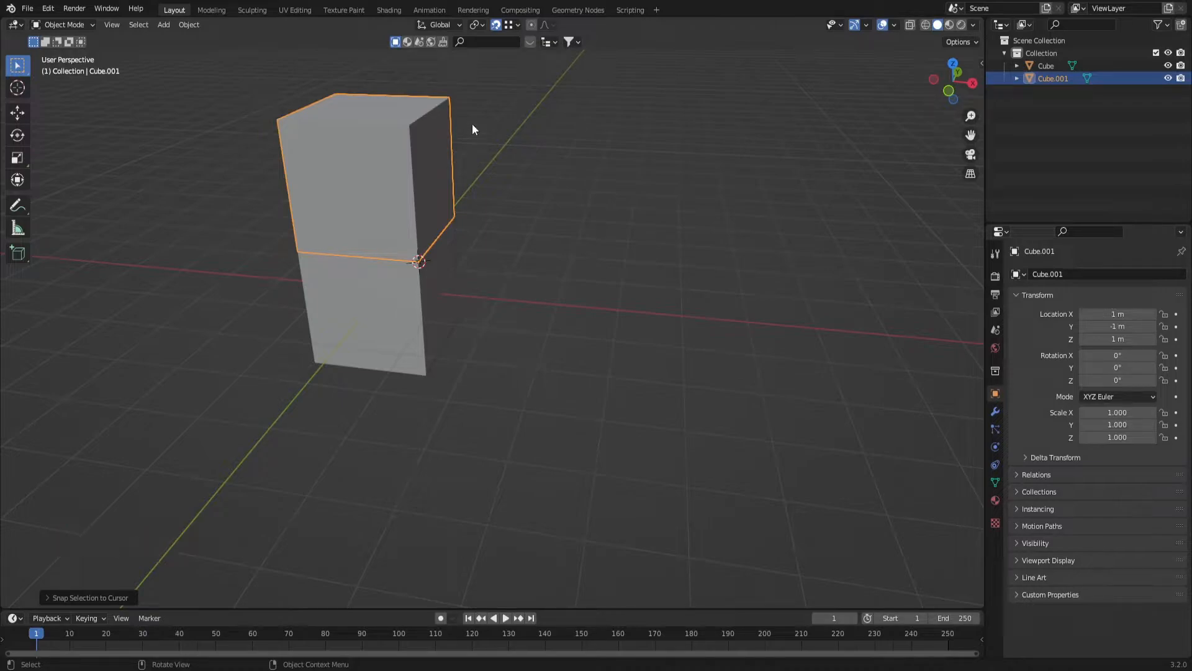
Step: Duplicate the upper cube about 4 m along the X axis and scale the copy to about 0.387
key(shift+d)
key(x)
click(833, 273)
key(s)
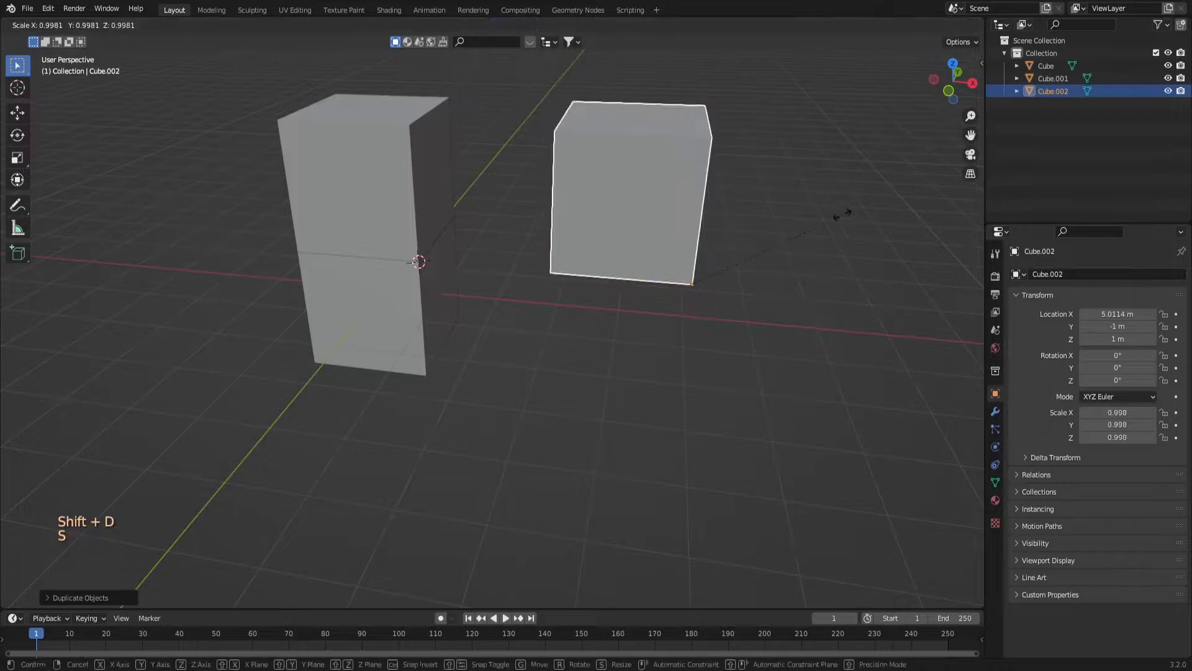
click(744, 243)
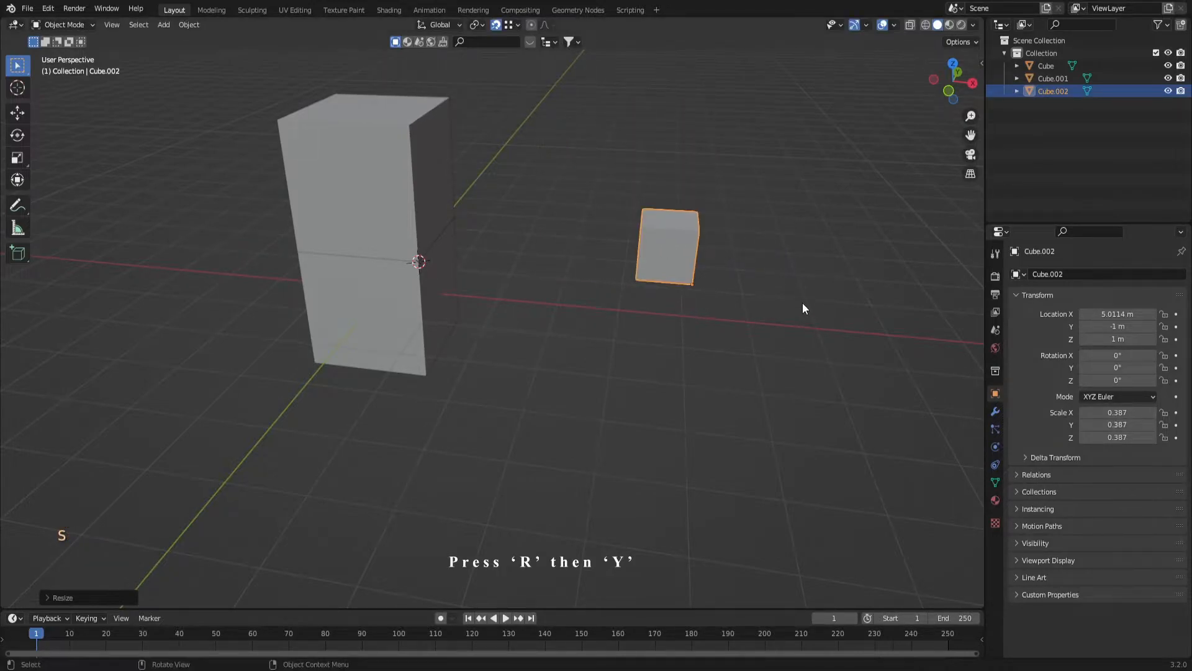
Step: Rotate the small cube 45° around the global Y axis
key(r)
key(y)
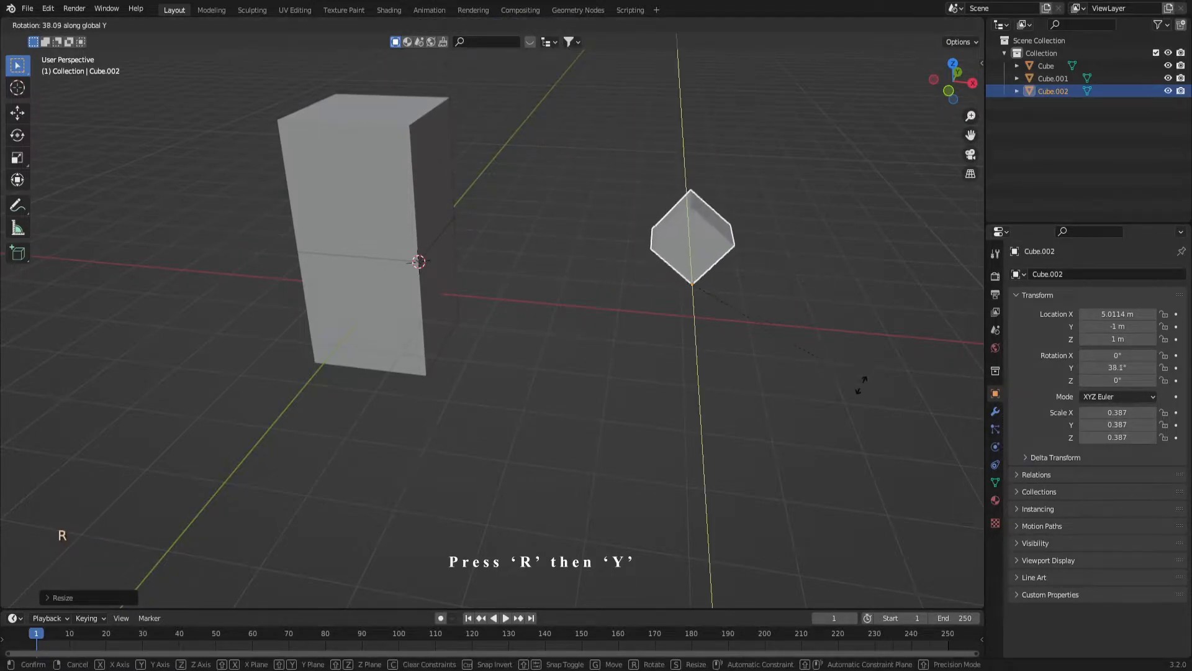
click(860, 402)
click(48, 597)
double_click(153, 552)
text(45)
key(Return)
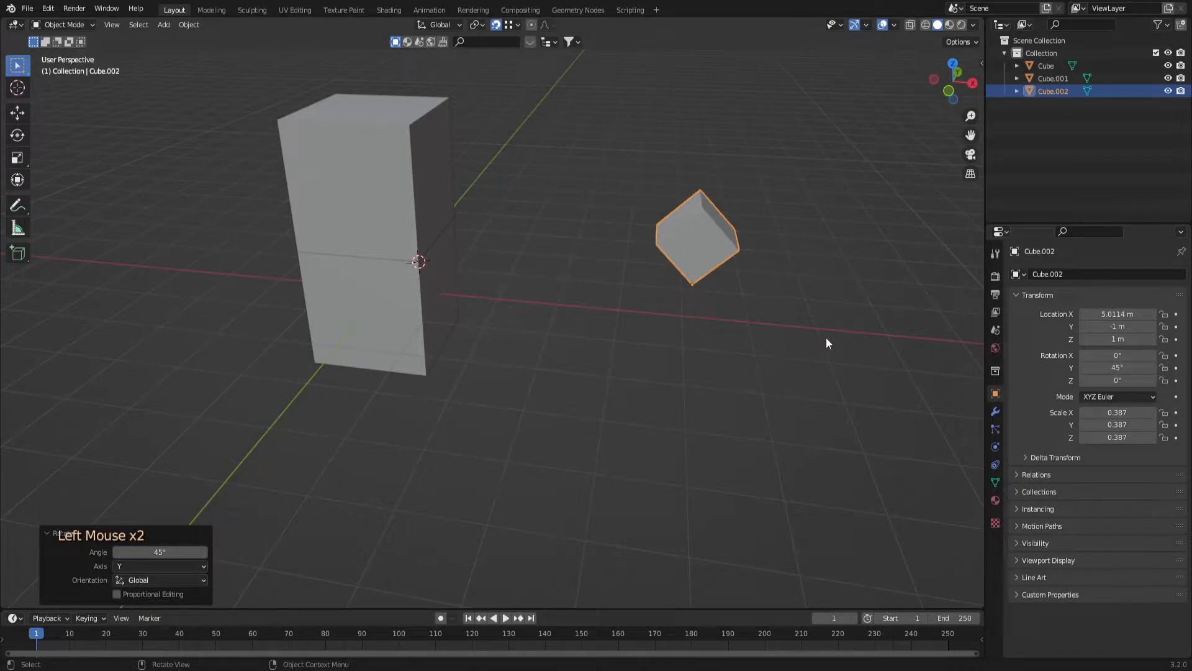
Step: Rotate the small cube -45° around the global Z axis and deselect it
key(r)
key(z)
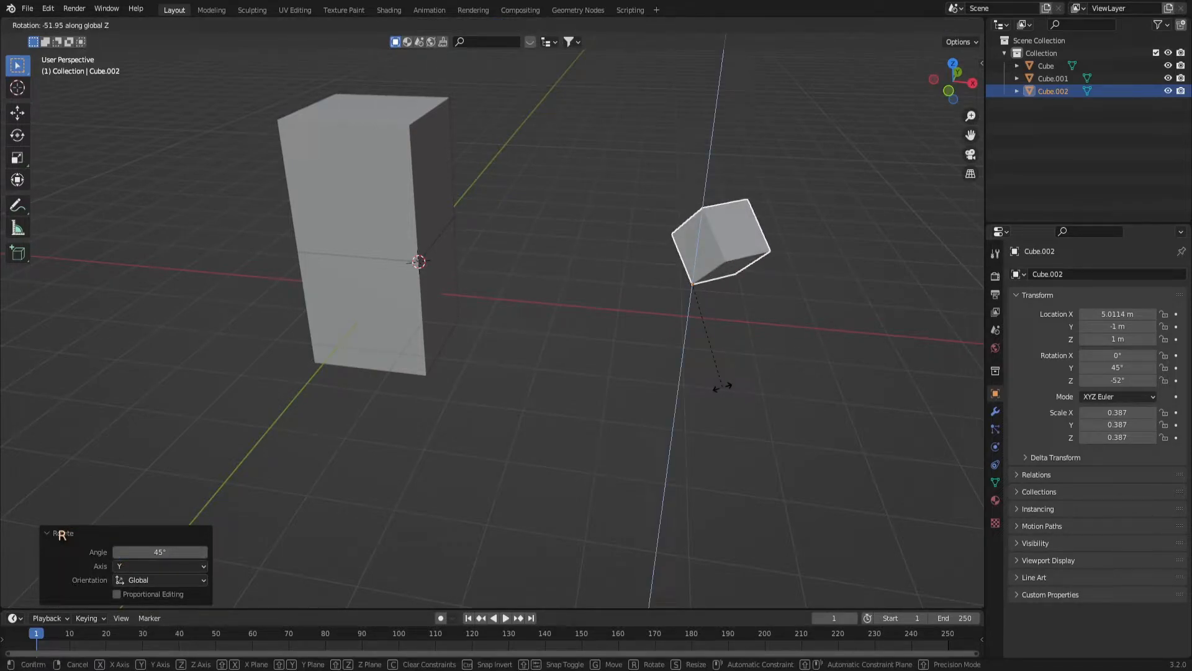
click(721, 387)
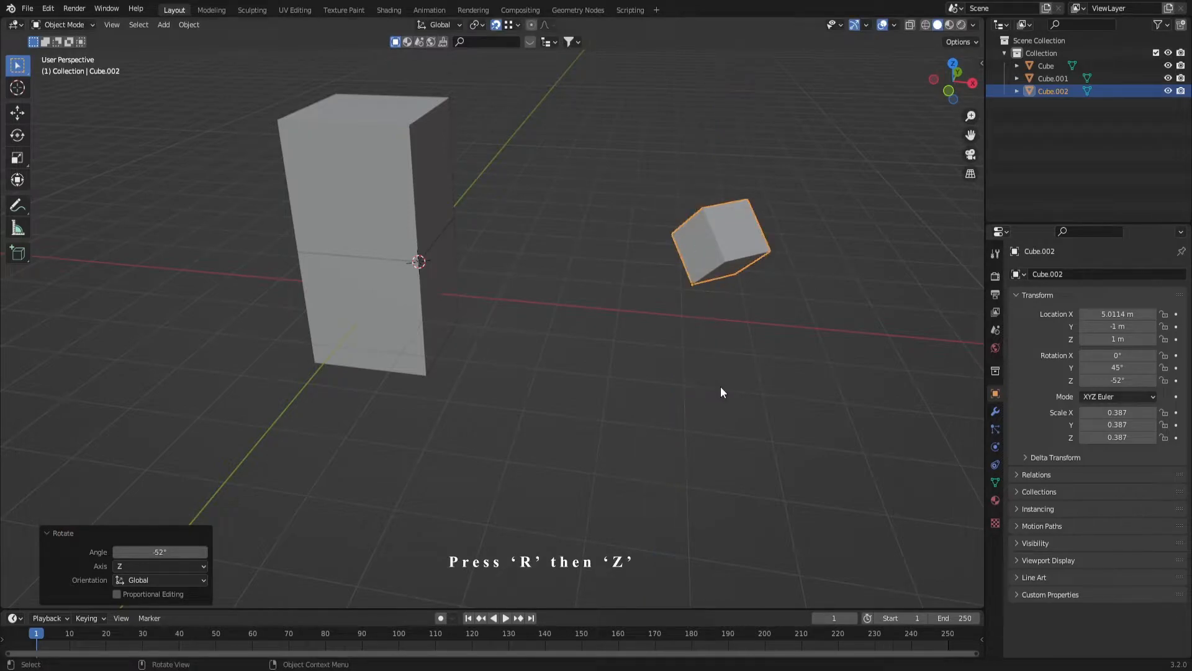
click(159, 552)
text(-45)
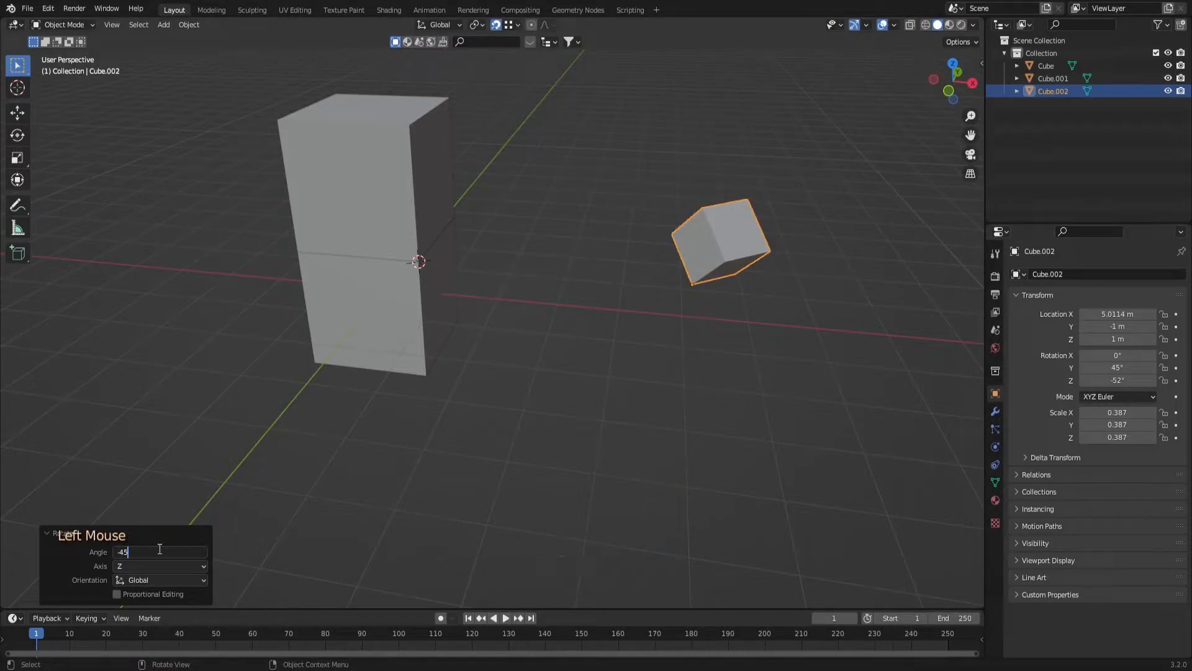
click(736, 358)
Step: Examine the rotated small cube and its corner origin beside the stacked cubes from the front and in perspective
middle_drag(736, 358, 750, 322)
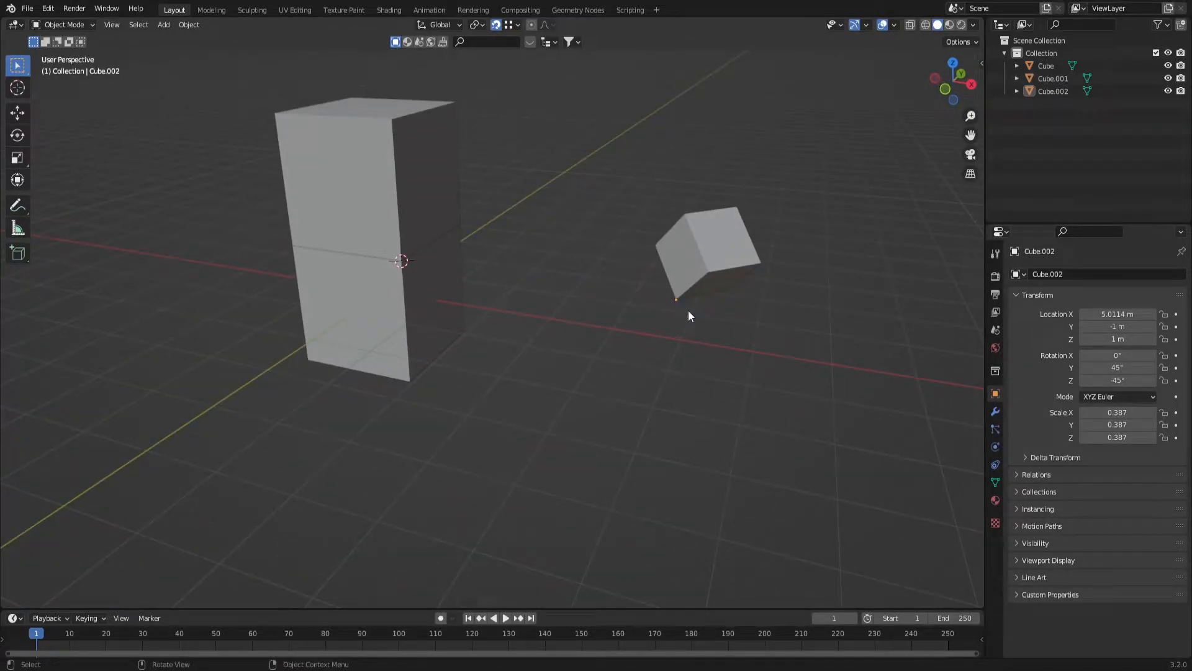
middle_drag(503, 233, 446, 311)
key(KP_1)
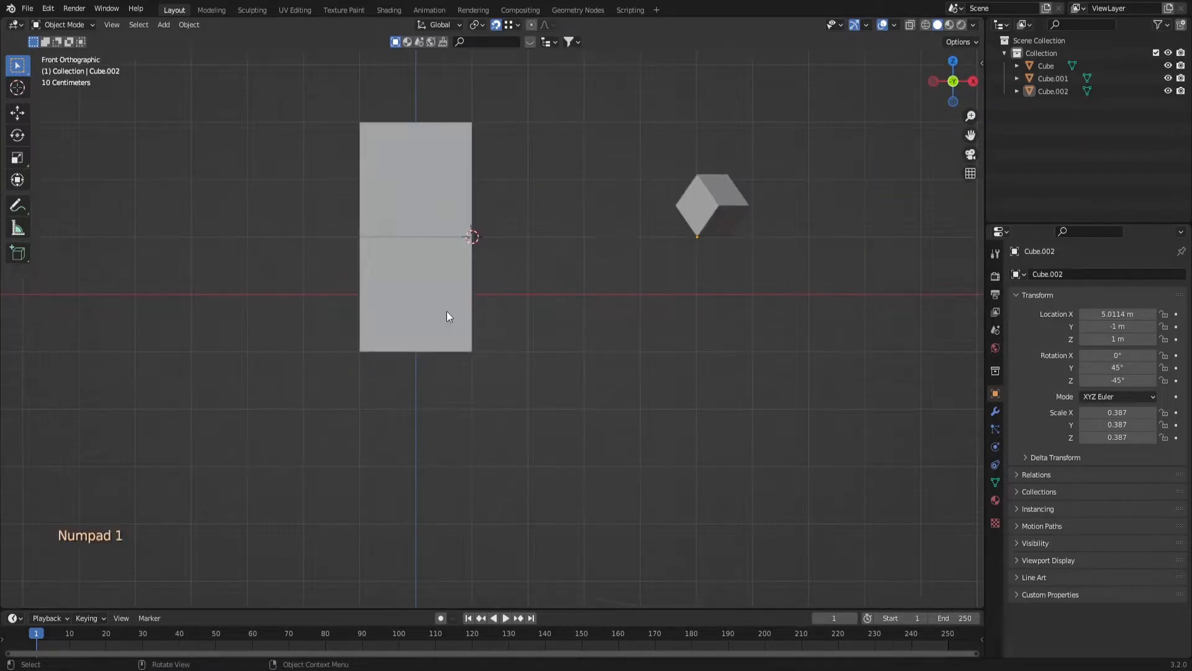
scroll(767, 182, up, 2)
scroll(768, 181, up, 1)
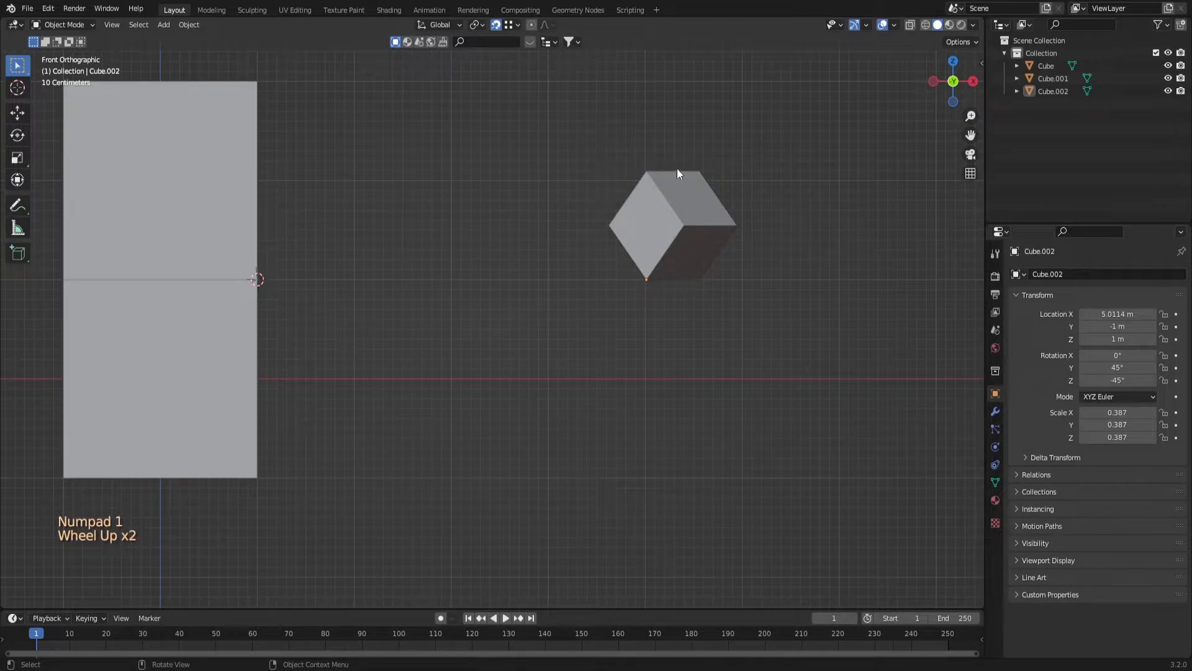
click(554, 244)
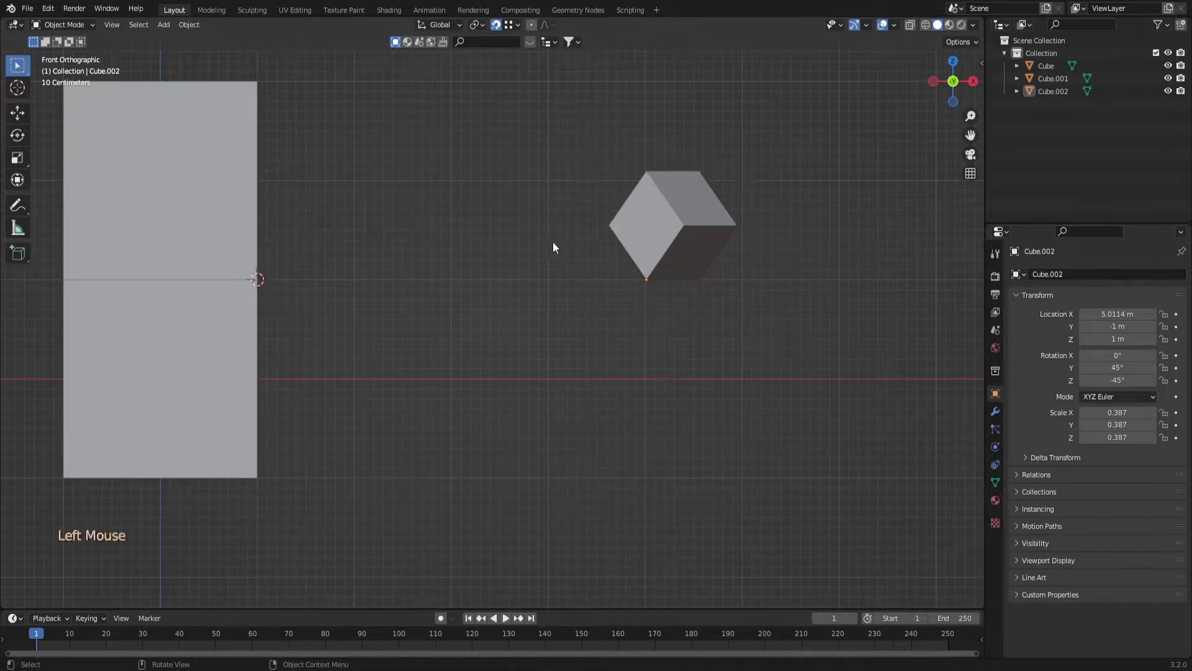
middle_drag(553, 245, 609, 221)
scroll(607, 220, down, 3)
middle_drag(646, 267, 613, 325)
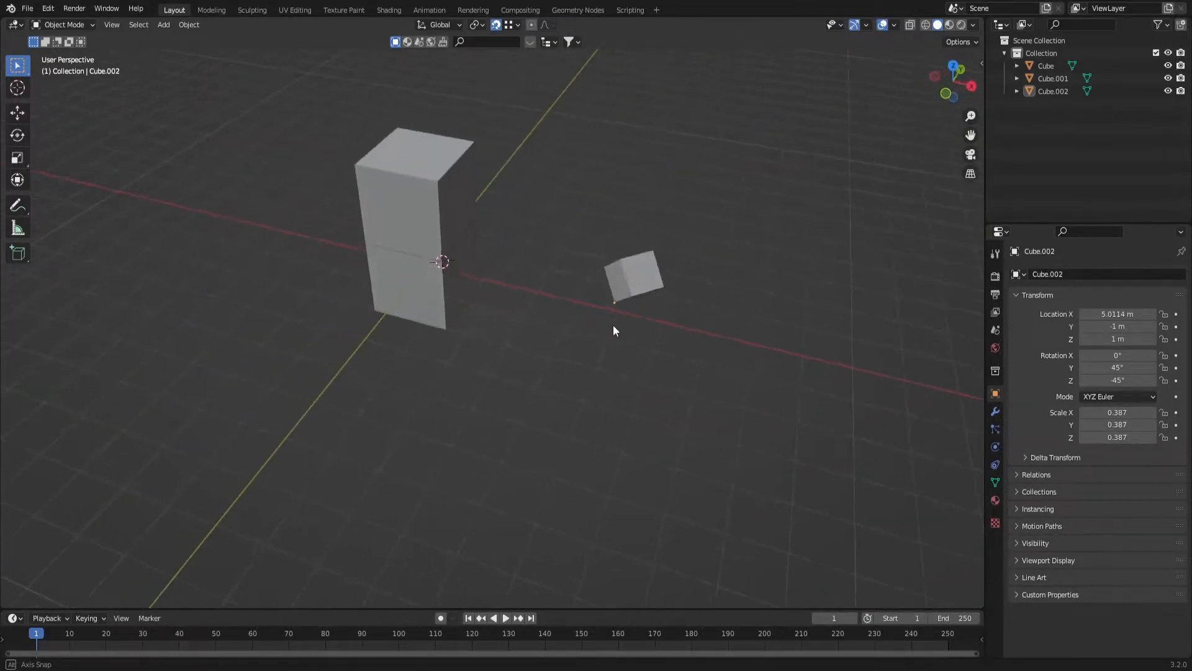
Step: Set snapping to Edge Center and place the 3D cursor at the midpoint of the upper cube's near vertical edge
click(429, 222)
scroll(437, 222, up, 1)
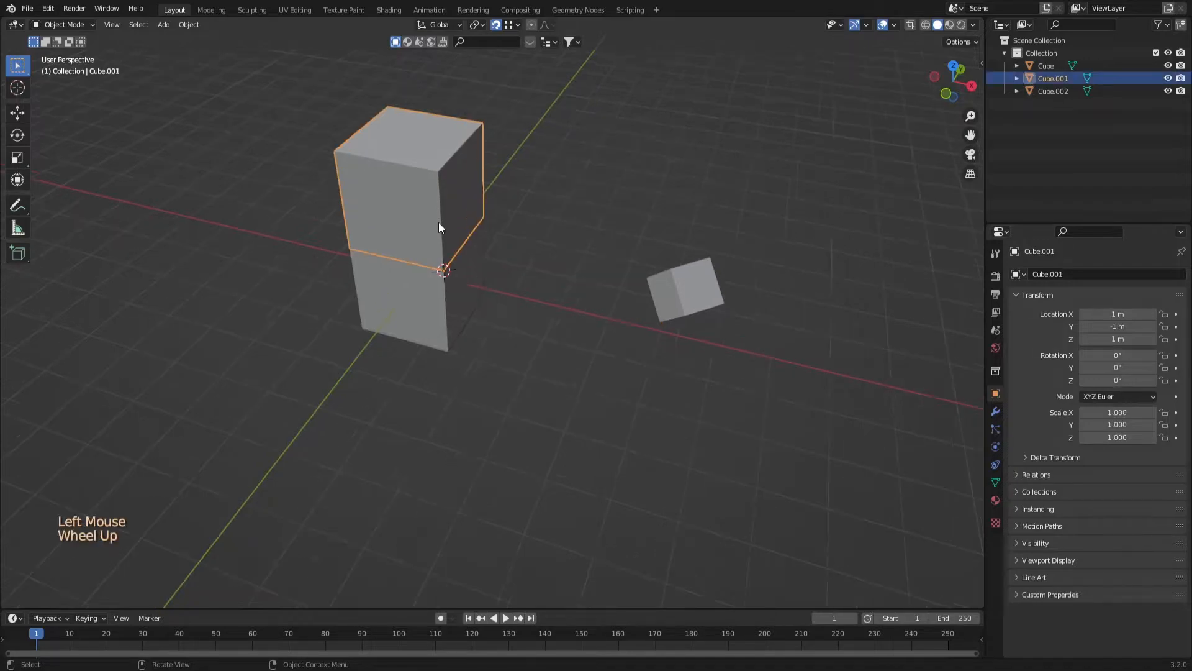
click(517, 24)
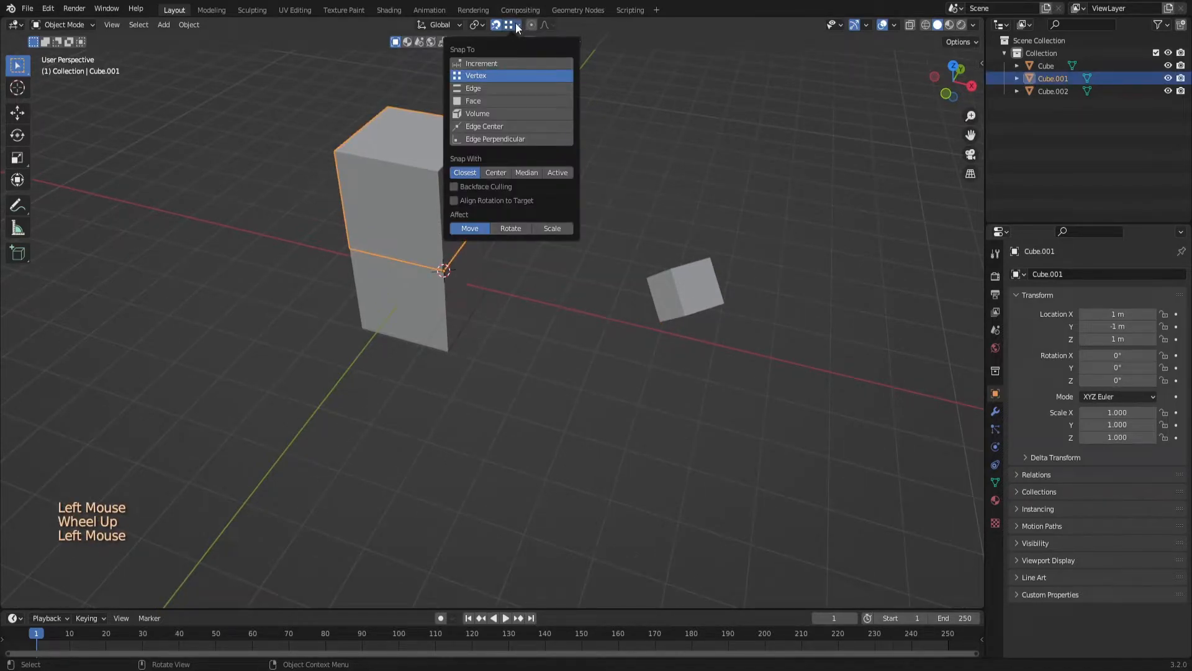
click(508, 126)
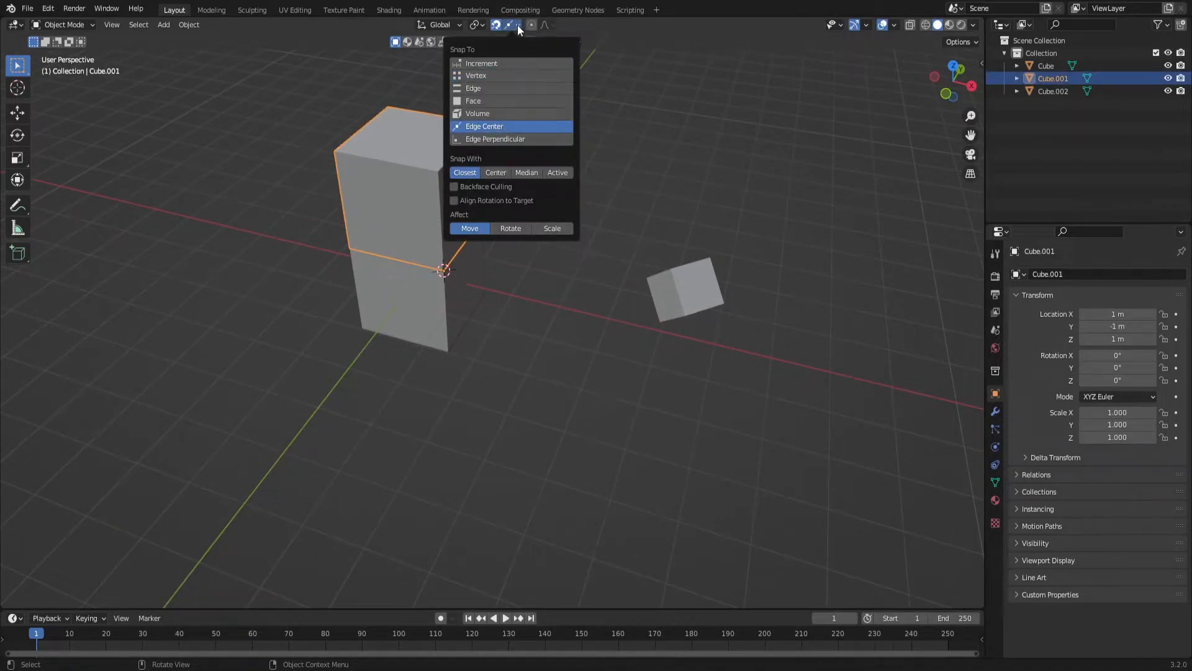
shift+right_drag(446, 225, 441, 243)
mouse_move(441, 244)
middle_down()
mouse_move(404, 196)
mouse_move(455, 234)
middle_up()
Step: Try to snap the small cube by its corner origin to the 3D cursor with Selection to Cursor, and undo it
click(654, 262)
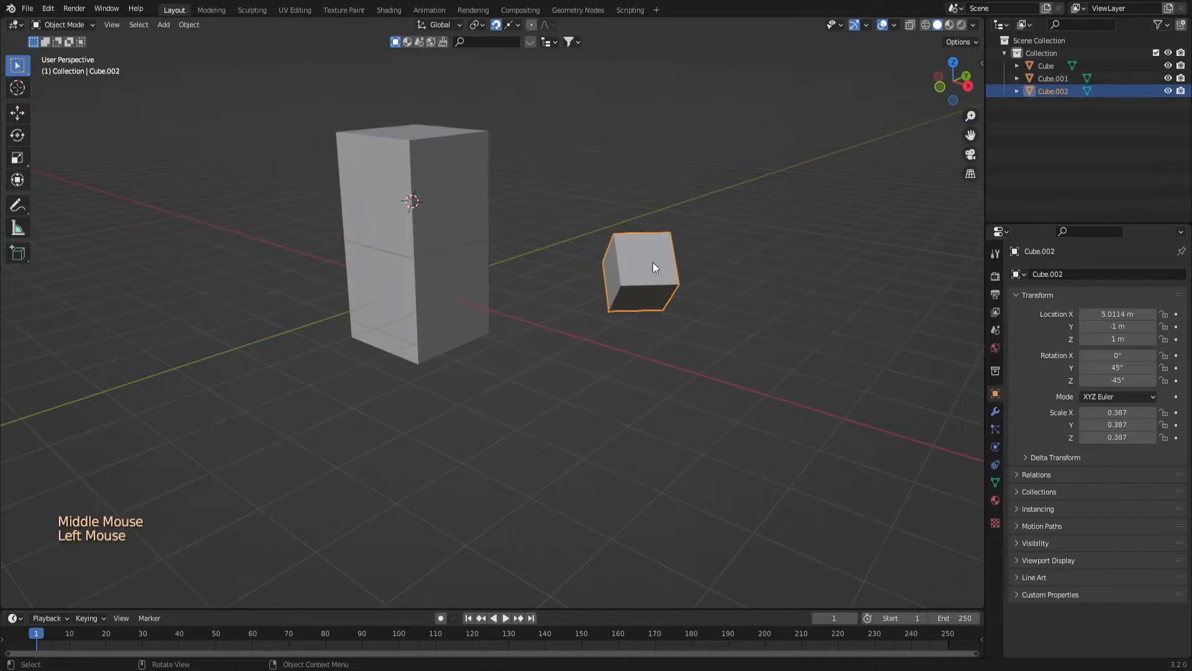
key(shift+s)
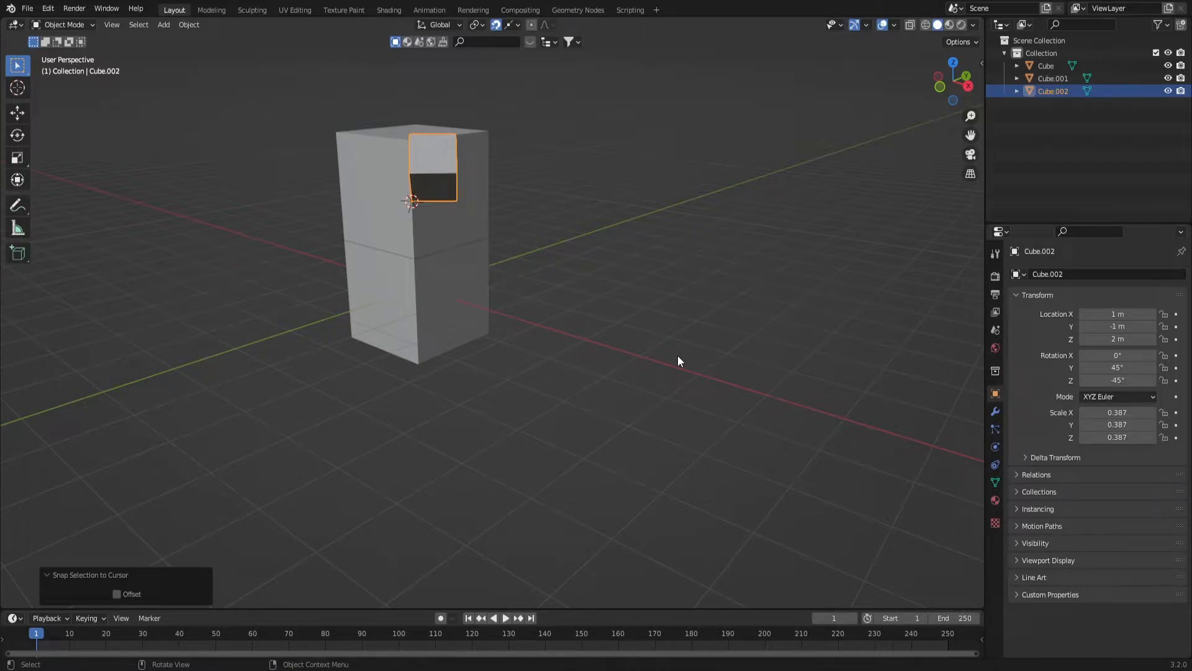
middle_drag(649, 326, 621, 355)
key(KP_7)
scroll(472, 230, up, 3)
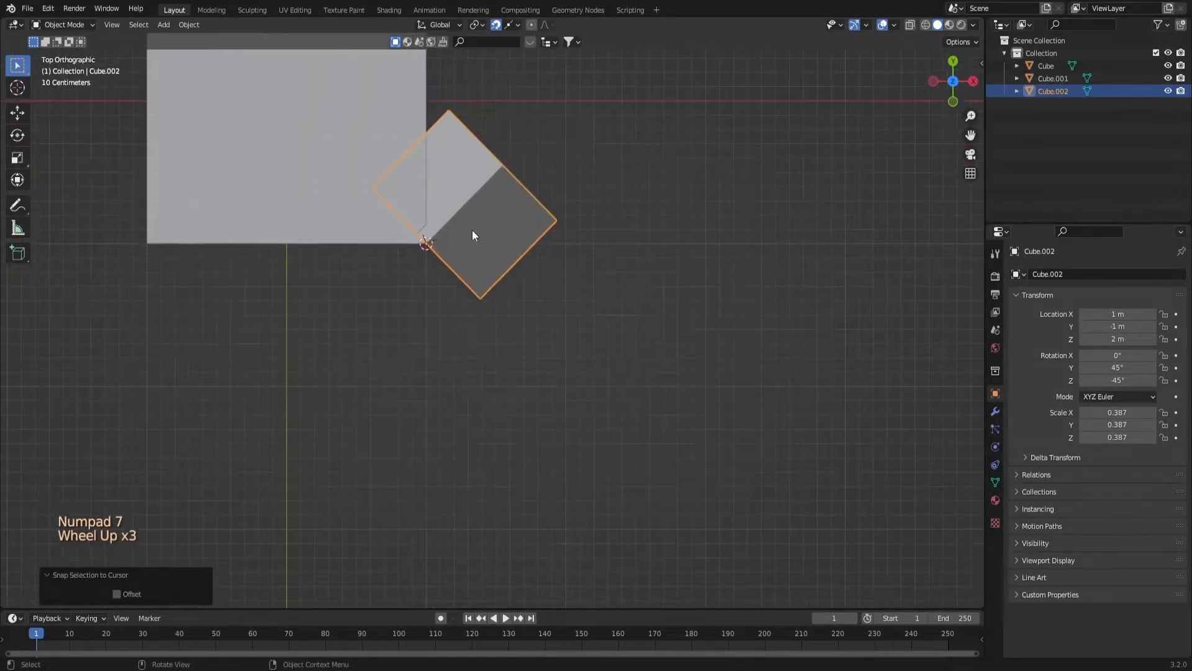
middle_drag(453, 248, 500, 255)
scroll(460, 269, down, 4)
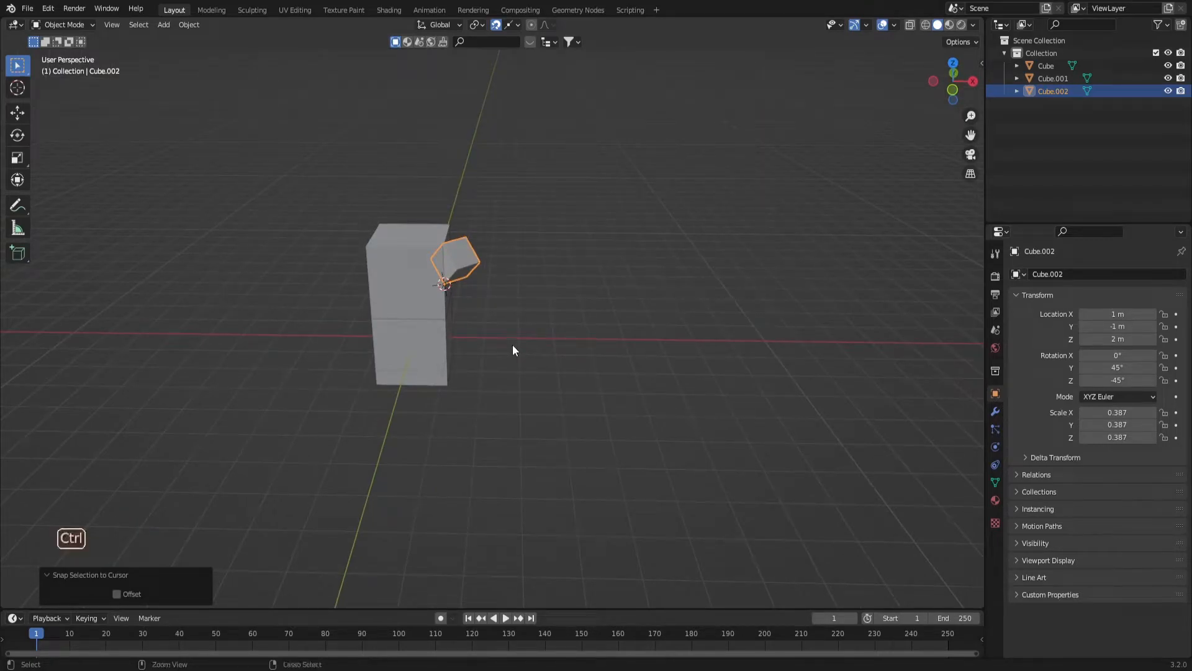
key(ctrl+z)
Step: Set the small cube's origin to its geometry
right_click(612, 294)
mouse_move(613, 295)
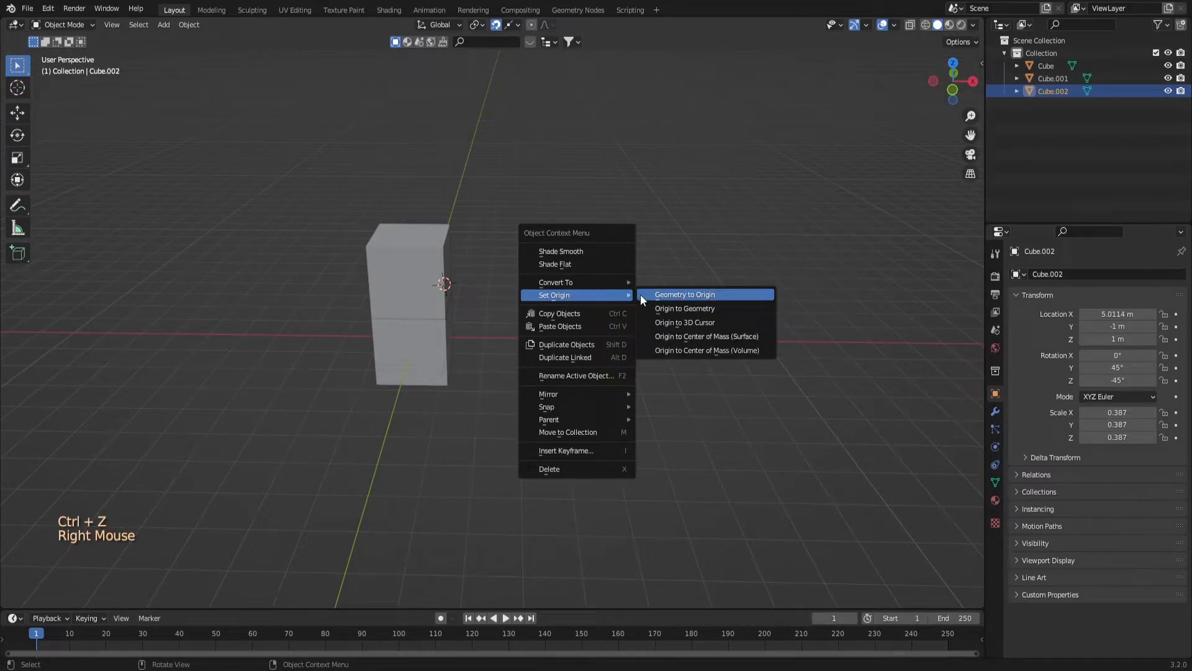
click(678, 310)
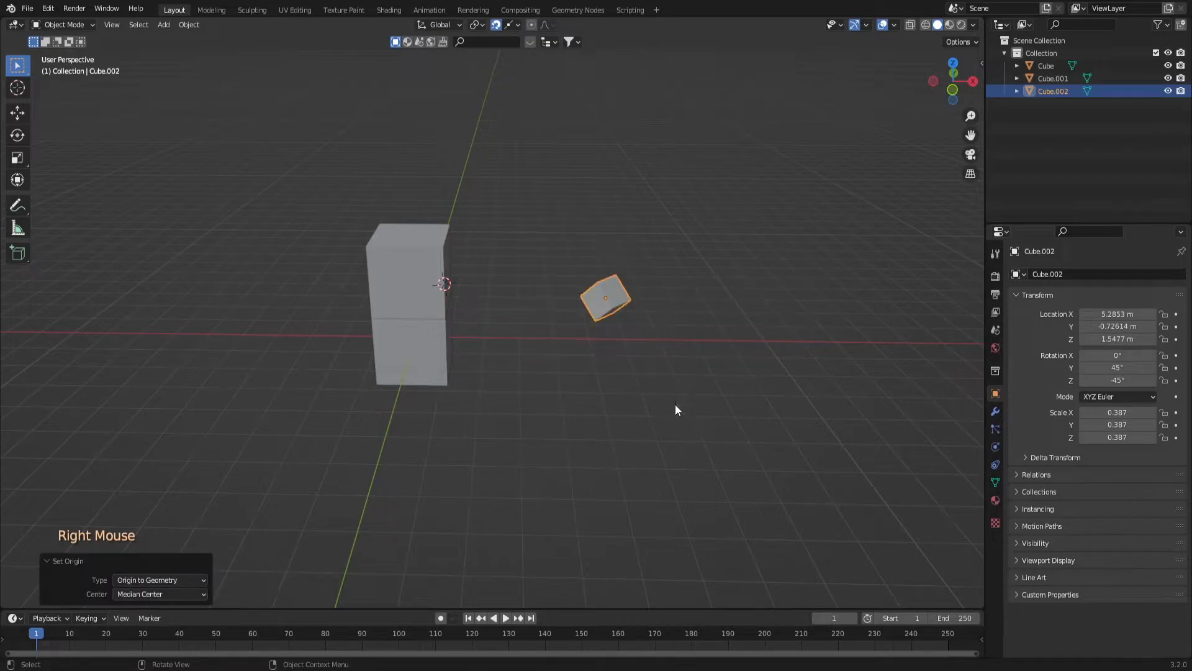
Step: Snap the small cube's center to the 3D cursor with Selection to Cursor, check its placement and deselect it
mouse_move(644, 384)
middle_down()
mouse_move(642, 362)
mouse_move(729, 381)
mouse_move(738, 407)
mouse_move(696, 437)
mouse_move(650, 363)
middle_up()
key(shift+s)
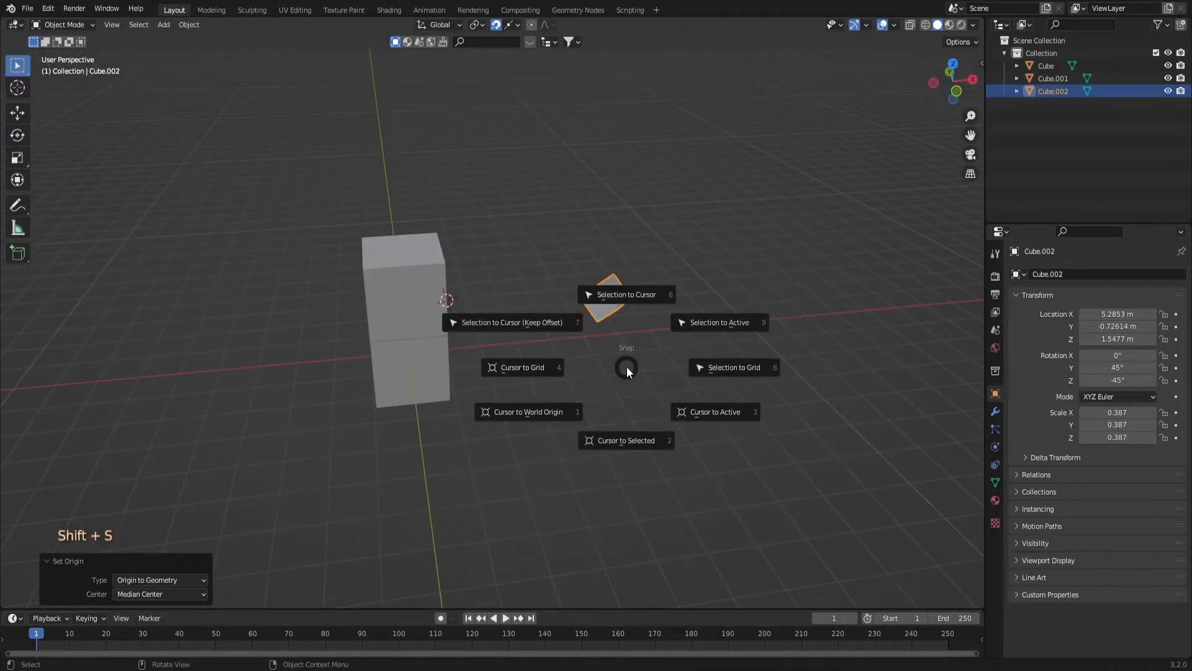
click(626, 299)
middle_drag(627, 310, 601, 372)
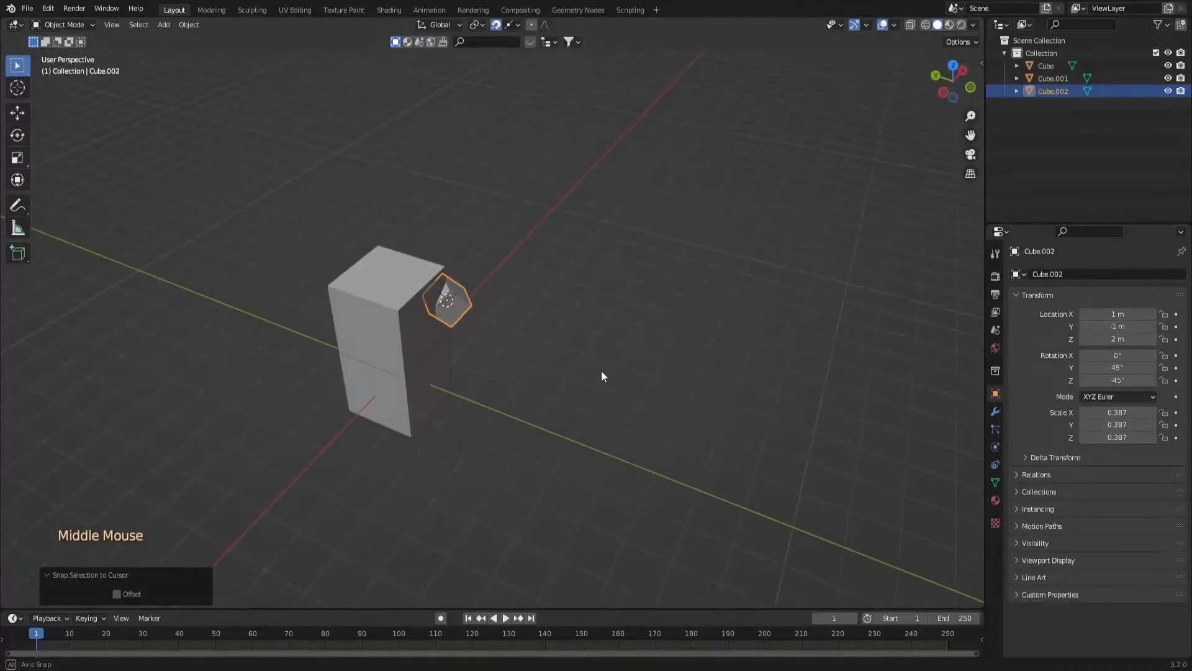
scroll(447, 311, up, 3)
middle_drag(444, 309, 486, 387)
scroll(465, 309, down, 2)
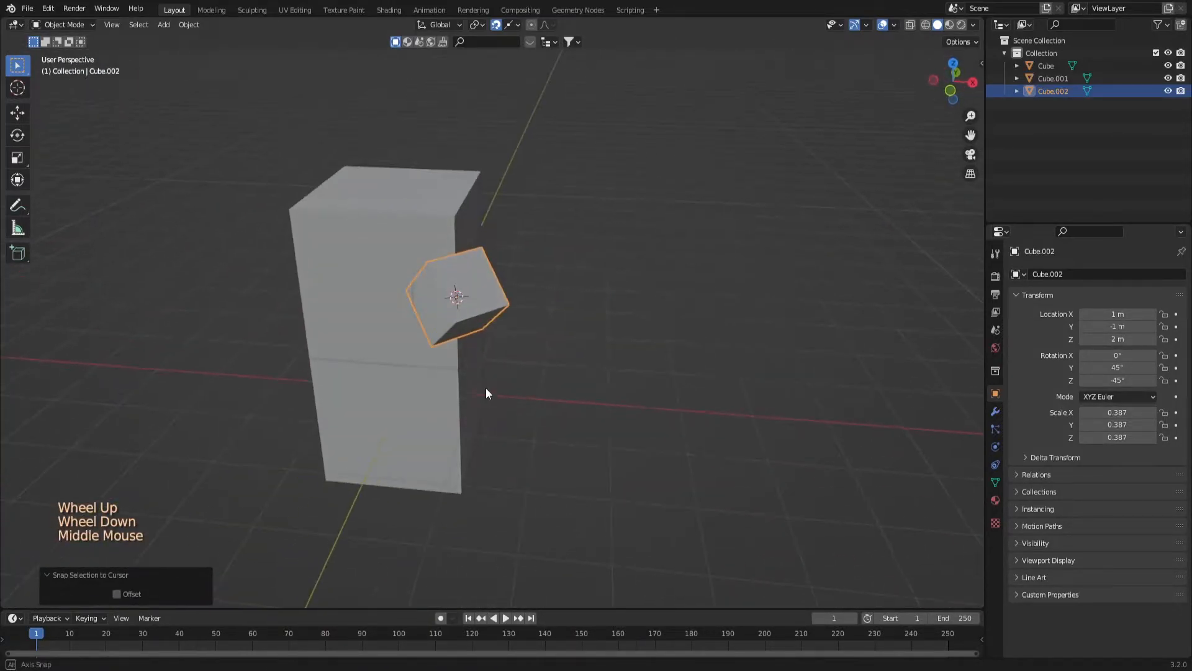
click(578, 364)
scroll(579, 364, down, 1)
middle_drag(579, 364, 754, 524)
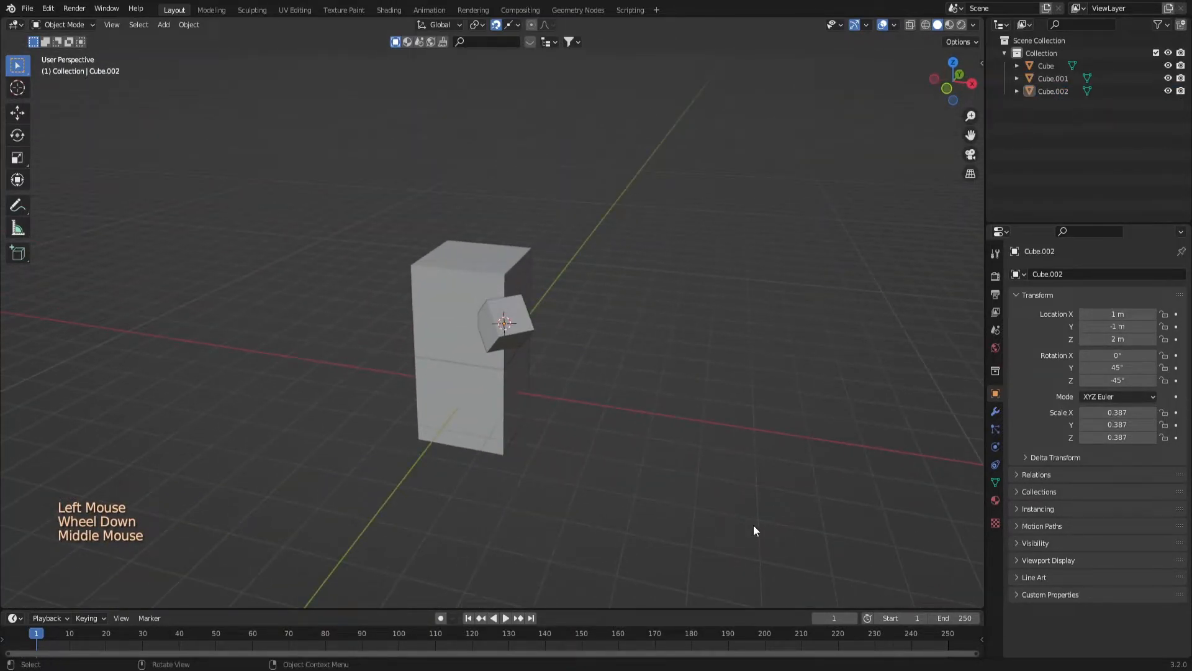
Step: Duplicate the small cube and move the copy about 2.62 m along the X axis
middle_drag(512, 325, 545, 322)
scroll(545, 321, up, 3)
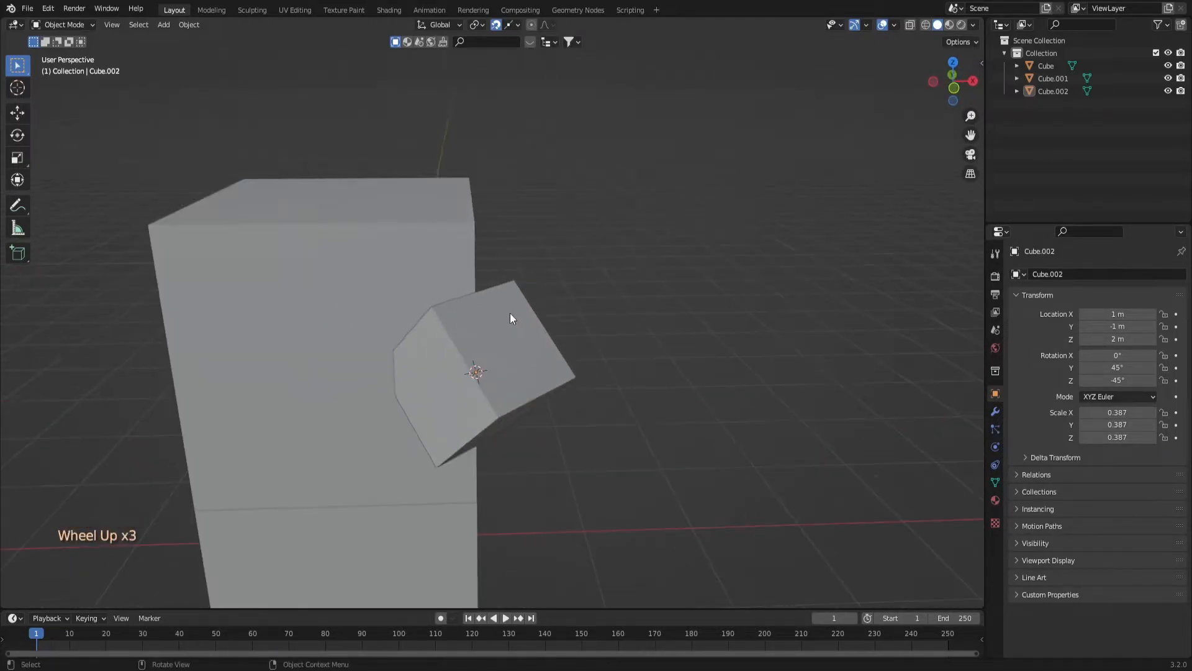
click(477, 347)
scroll(500, 323, down, 1)
key(shift+d)
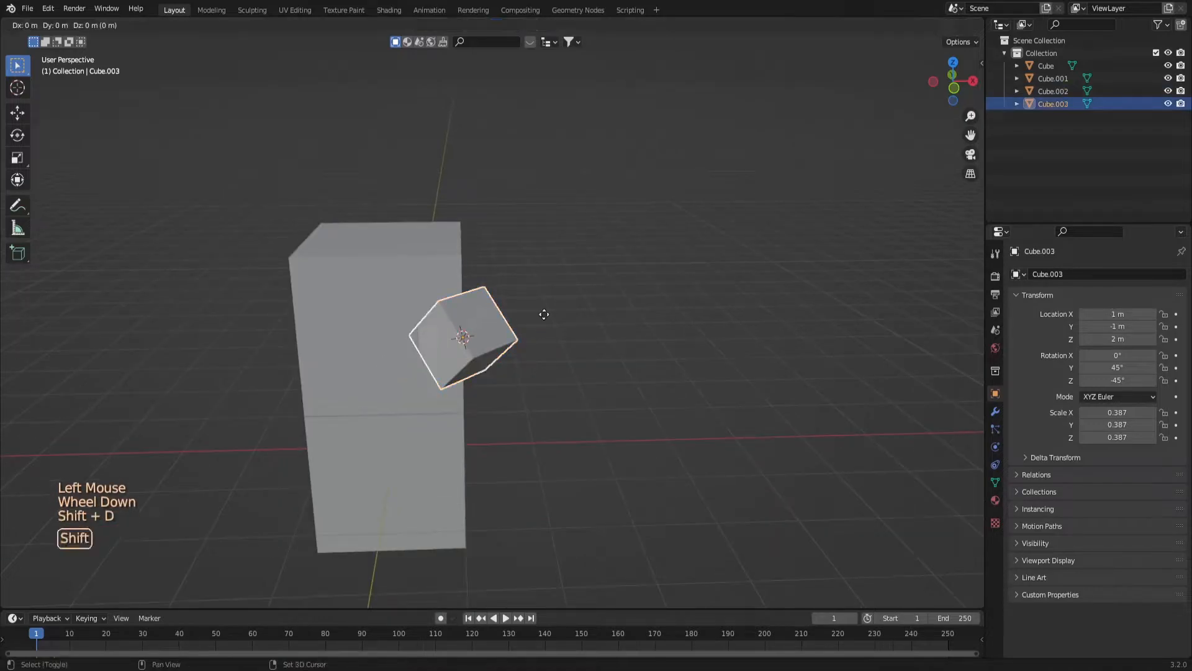
key(x)
click(762, 416)
Step: Rotate the small cube's copy -45° around the global Z axis and keep it selected
key(r)
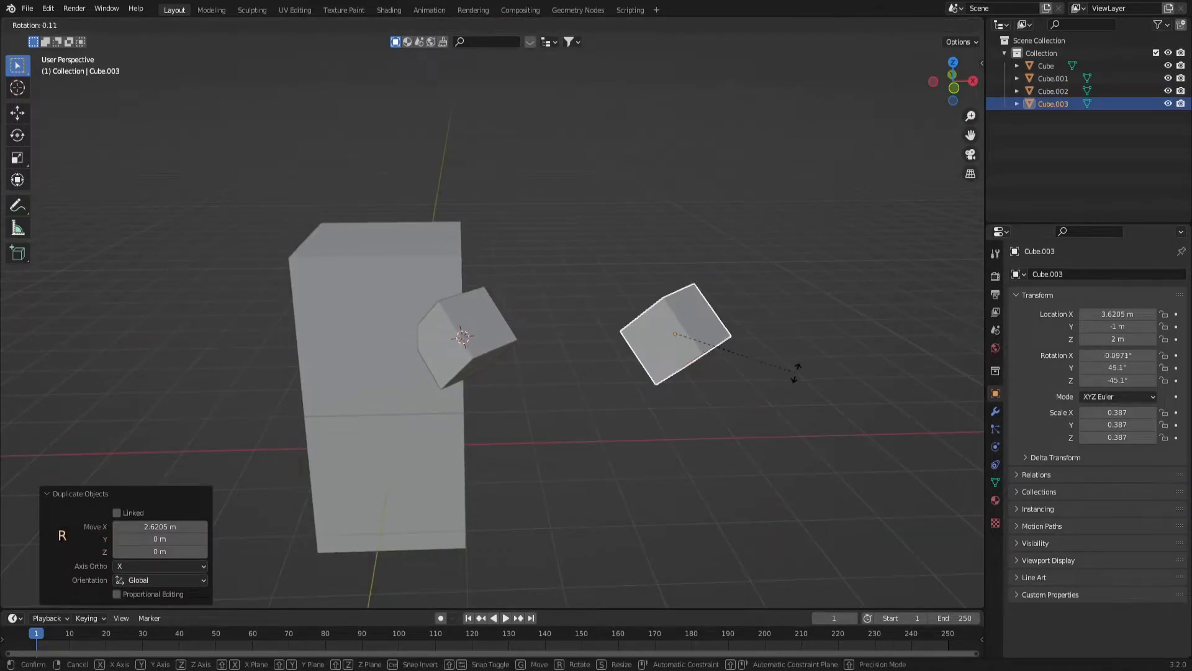
key(z)
click(730, 455)
click(151, 551)
text(-45)
key(Return)
click(713, 430)
click(711, 367)
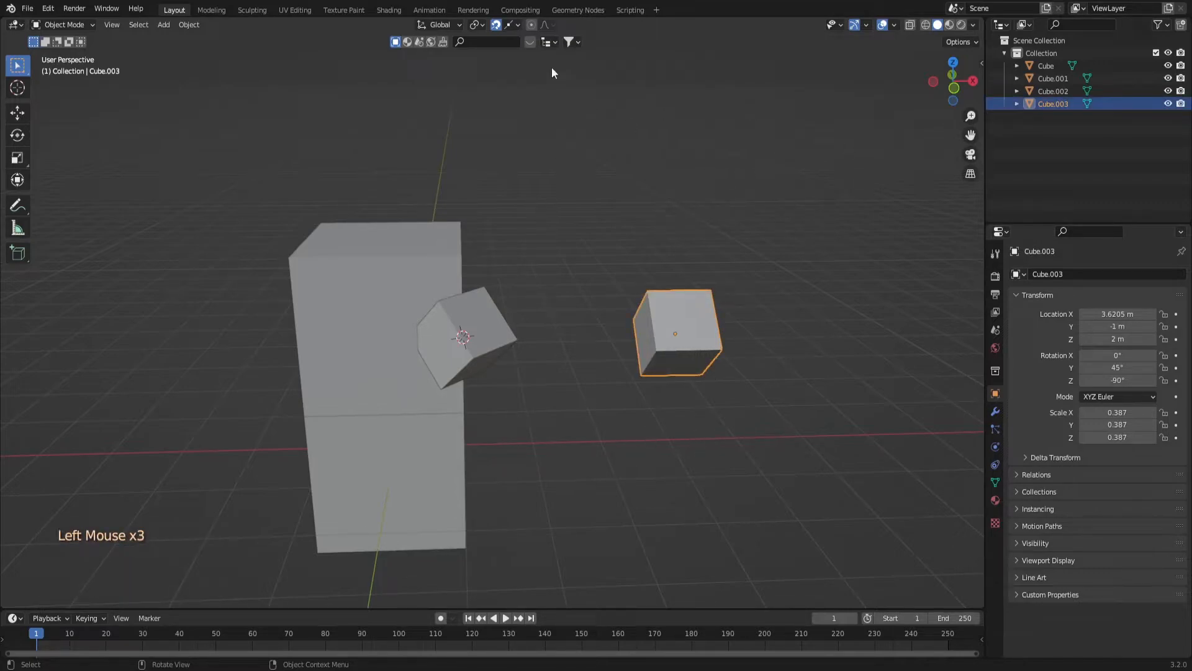
Step: Try moving the small copy along the X axis toward the snapped cube with Edge Center snapping, and cancel the move
click(517, 25)
key(g)
key(x)
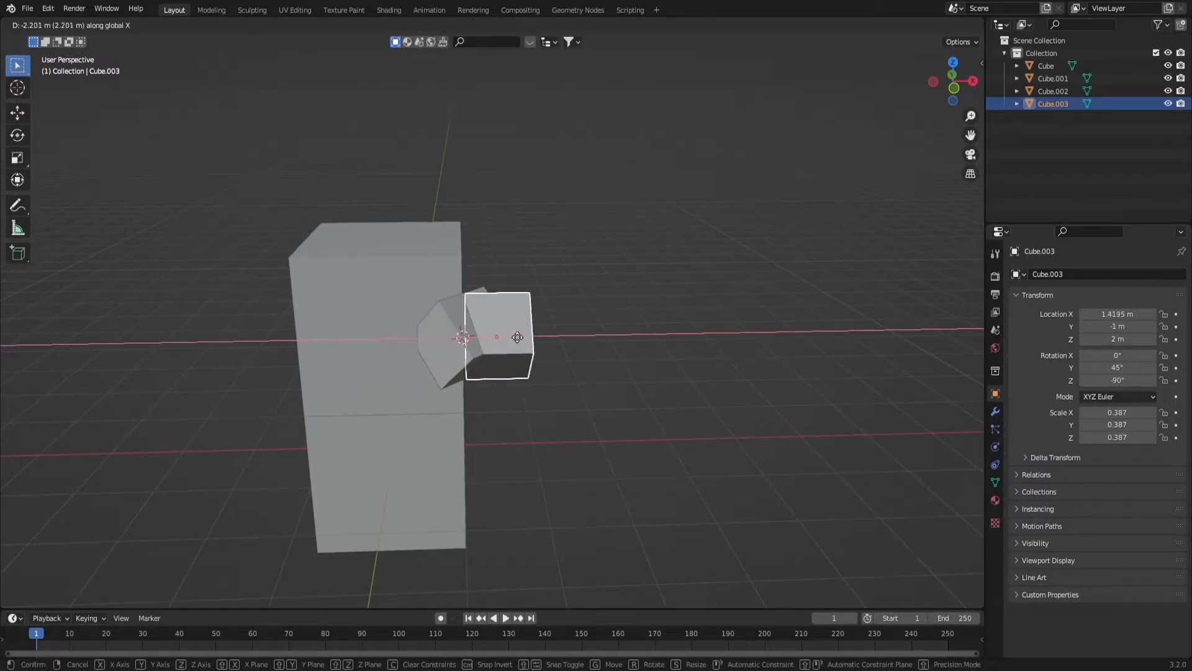
key(Escape)
Step: Set snapping to Vertex and test-move the small copy along the X axis toward the snapped cube, cancelling the move
click(511, 25)
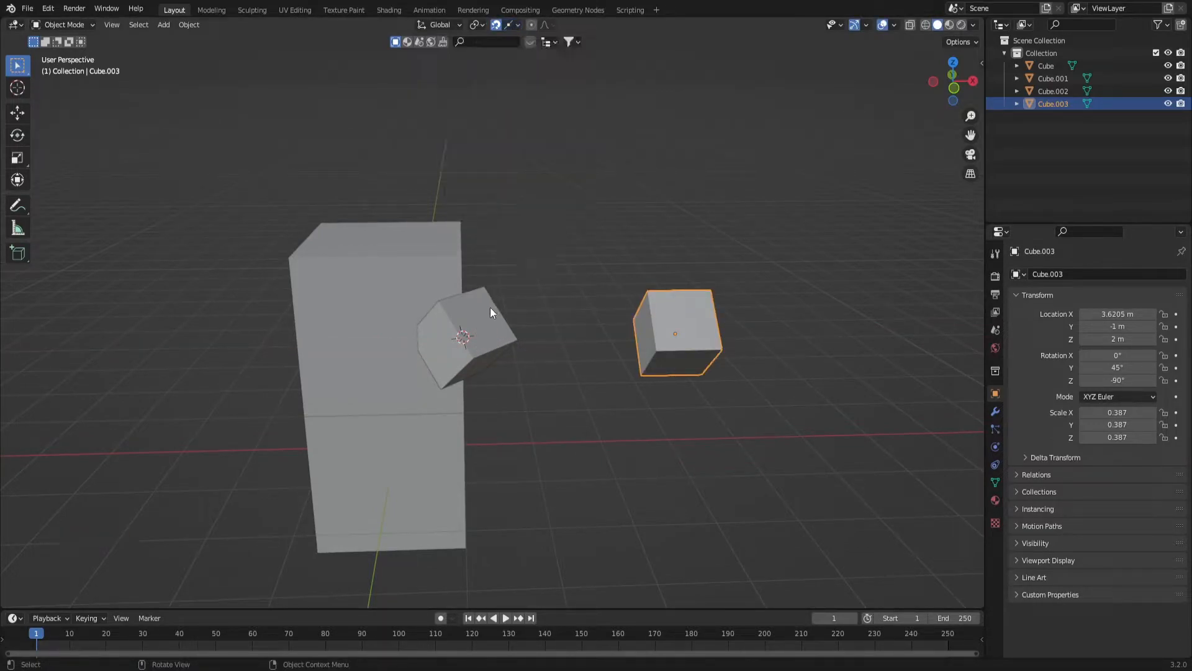
click(520, 25)
click(504, 62)
key(g)
key(x)
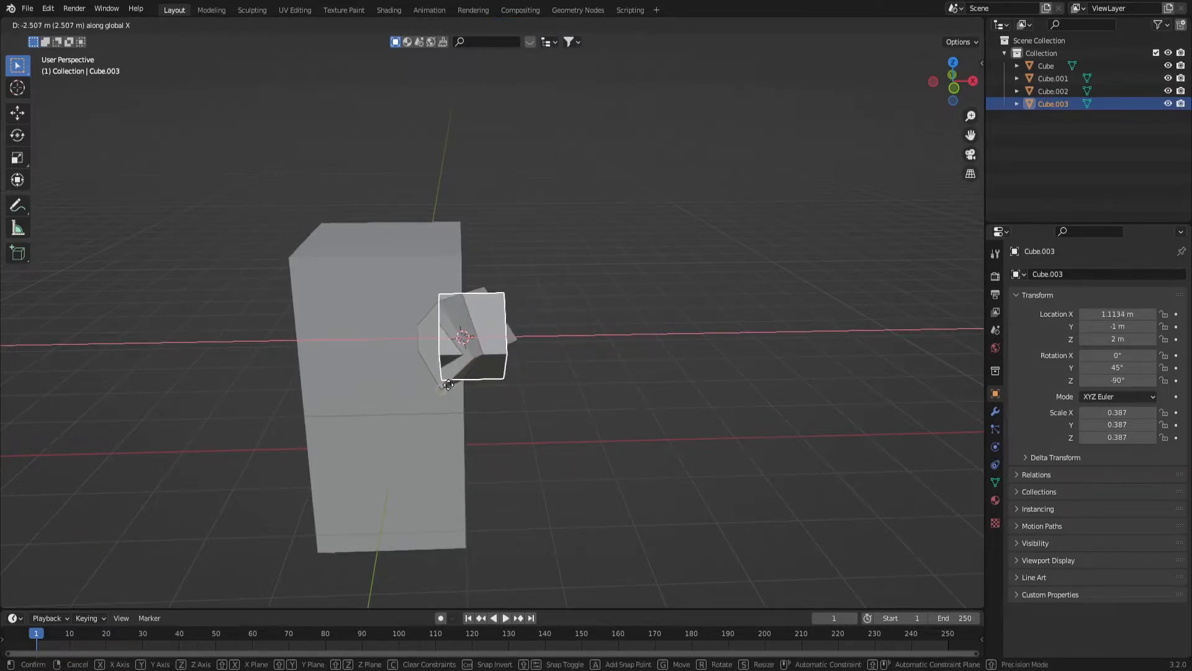
right_click(571, 386)
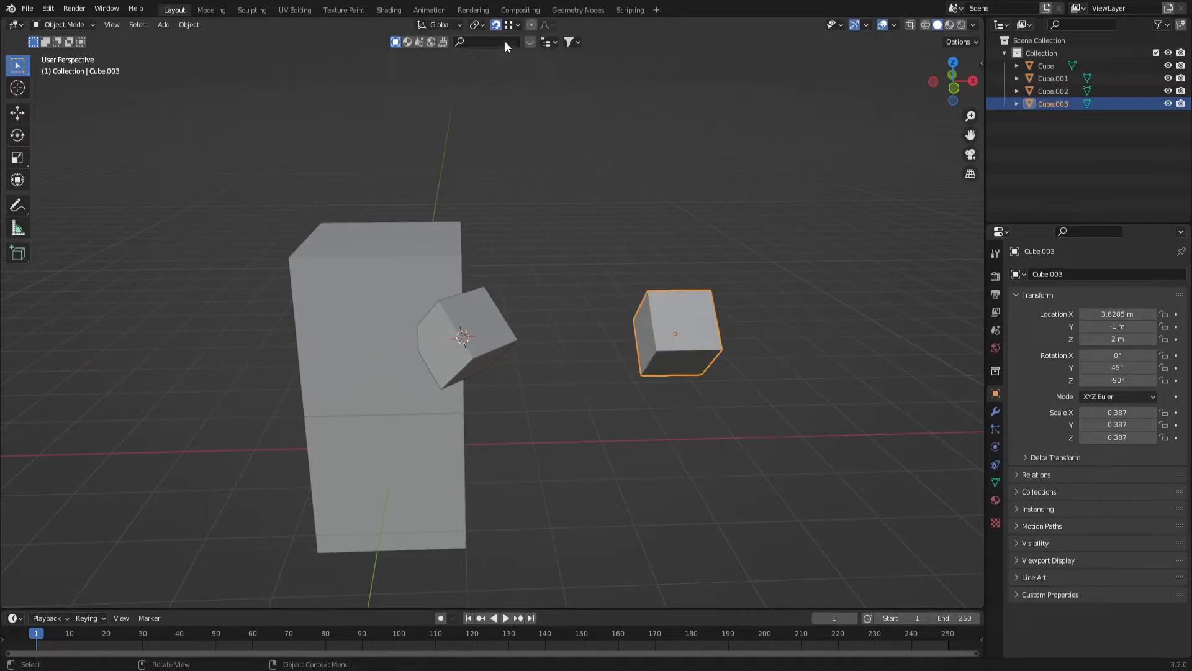
Step: Set Snap With to Active and test-move the small copy along the X axis, cancelling the move
click(518, 26)
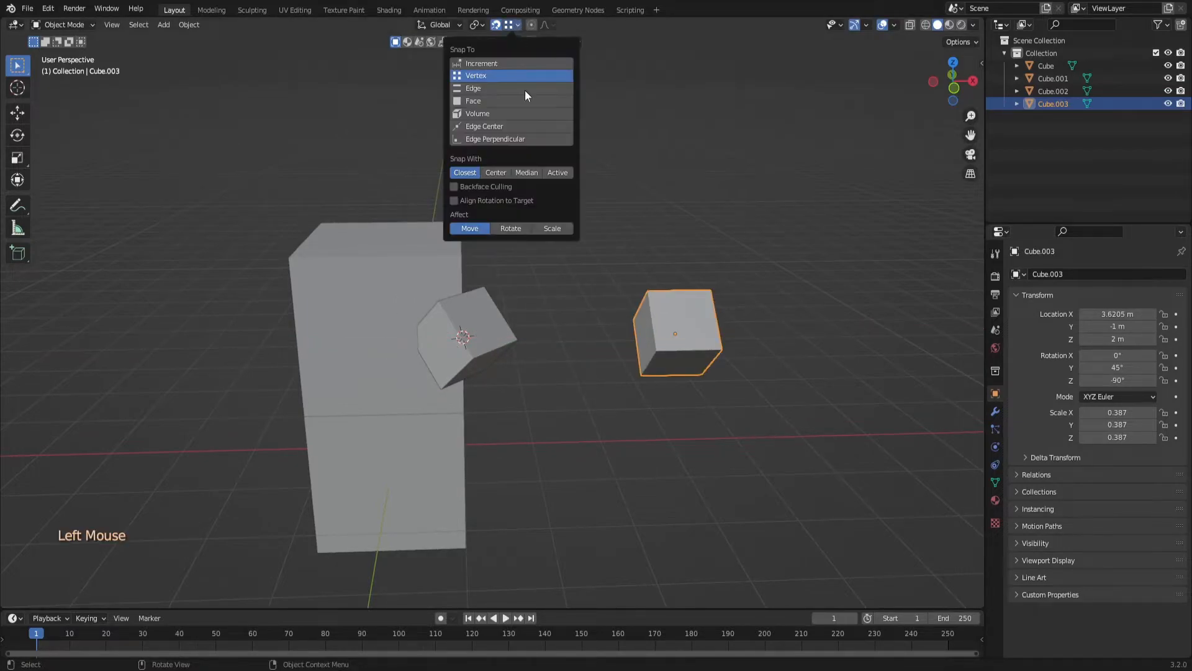
click(565, 174)
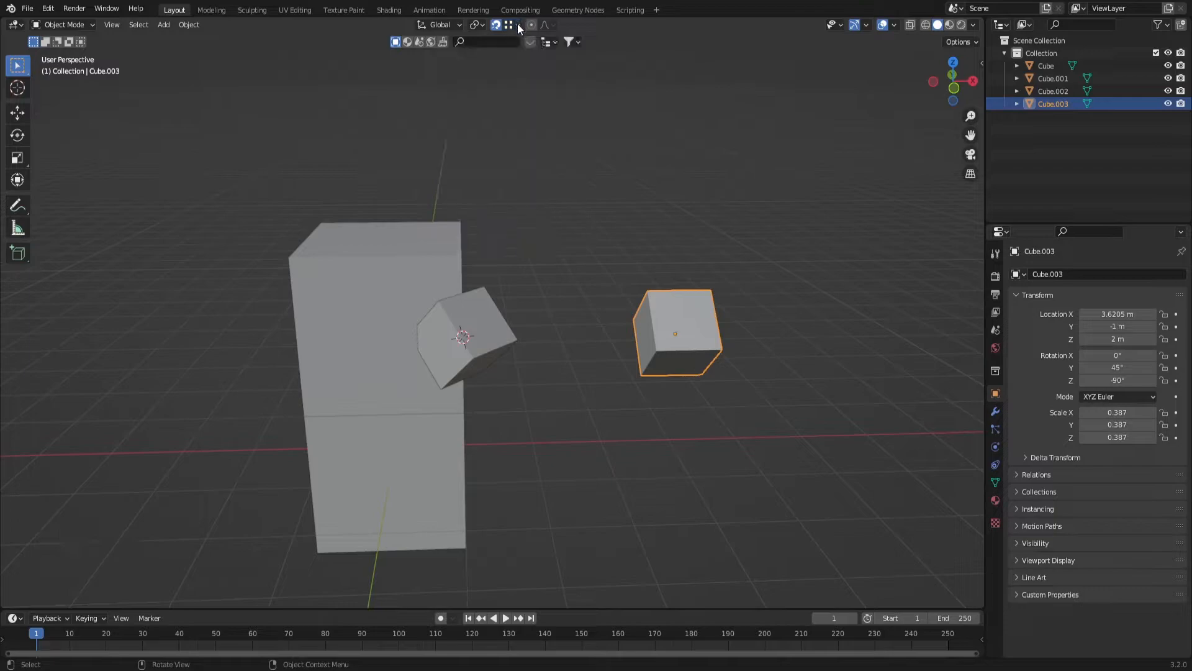
key(g)
key(x)
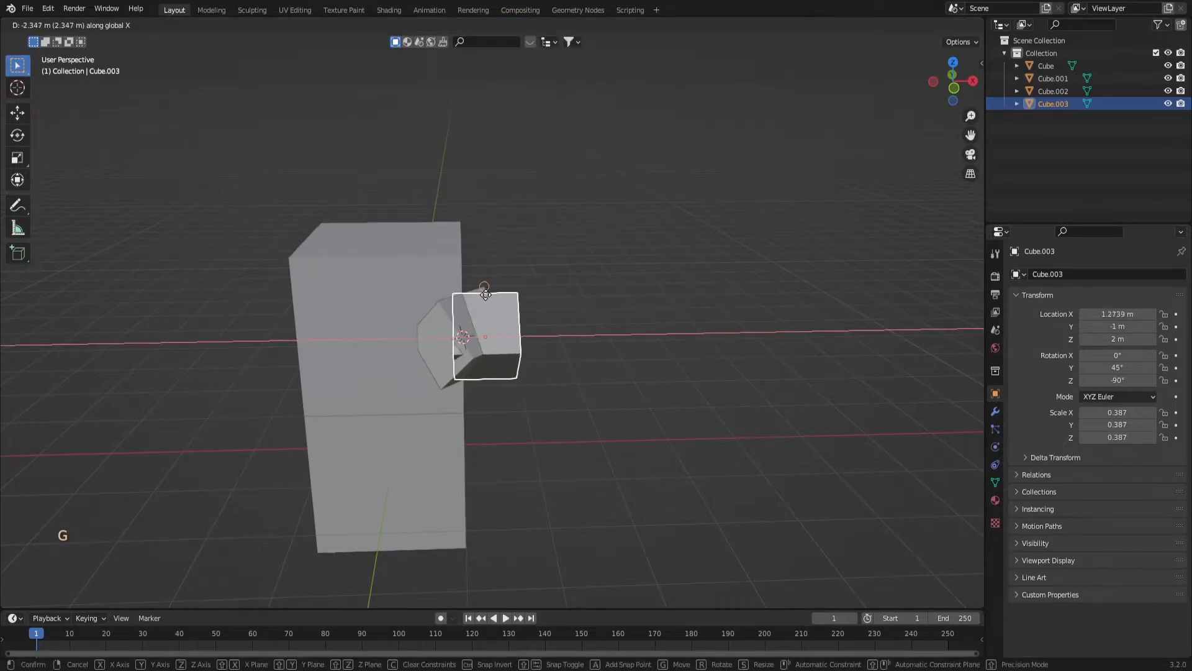
key(ctrl)
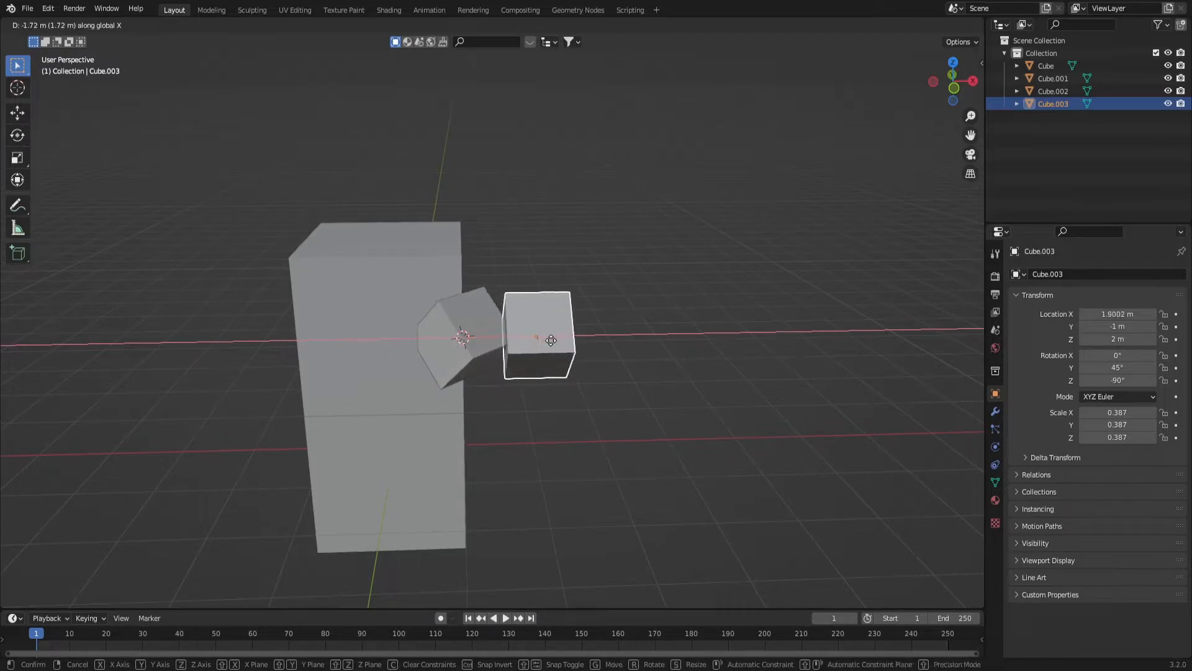
right_click(570, 372)
Step: Duplicate the upper large cube and move the copy about -5.77 m along the X axis
scroll(578, 326, down, 2)
click(482, 316)
key(shift+d)
key(x)
click(399, 470)
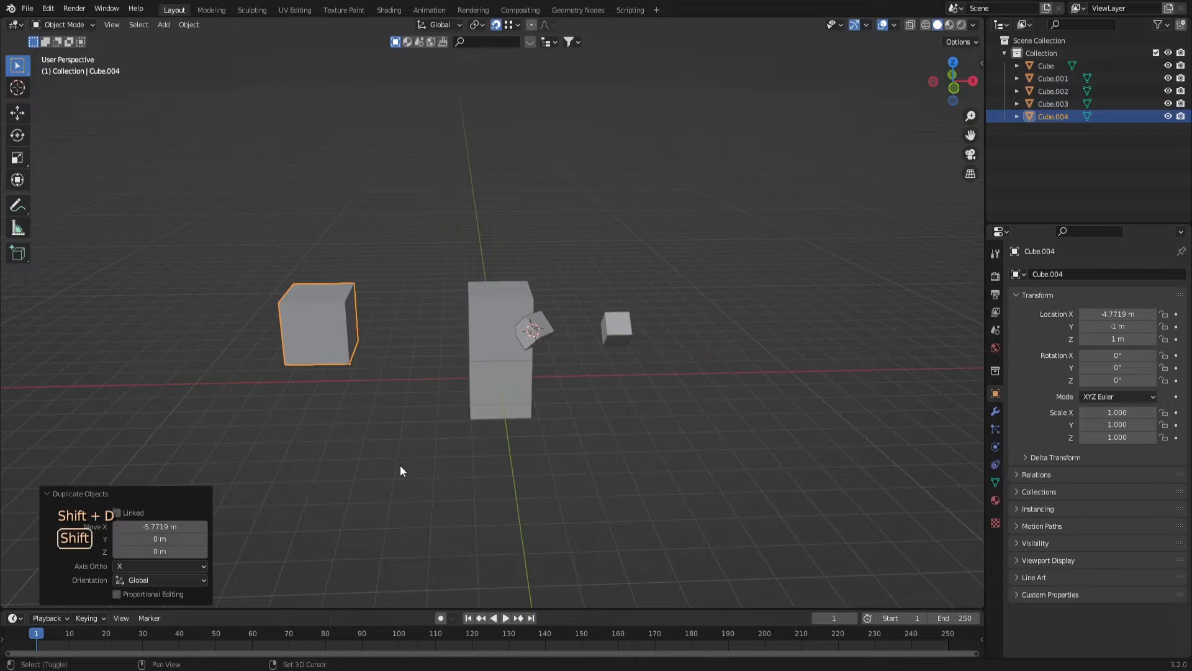
Step: Duplicate the new large cube and move that copy about 4.83 m up along the Z axis
key(shift+d)
key(z)
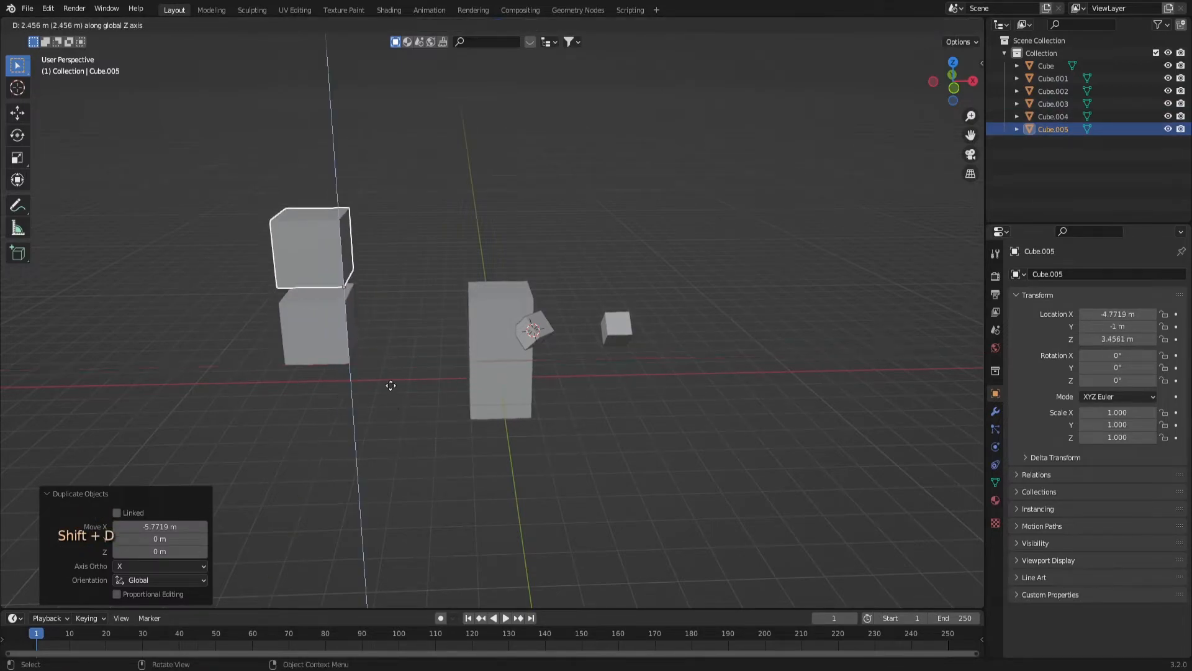
click(385, 395)
Step: Try to move the lower of the two separate large cubes up along the Z axis toward the cube above it
middle_drag(386, 400, 464, 439)
scroll(319, 266, up, 2)
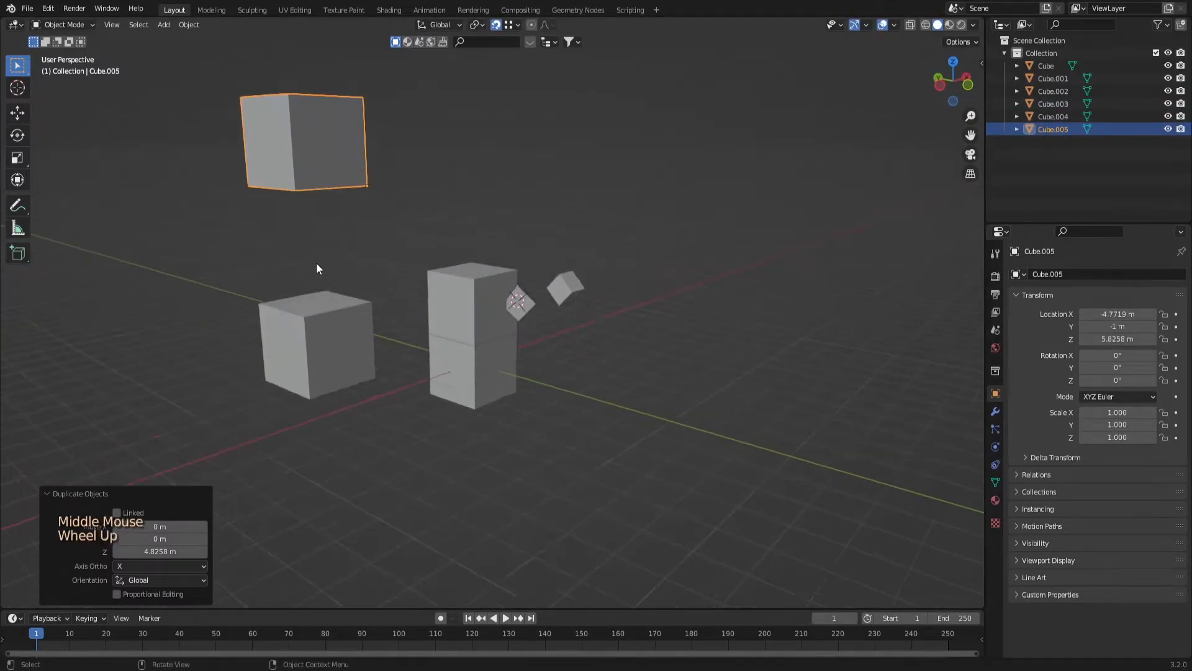
middle_drag(319, 267, 337, 348)
click(326, 348)
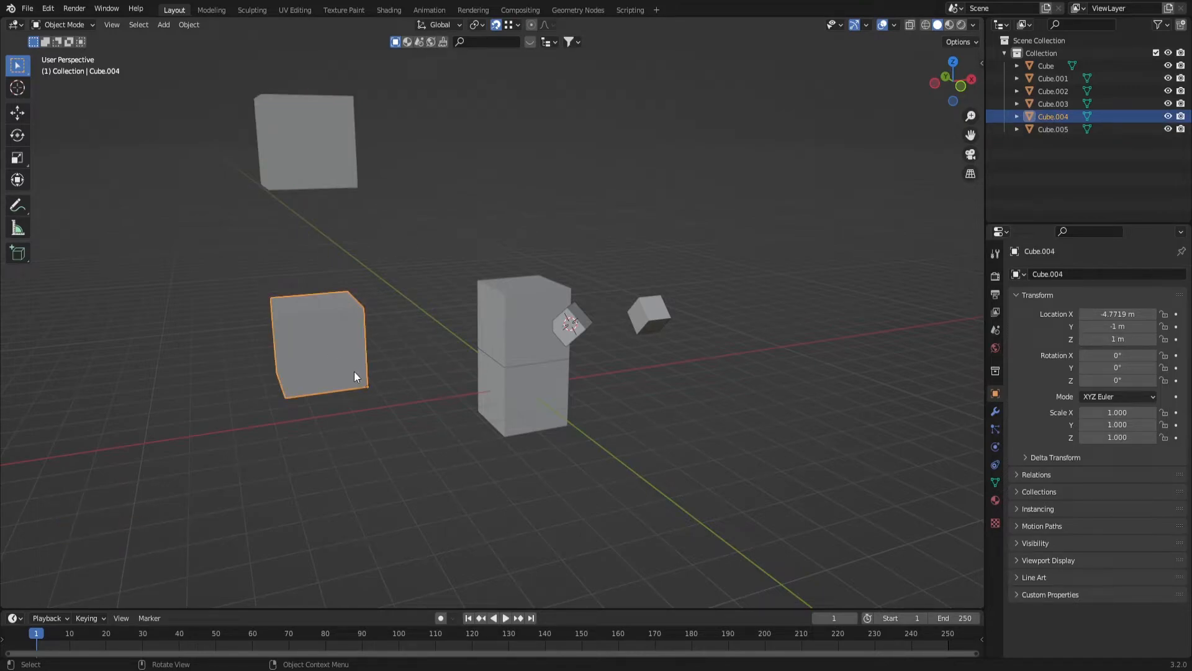
middle_drag(353, 371, 355, 338)
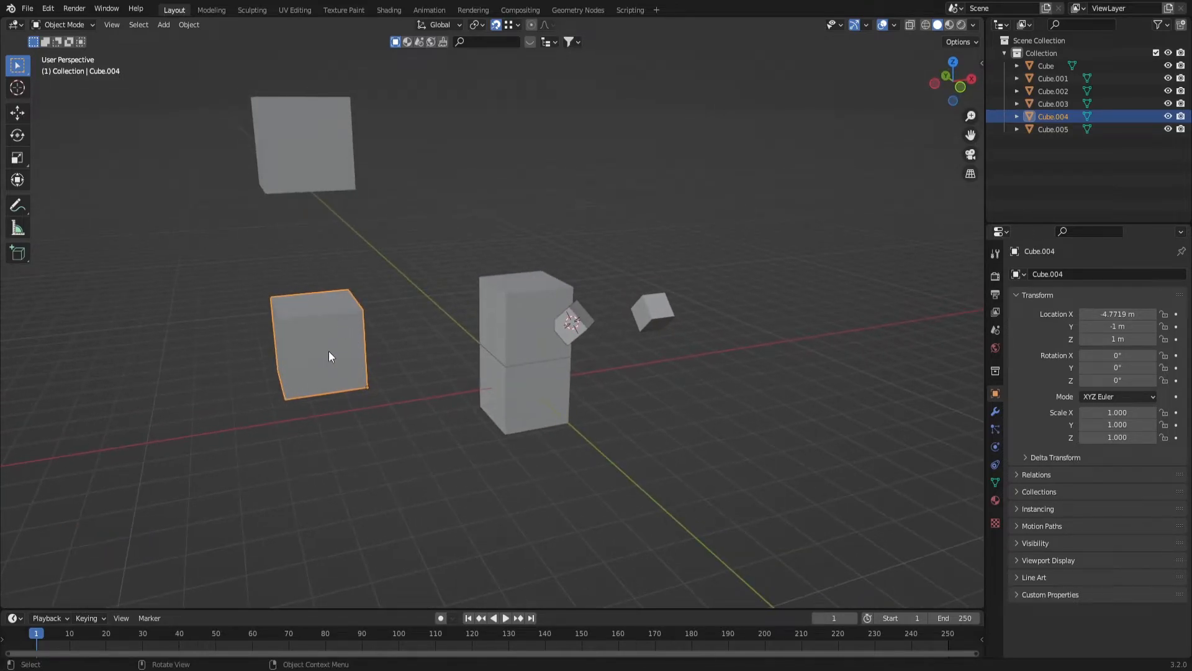
middle_drag(292, 241, 370, 243)
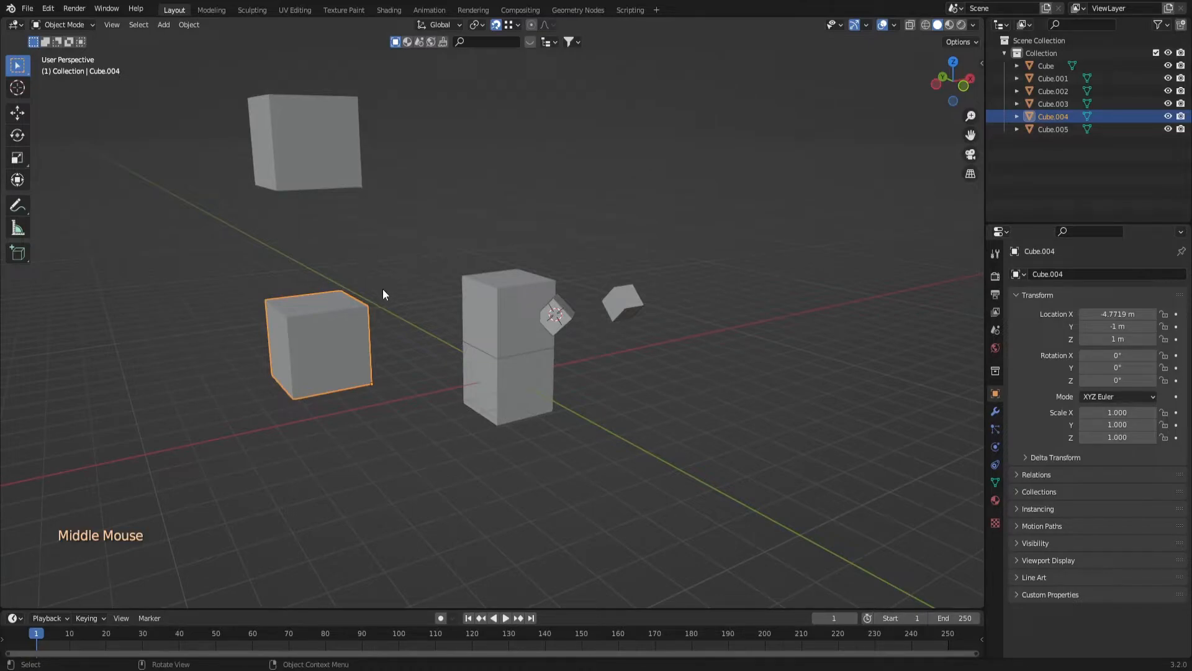
key(g)
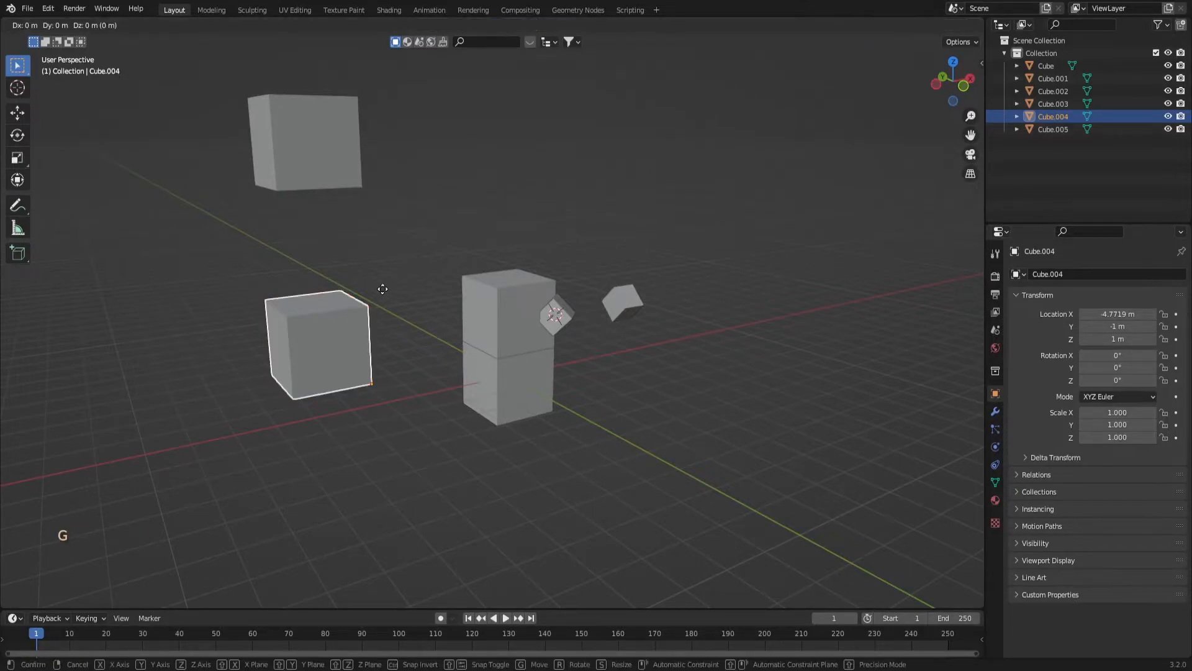
key(z)
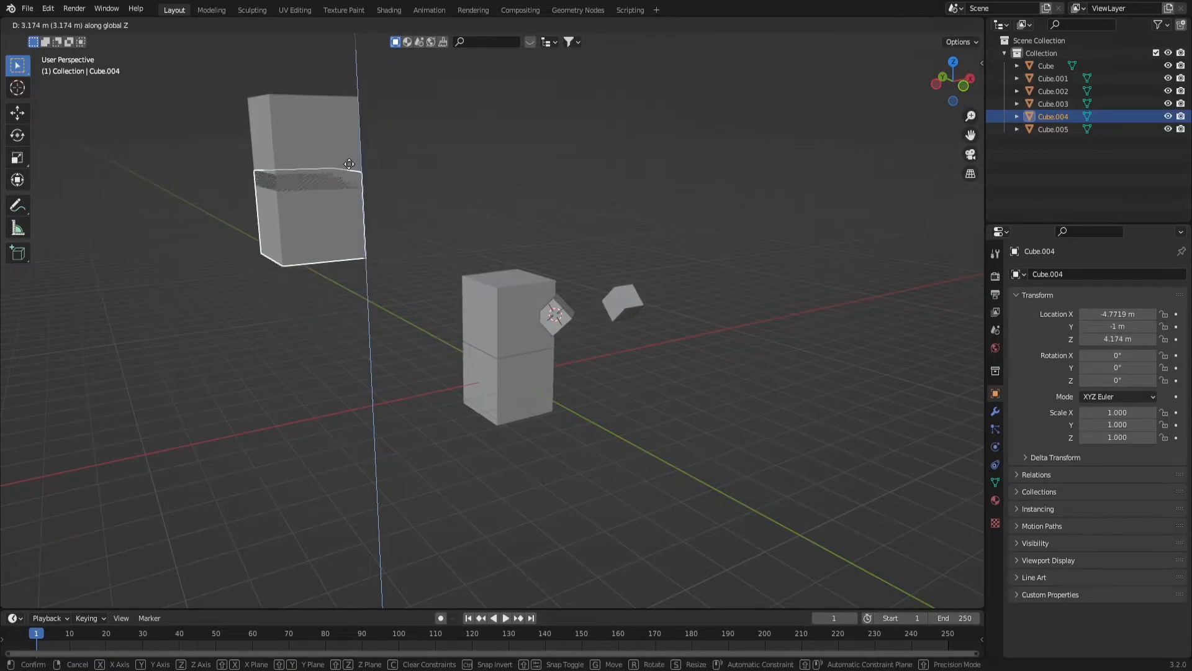
right_click(388, 197)
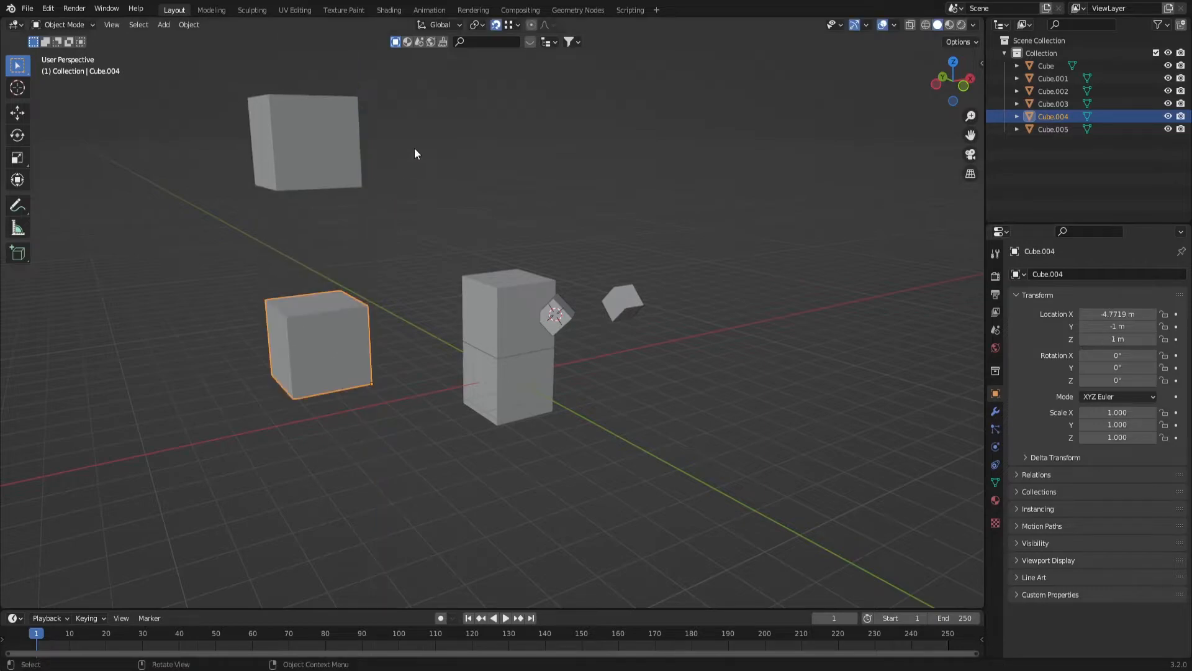
Step: Set Snap With to Closest and snap the lower cube about 2.83 m up along the Z axis to the upper cube's bottom corner
click(518, 25)
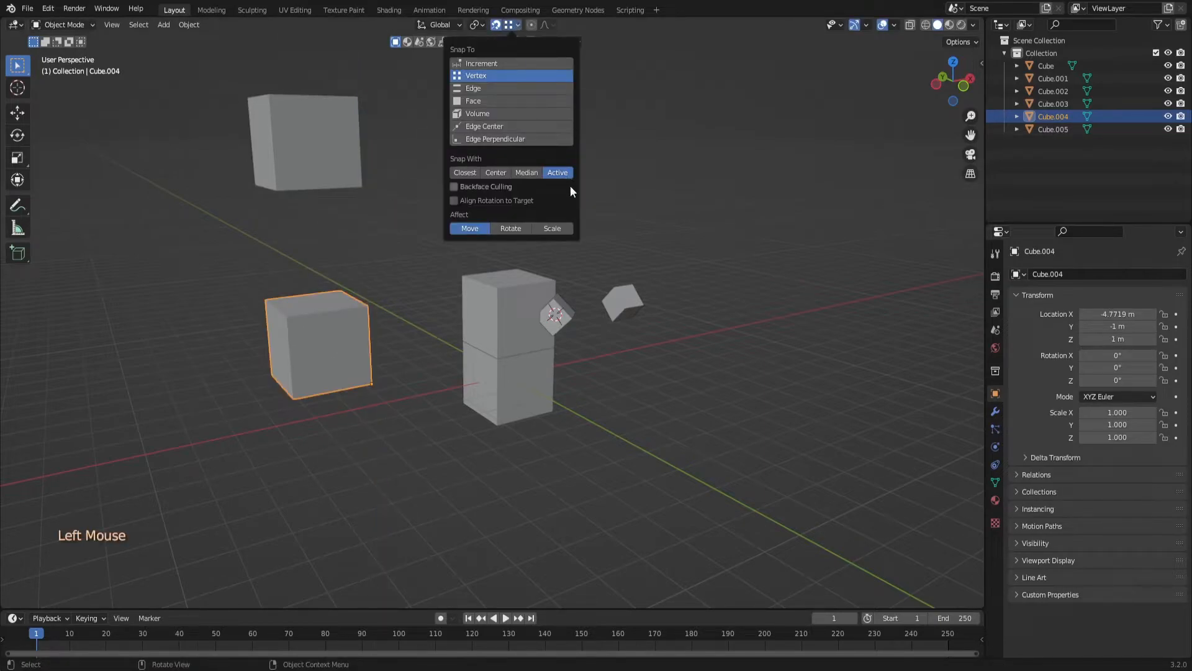
click(466, 172)
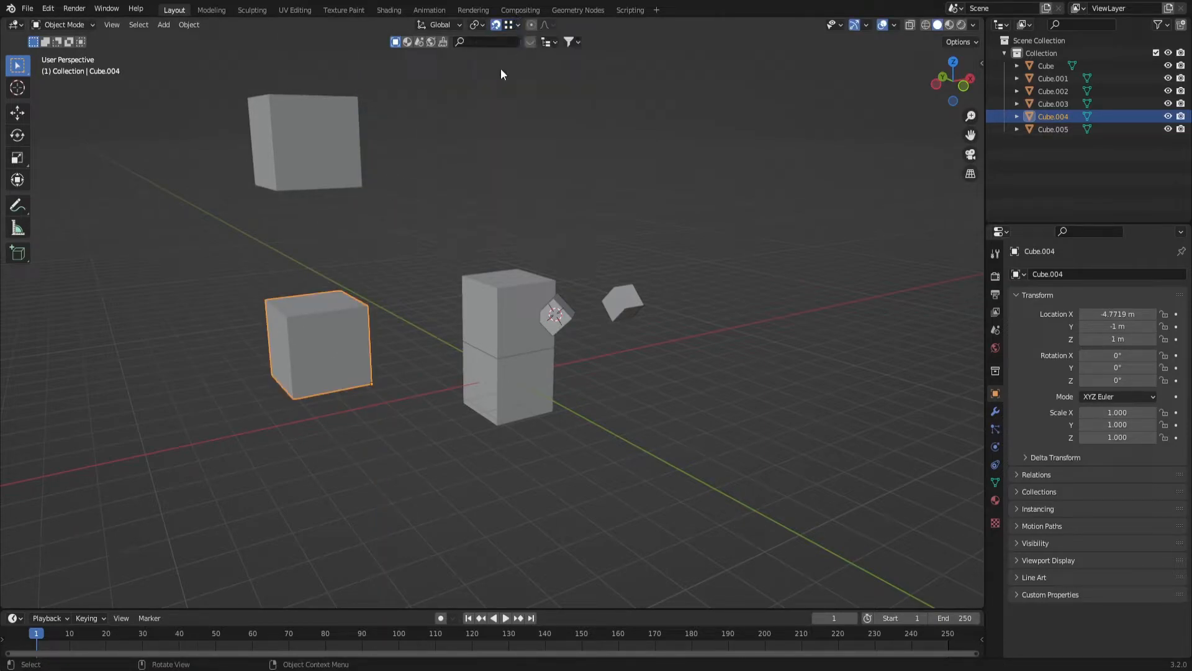
key(g)
key(z)
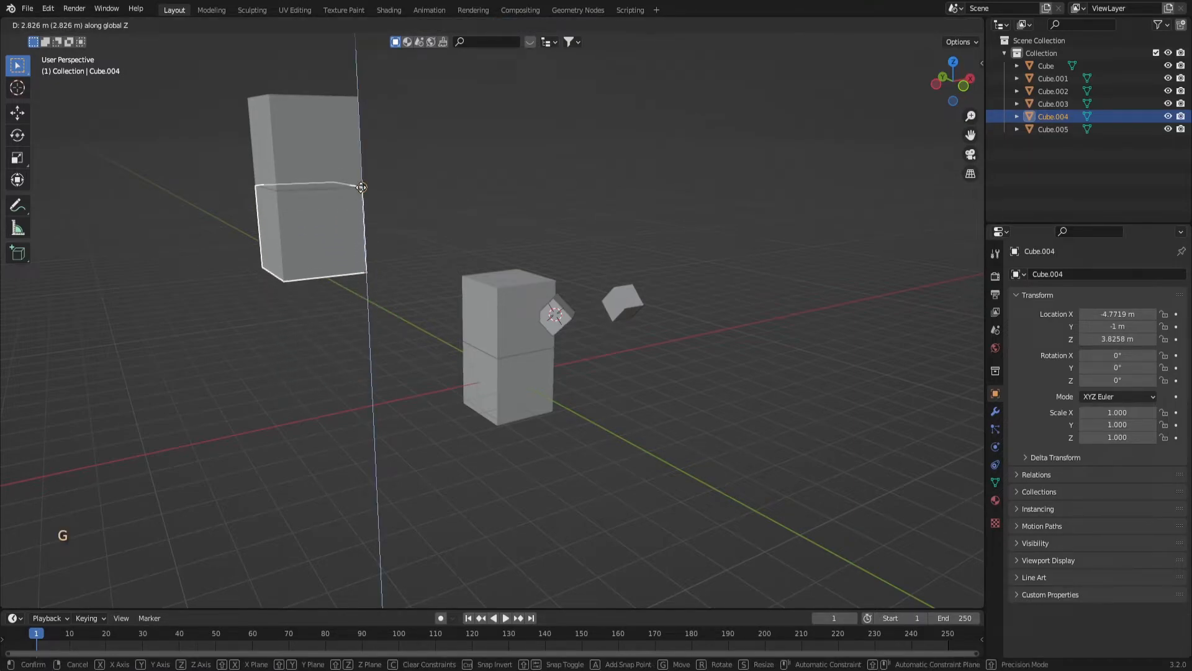
click(362, 187)
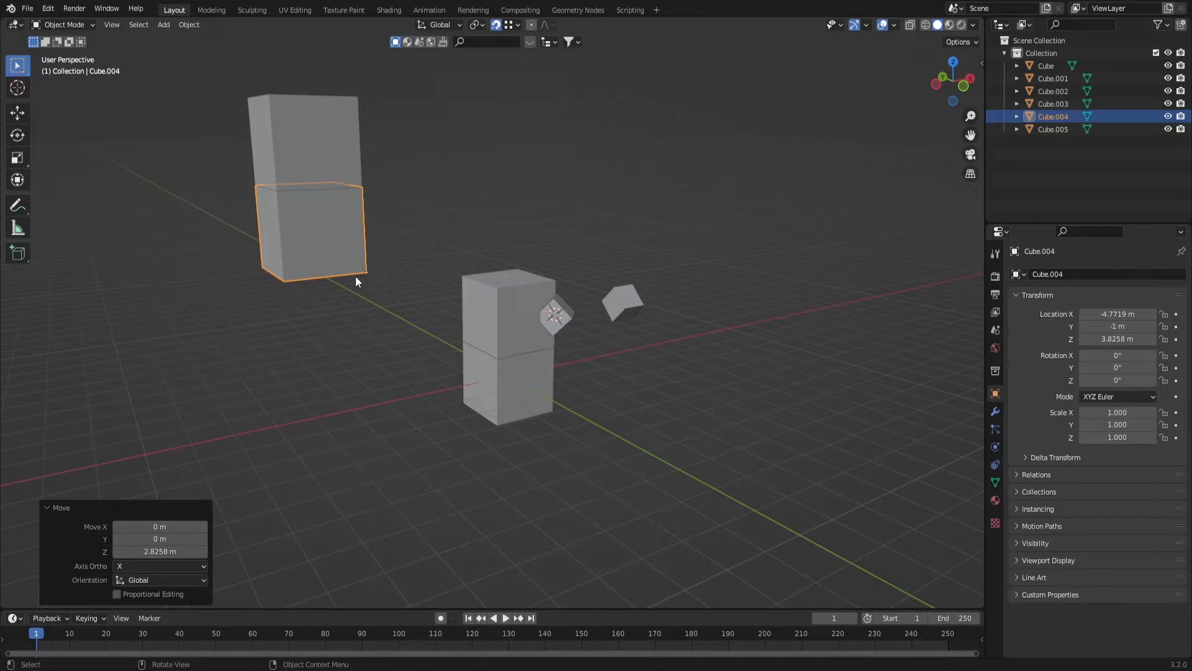
Step: Place the 3D cursor on the upper cube's top front corner farthest along negative X and set that cube's origin to the 3D cursor
click(355, 179)
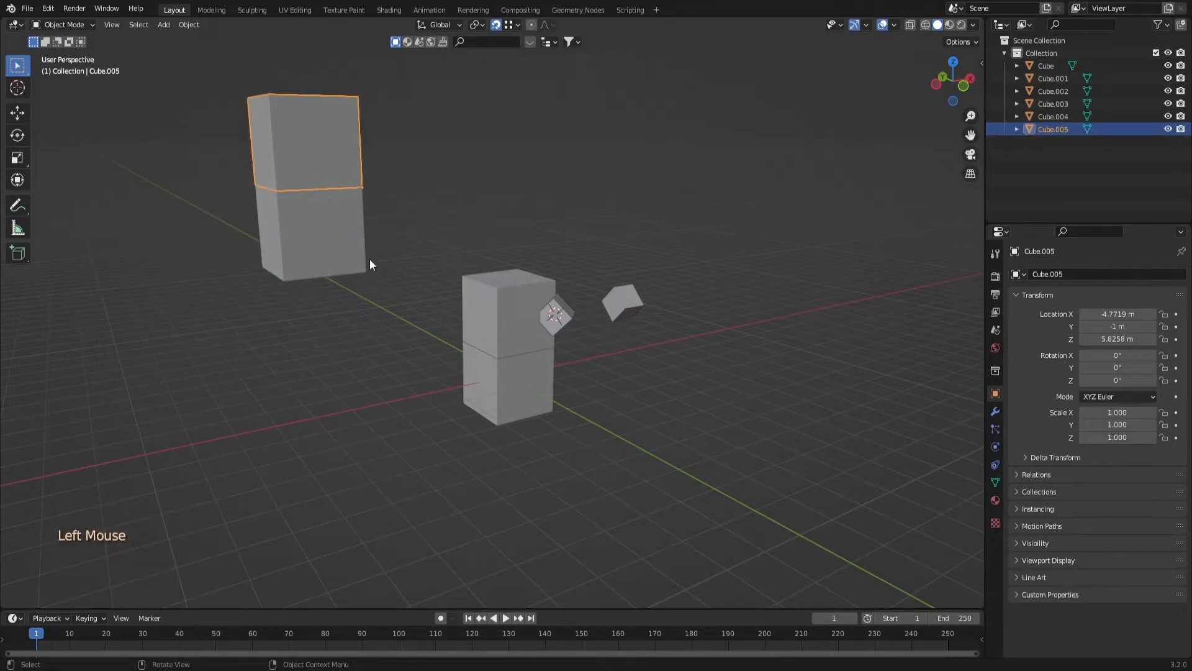
click(373, 227)
click(318, 138)
key(shift)
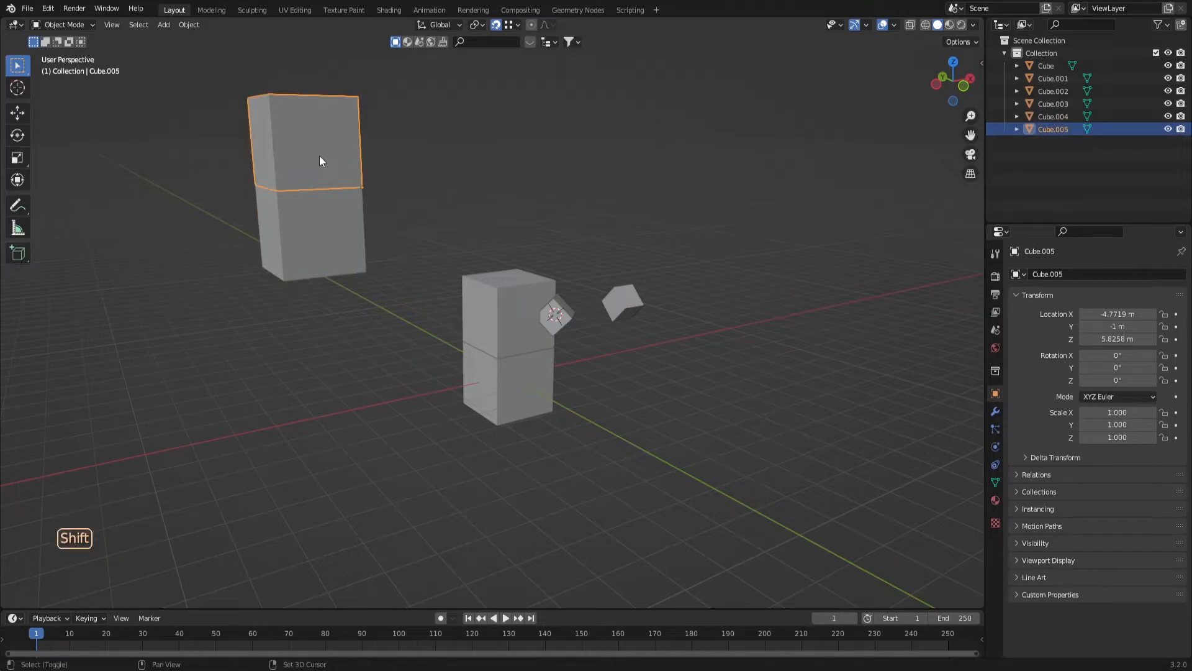
shift+right_drag(280, 109, 297, 124)
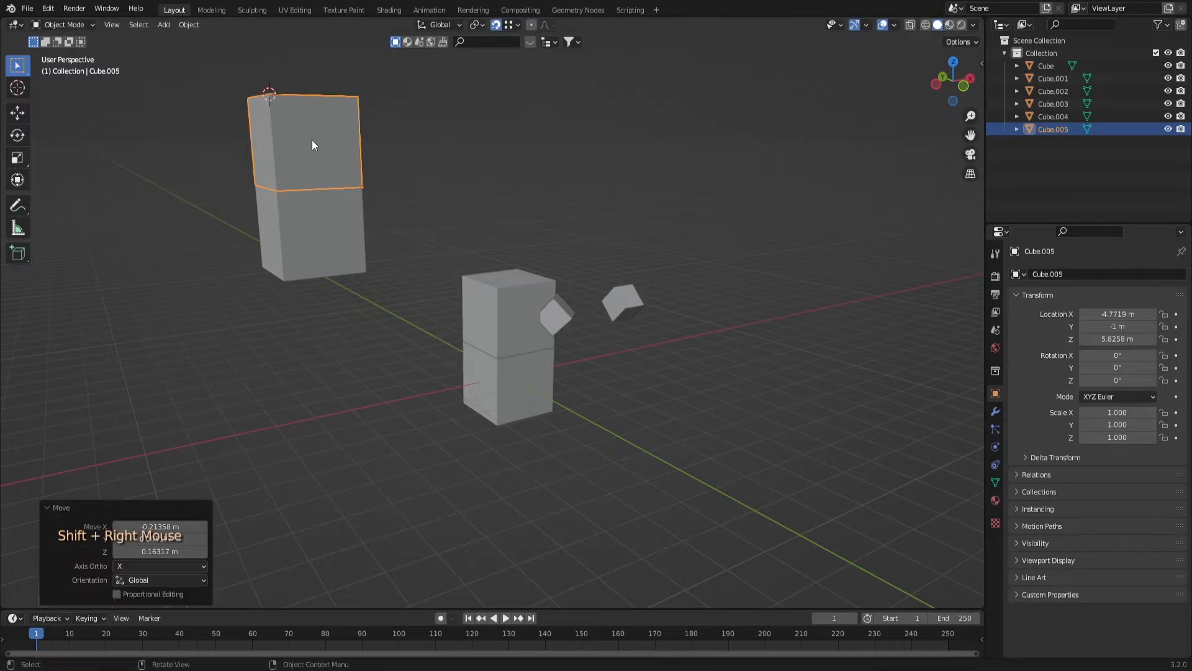
right_click(310, 128)
mouse_move(310, 128)
click(377, 153)
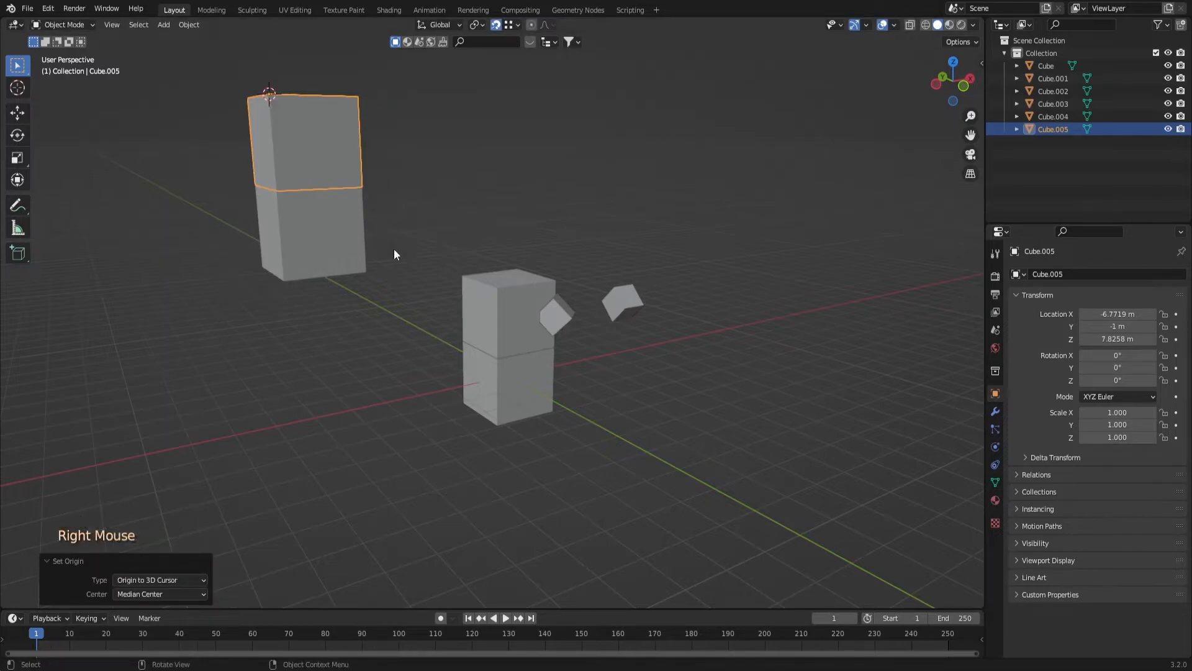
Step: Move the lower cube of the snapped stack about 2.41 m down along the Z axis
click(274, 87)
click(331, 236)
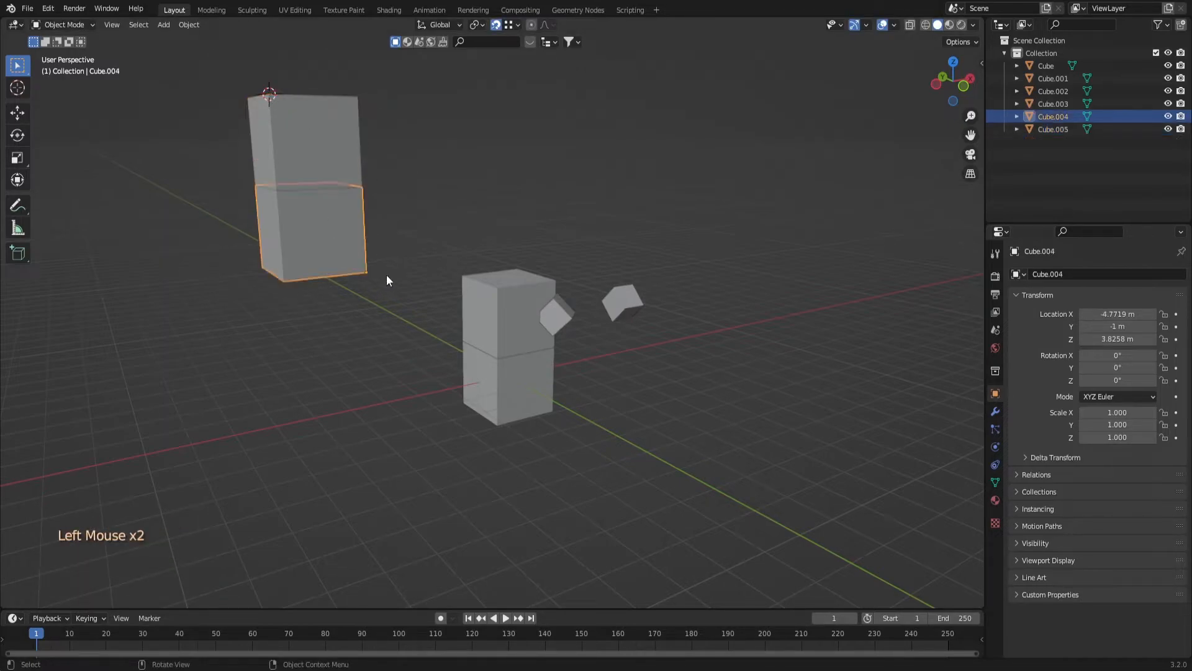
key(g)
key(z)
click(393, 354)
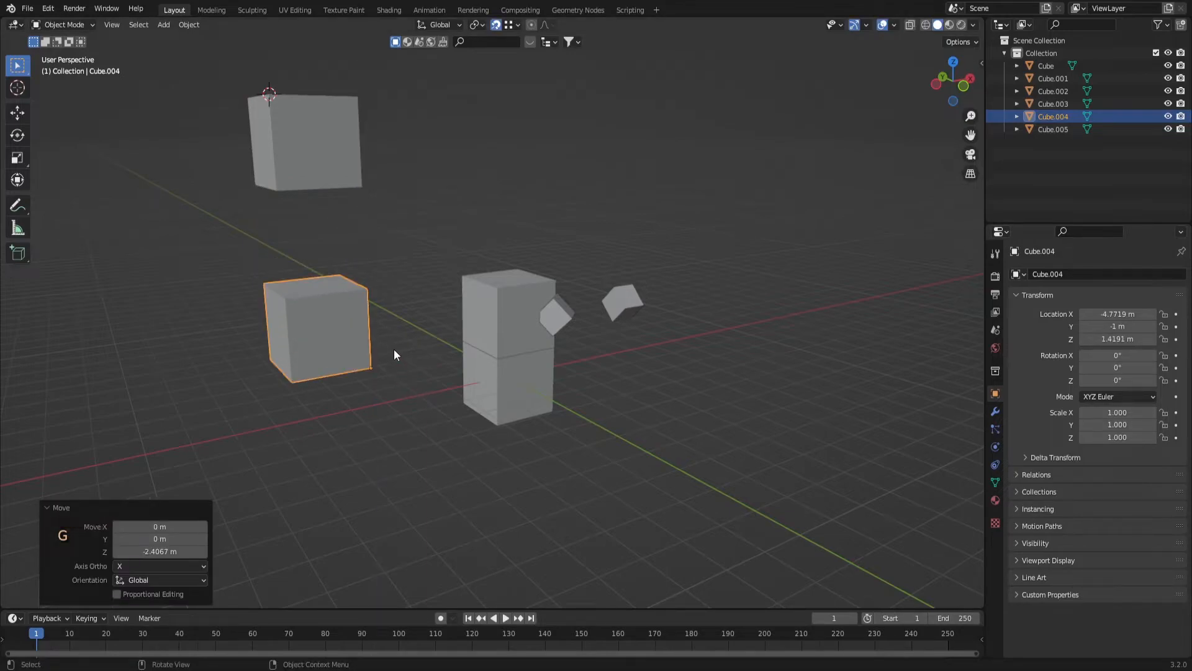
Step: Snap the lowered cube about 6.41 m up along the Z axis onto the other cube's top corner at the 3D cursor
click(518, 24)
key(g)
key(z)
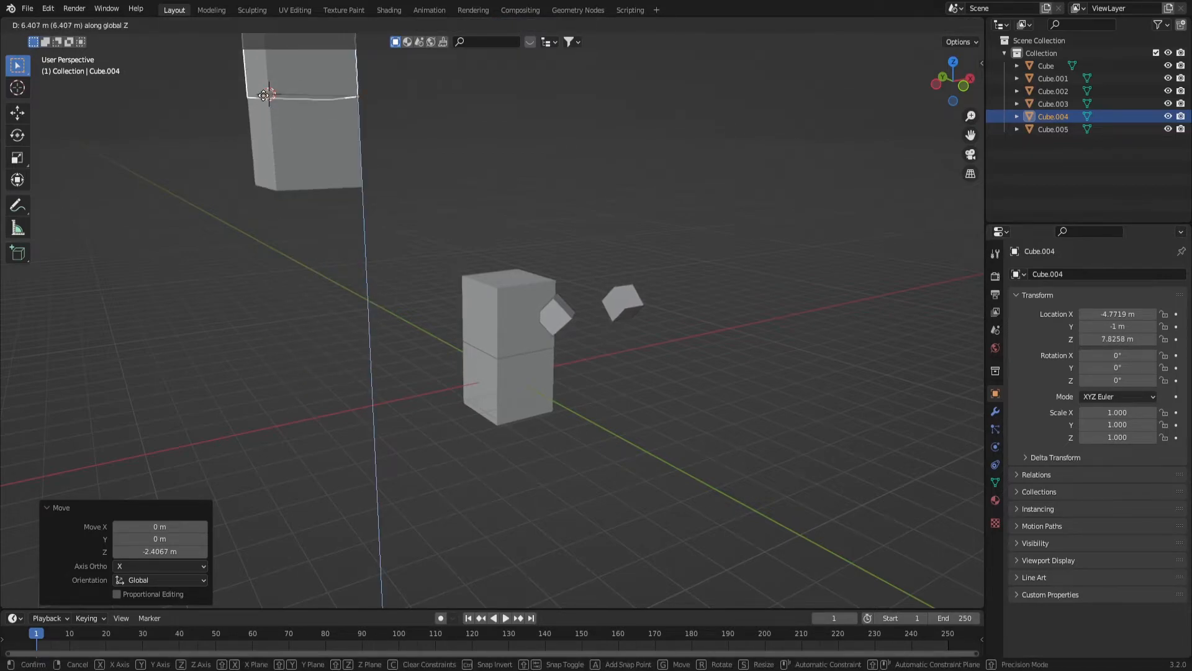
click(277, 90)
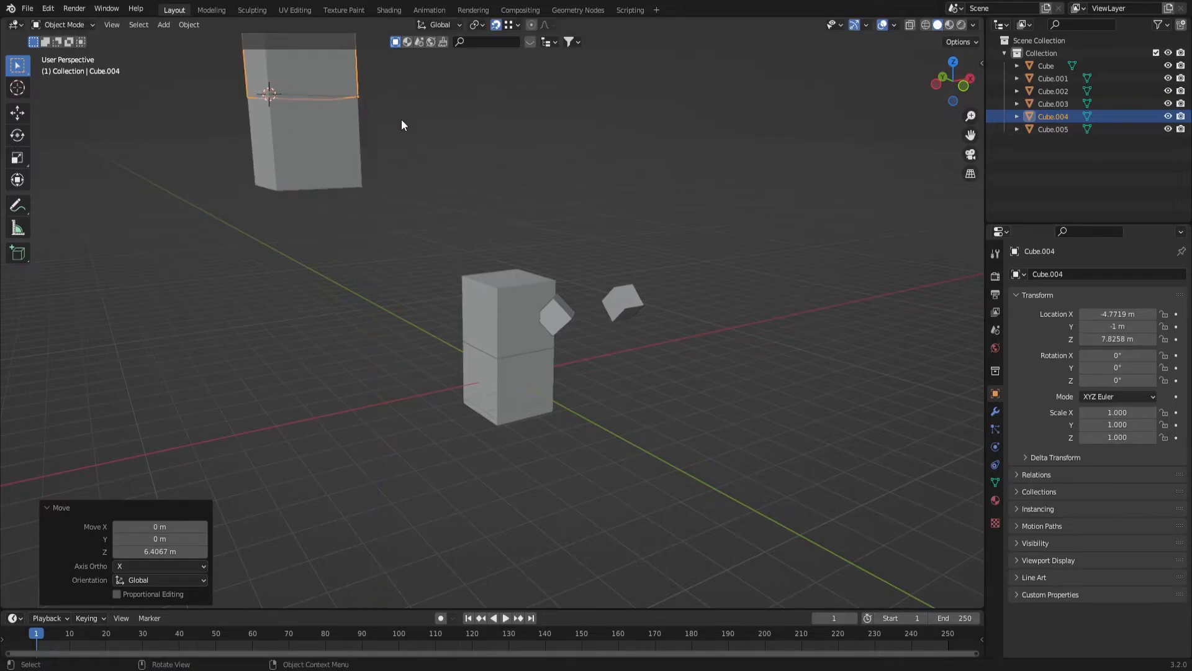
Step: Move the snapped cube about 5.95 m back down along the Z axis, below the other cube
click(512, 26)
click(514, 24)
key(g)
key(z)
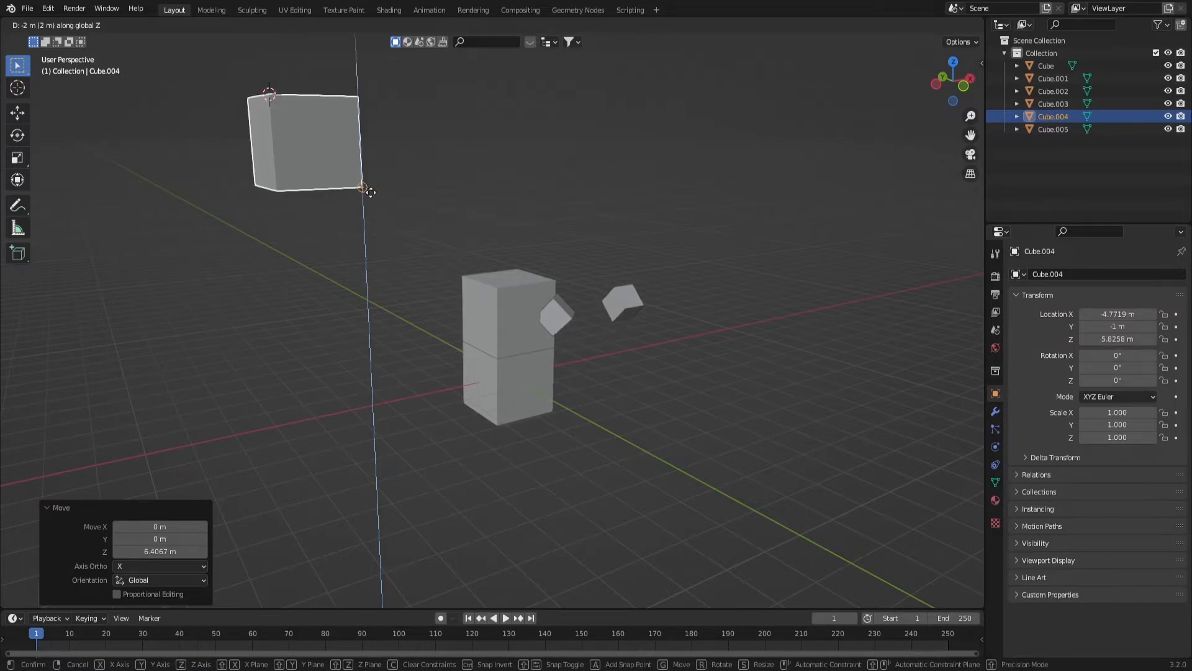
click(367, 345)
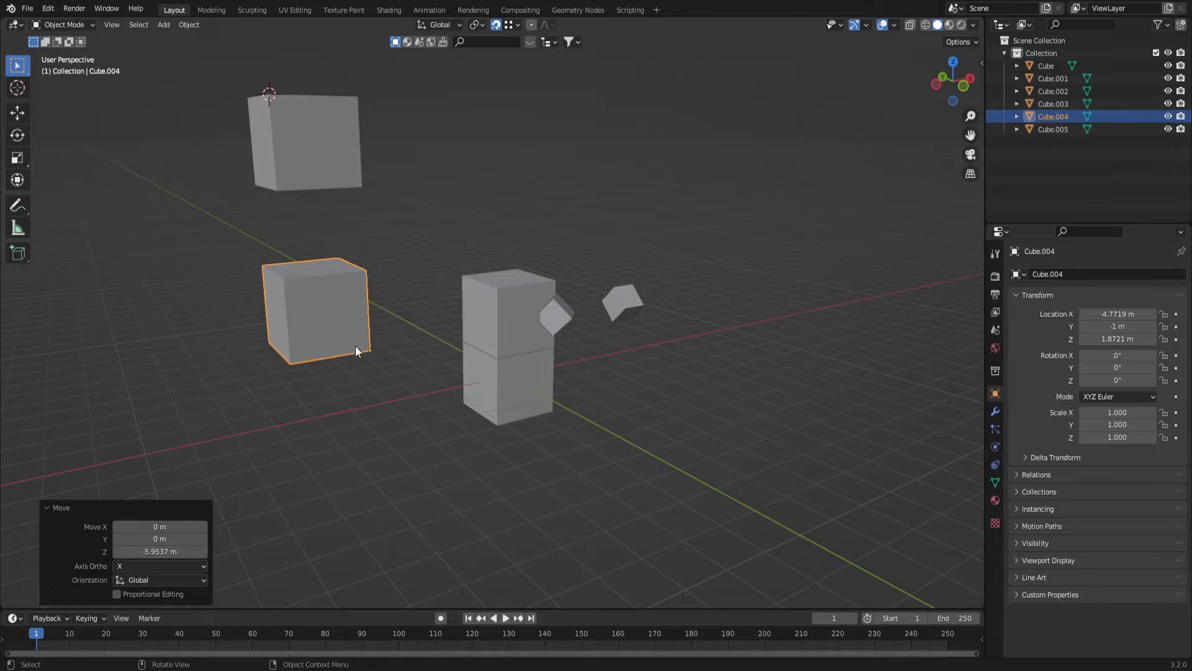
Step: Review the snapping Affect options, switch to top view and reset the 3D cursor to the world origin
click(519, 25)
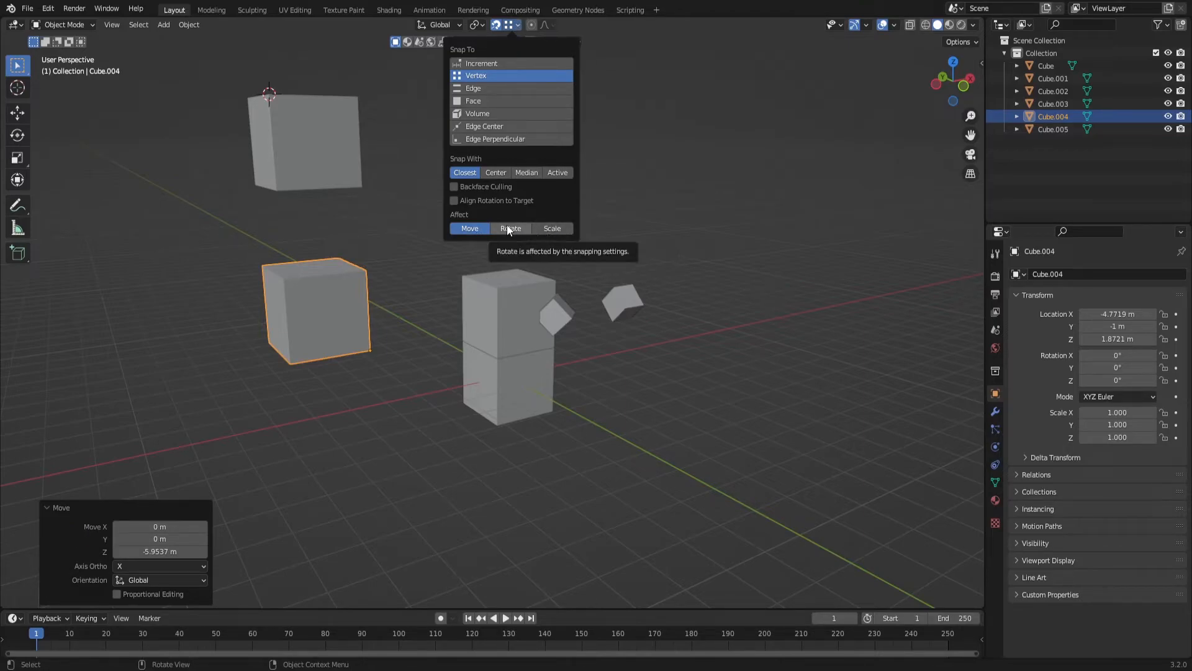
key(KP_7)
scroll(407, 359, down, 3)
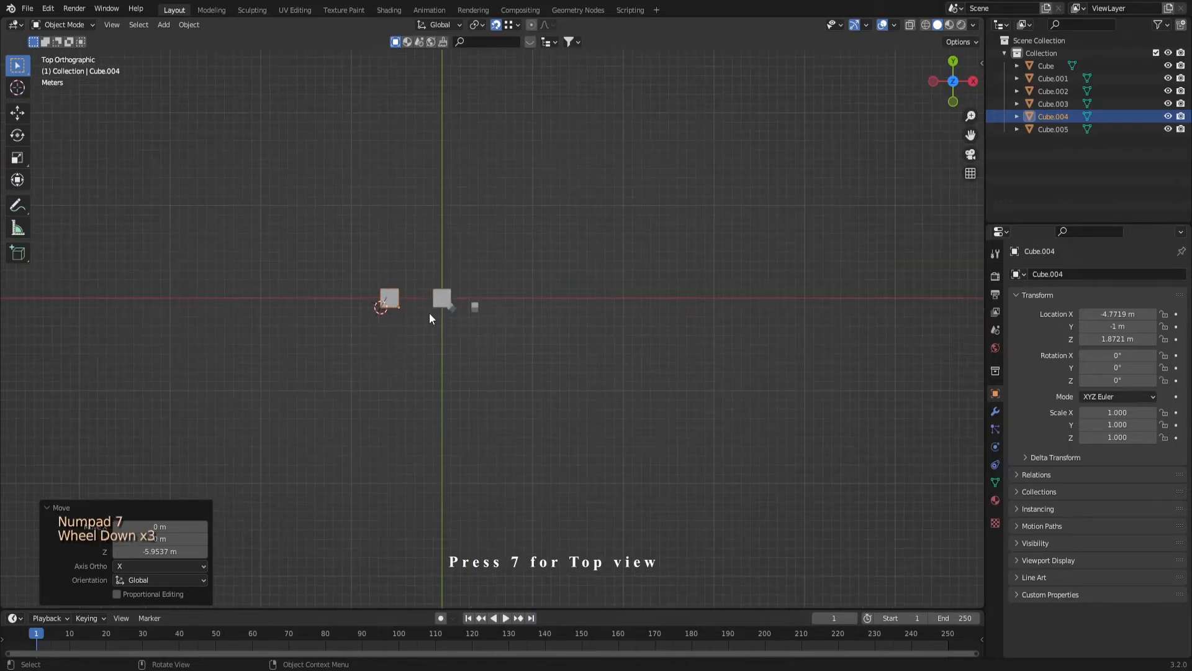
key(shift+c)
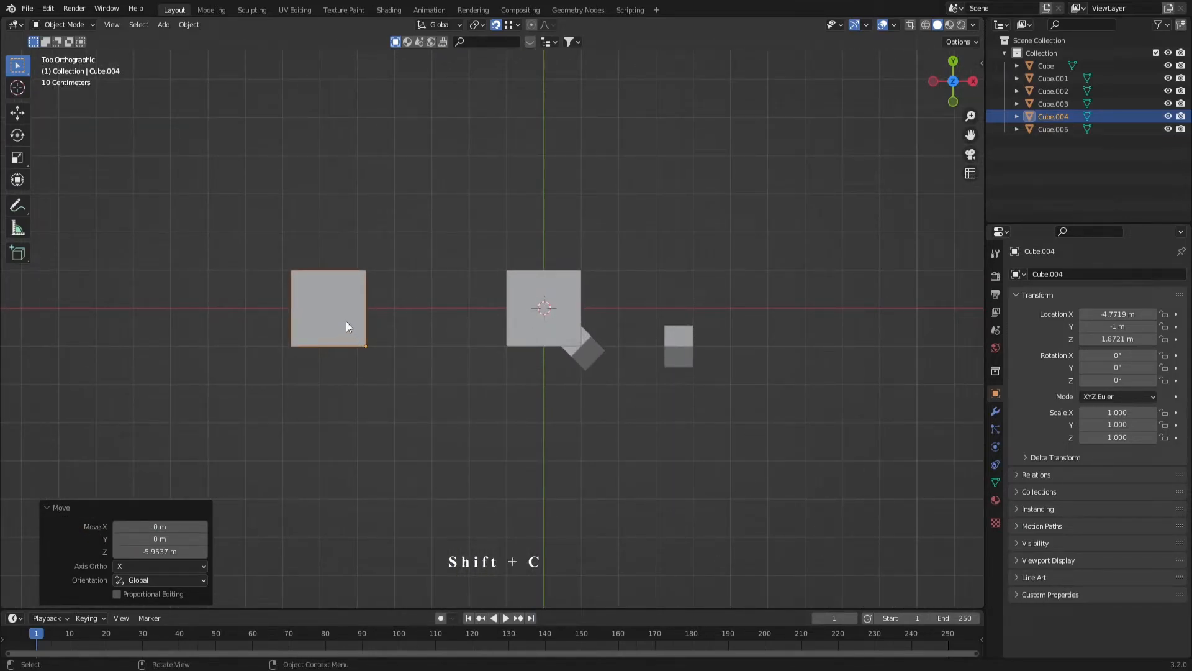
Step: Rotate the selected lower cube about the Z axis with an angle of 45°
key(r)
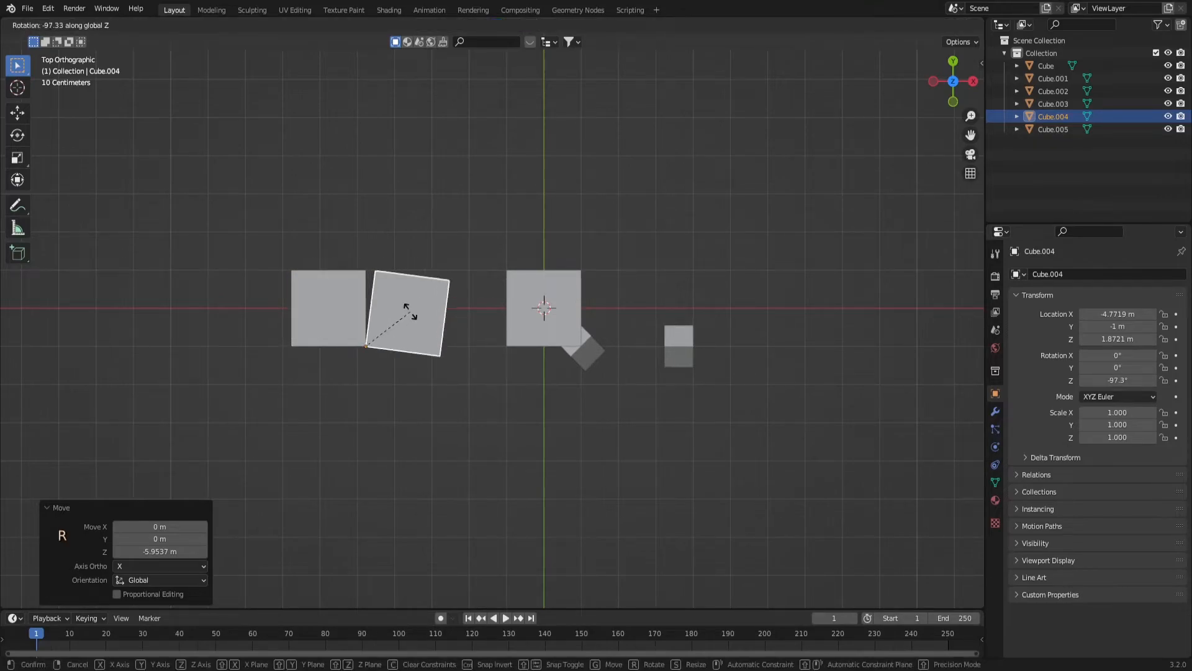
click(365, 264)
click(162, 553)
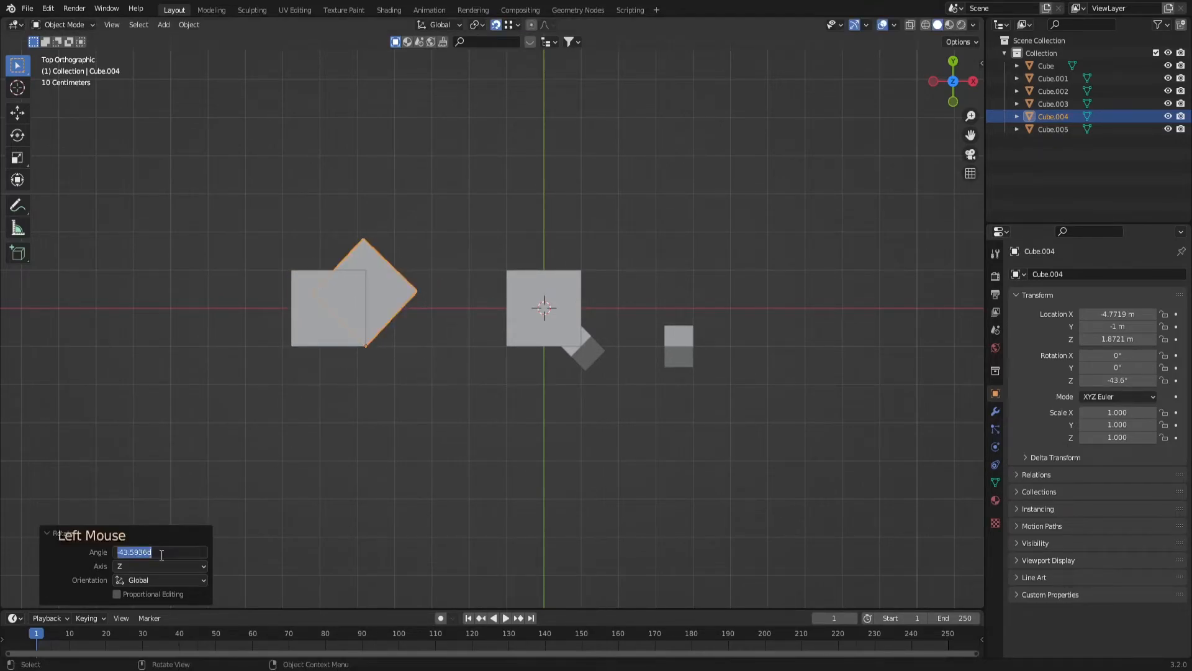
text(45)
key(Return)
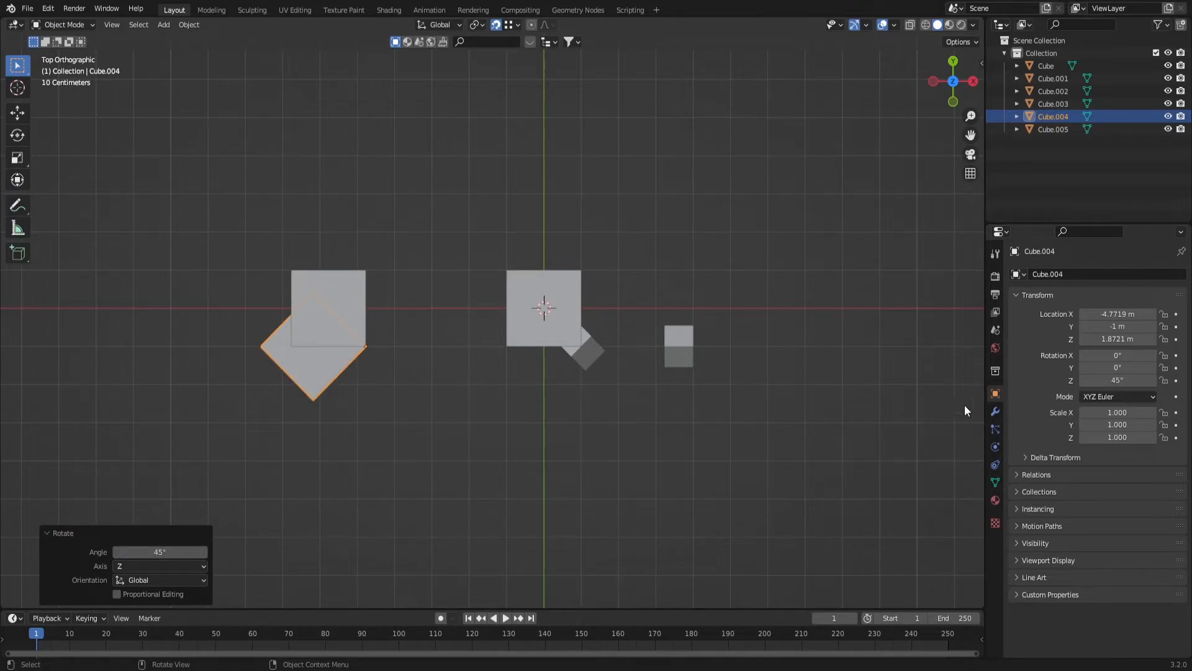
Step: Set the rotated cube's X and Y location to 0 m
click(1118, 314)
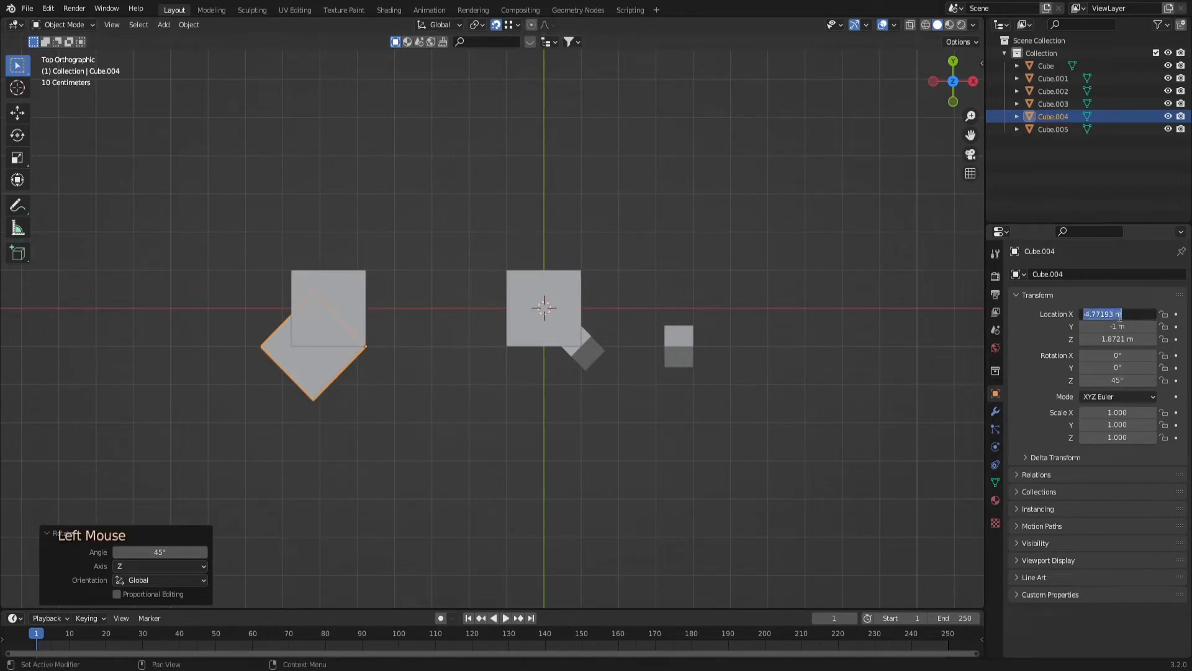
text(0)
key(Return)
click(1119, 326)
text(0)
key(Return)
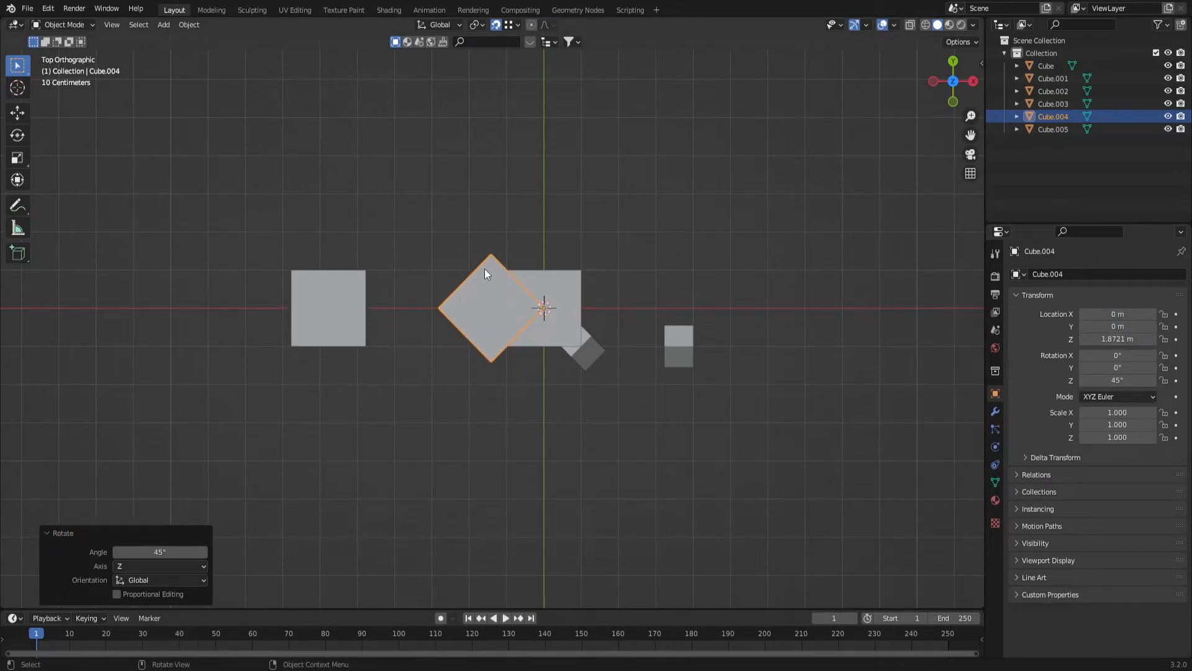
Step: Duplicate the rotated cube in place and test-rotate the copy about the Z axis, cancelling the rotation
key(shift+d)
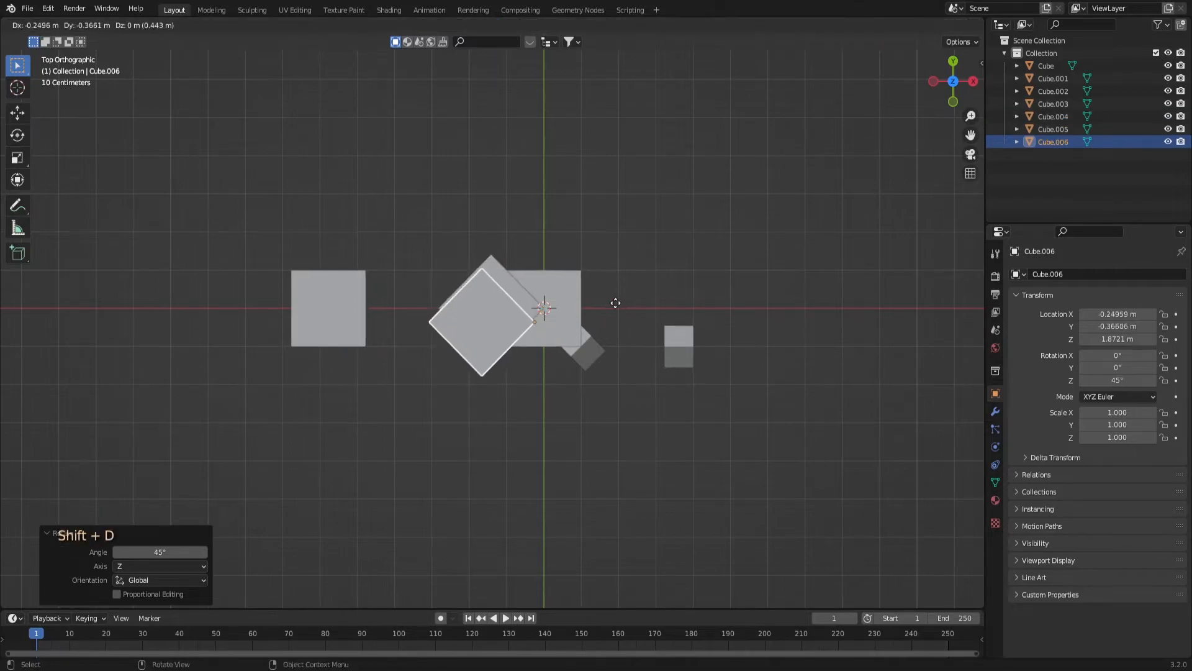
right_click(627, 318)
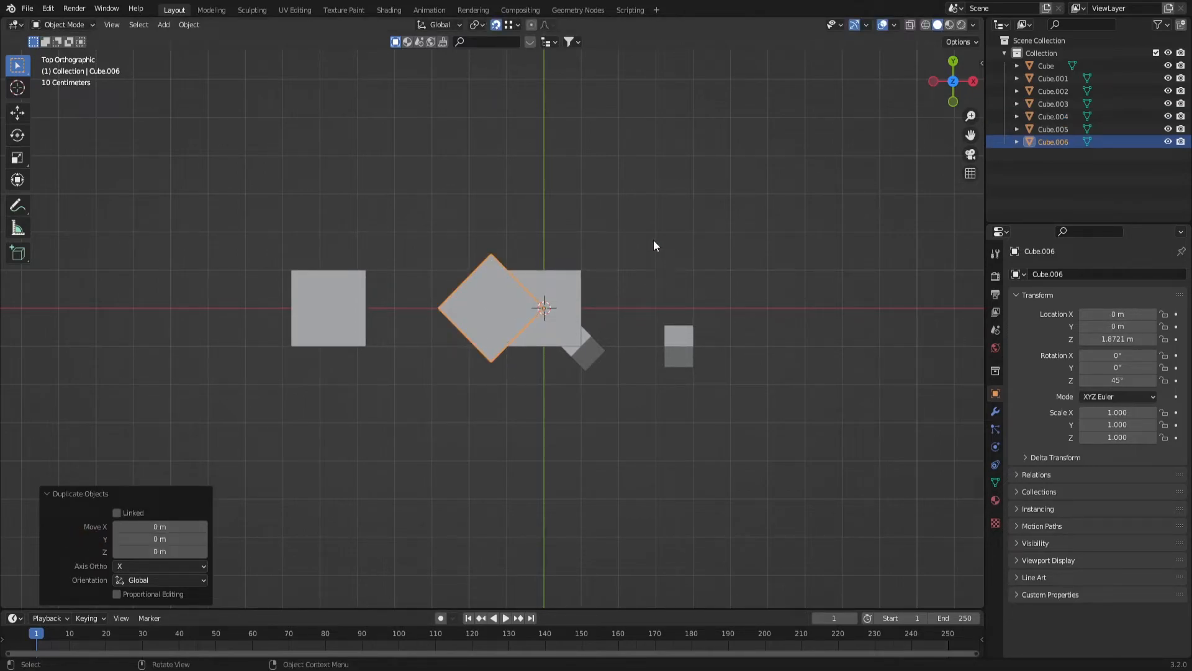
key(r)
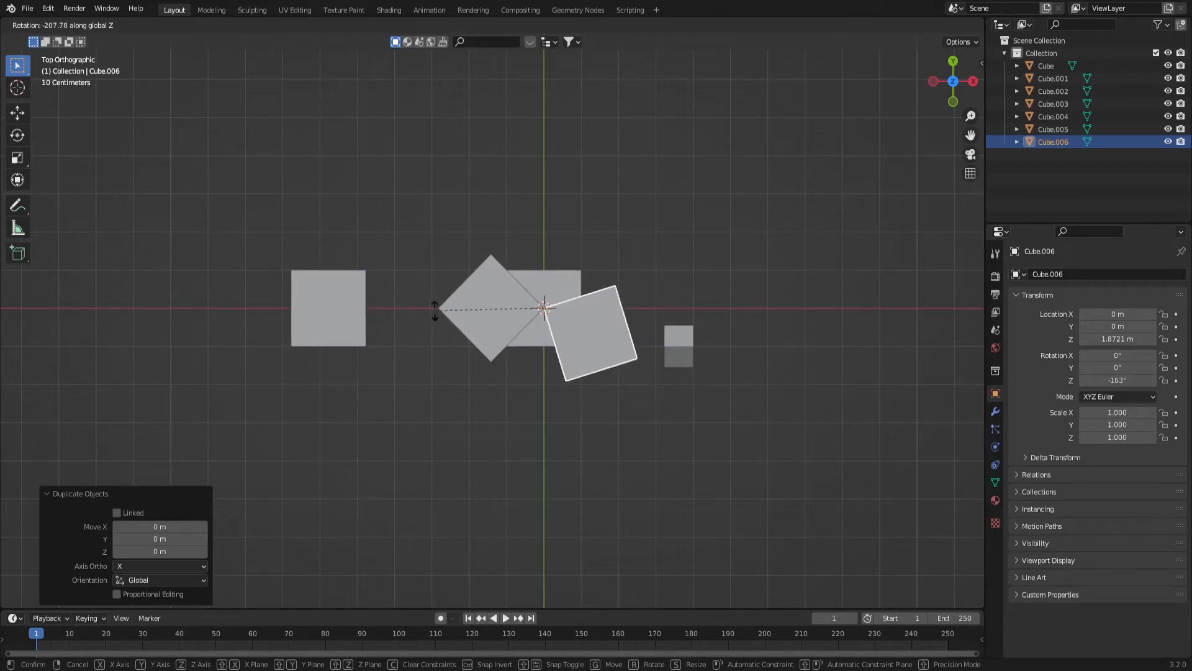
click(584, 326)
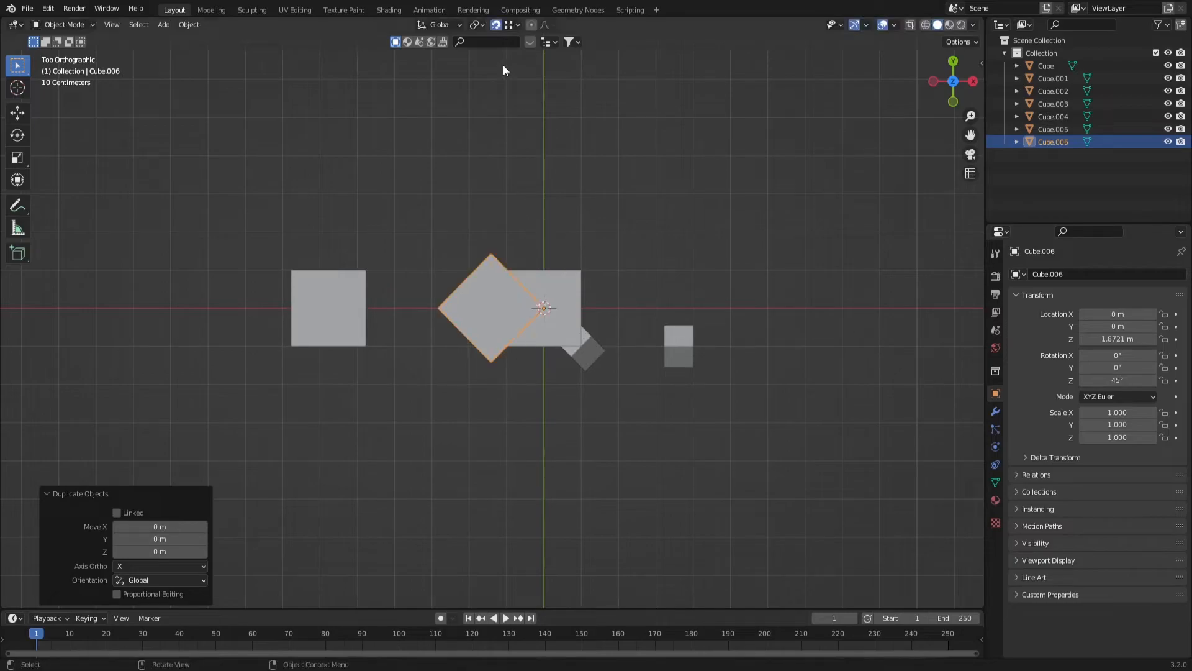
Step: Make snapping affect Rotate and rotate the duplicate by -45°, snapping toward a corner of the stacked cubes
click(515, 26)
key(r)
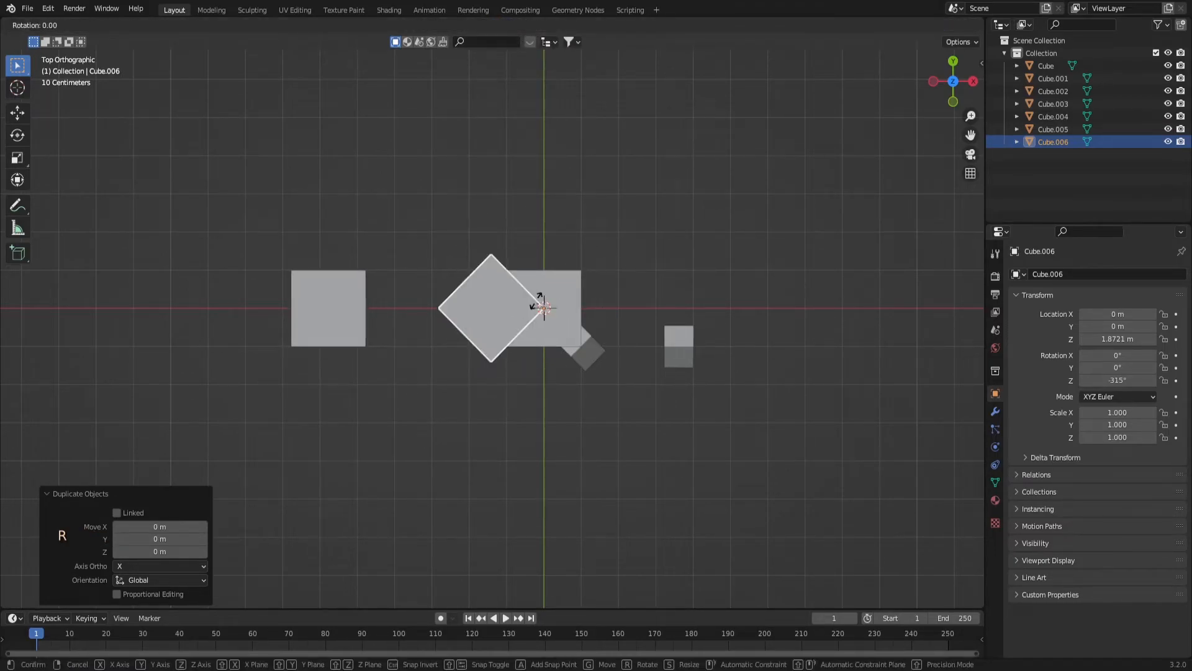
click(581, 269)
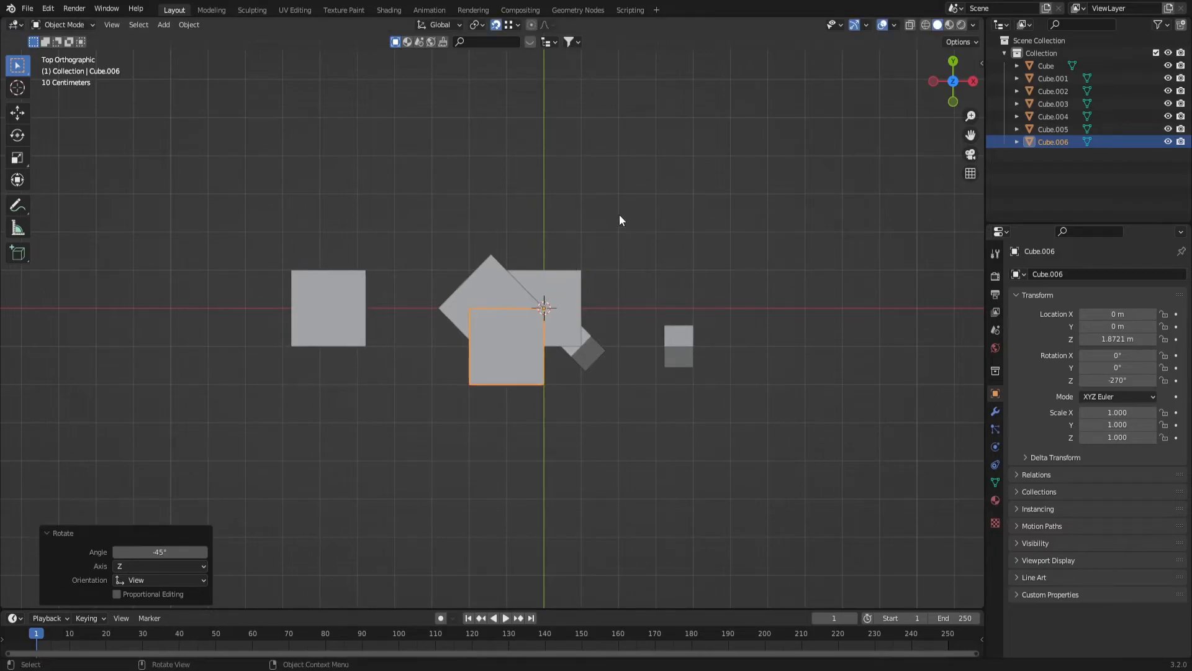
Step: Repeat the -45° rotation of the duplicated cube until its Z rotation is -45°
key(shift+r)
key(shift+r)
key(shift+r)
key(shift+r)
key(shift+r)
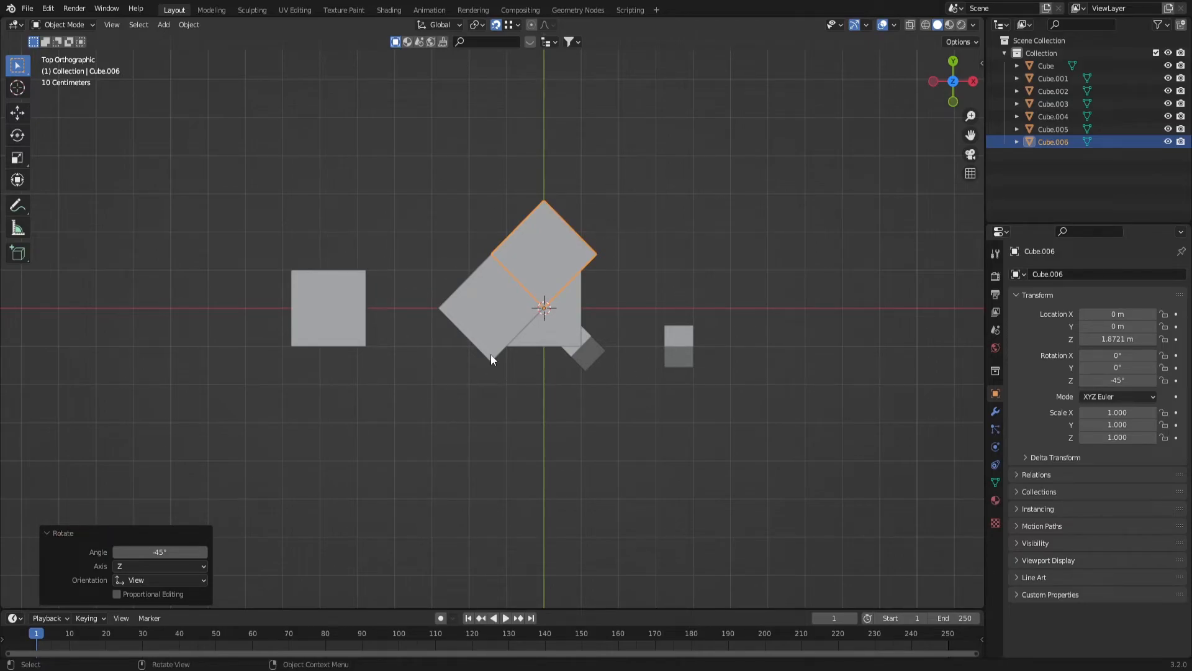
Step: Duplicate the cube in place and rotate the copy by 45° twice, bringing its Z rotation to -135°
key(shift)
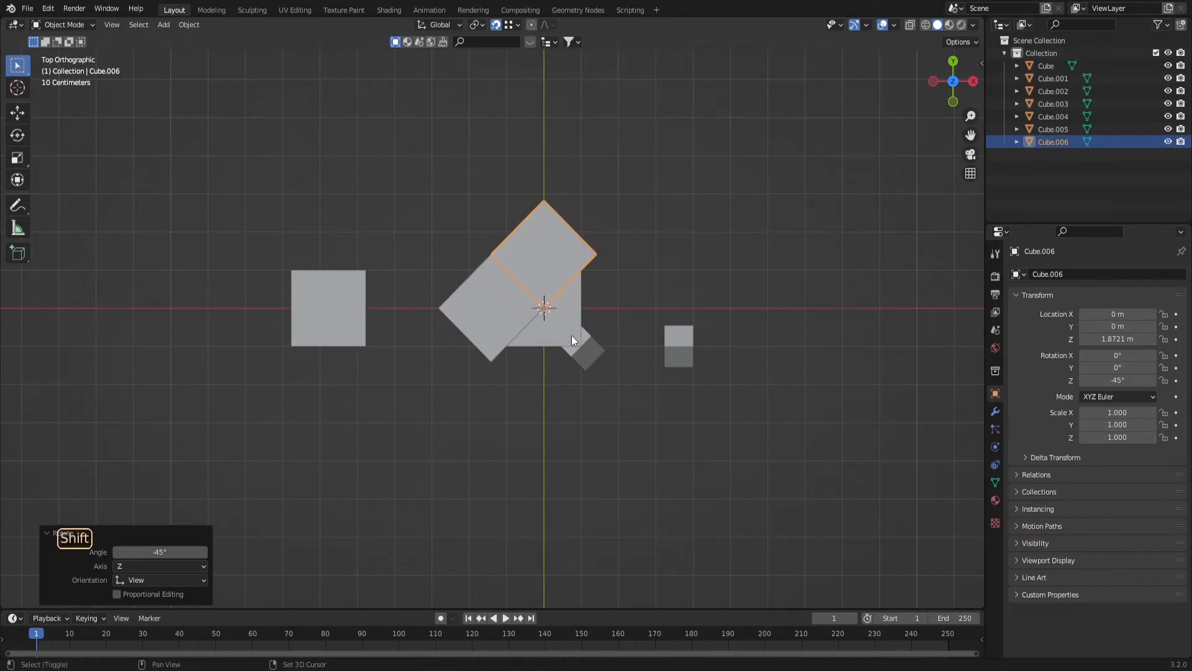
key(shift+d)
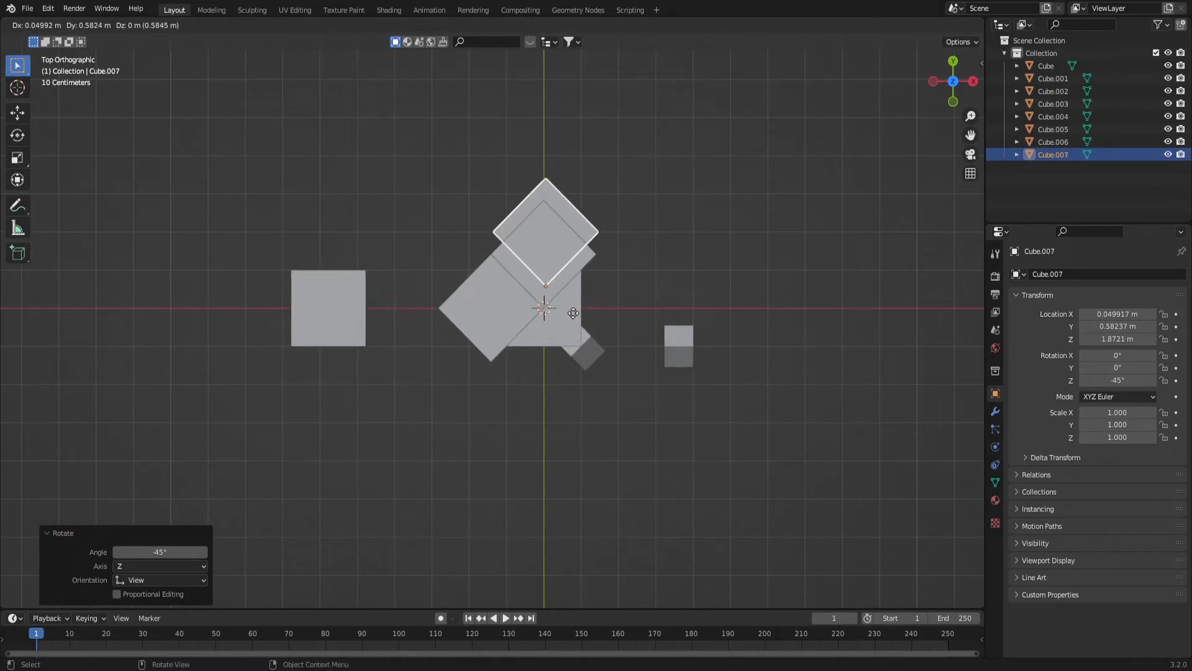
key(Escape)
key(r)
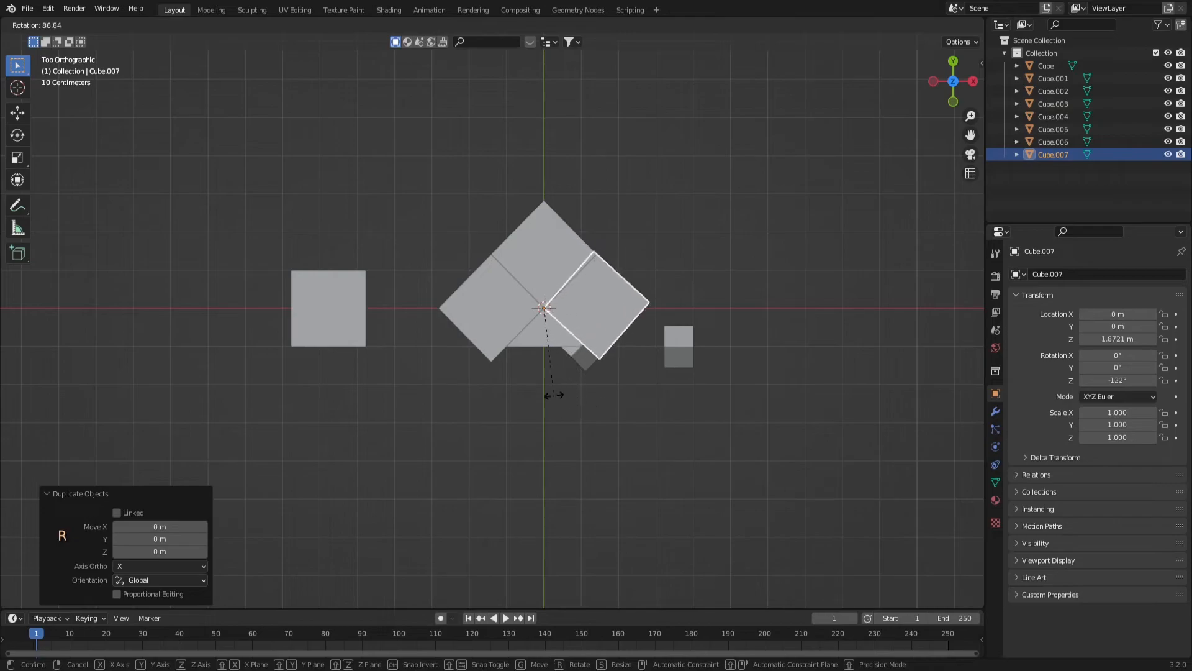
click(580, 344)
key(shift+r)
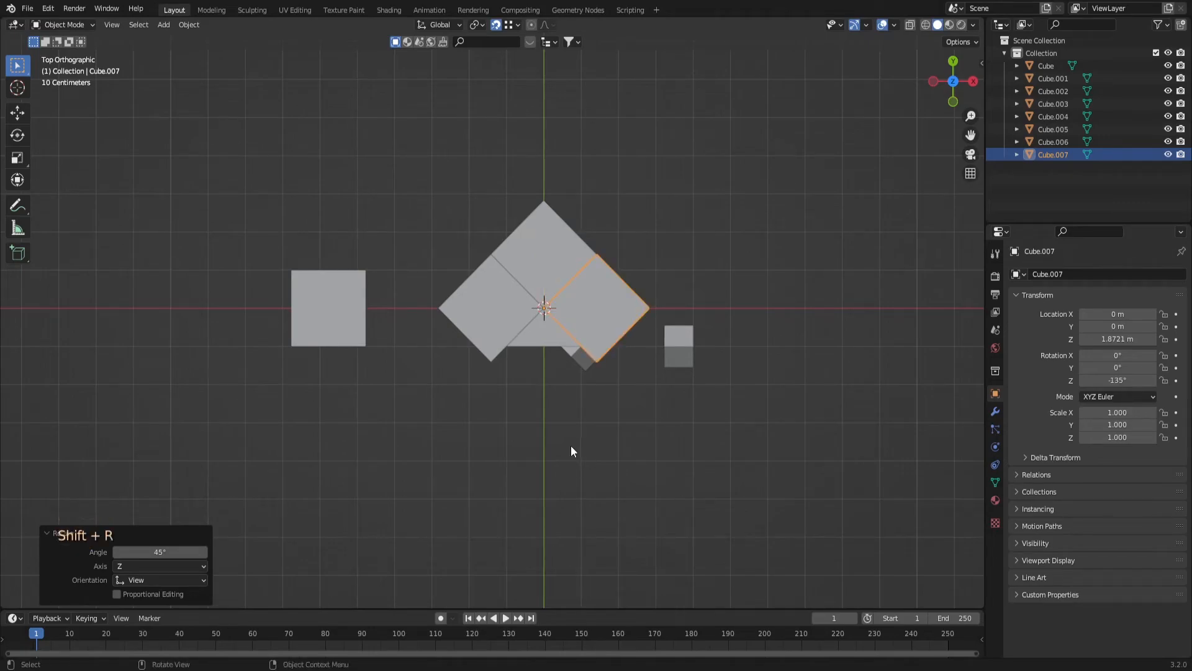
Step: Duplicate the -135° cube in place and rotate the copy into the empty quarter of the four-cube square
key(shift+d)
right_click(626, 435)
key(r)
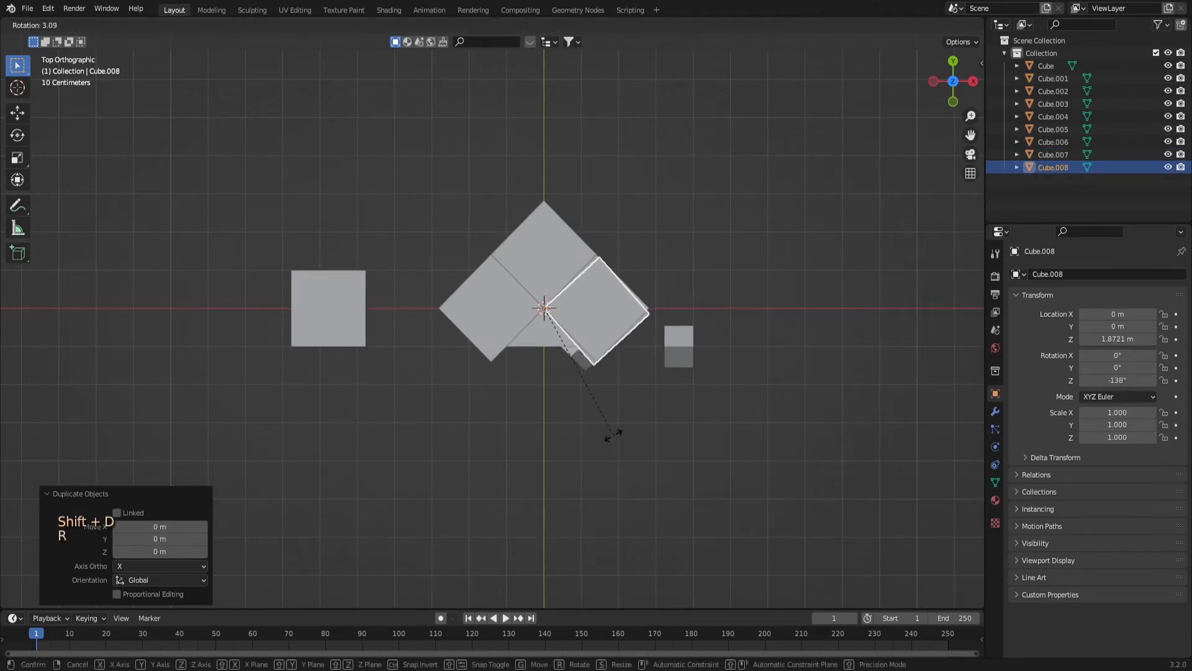
click(614, 439)
Step: Select the four cubes around the shared origin and scale them down to 0.563
middle_drag(593, 444, 596, 316)
click(530, 274)
shift+click(466, 242)
shift+click(508, 205)
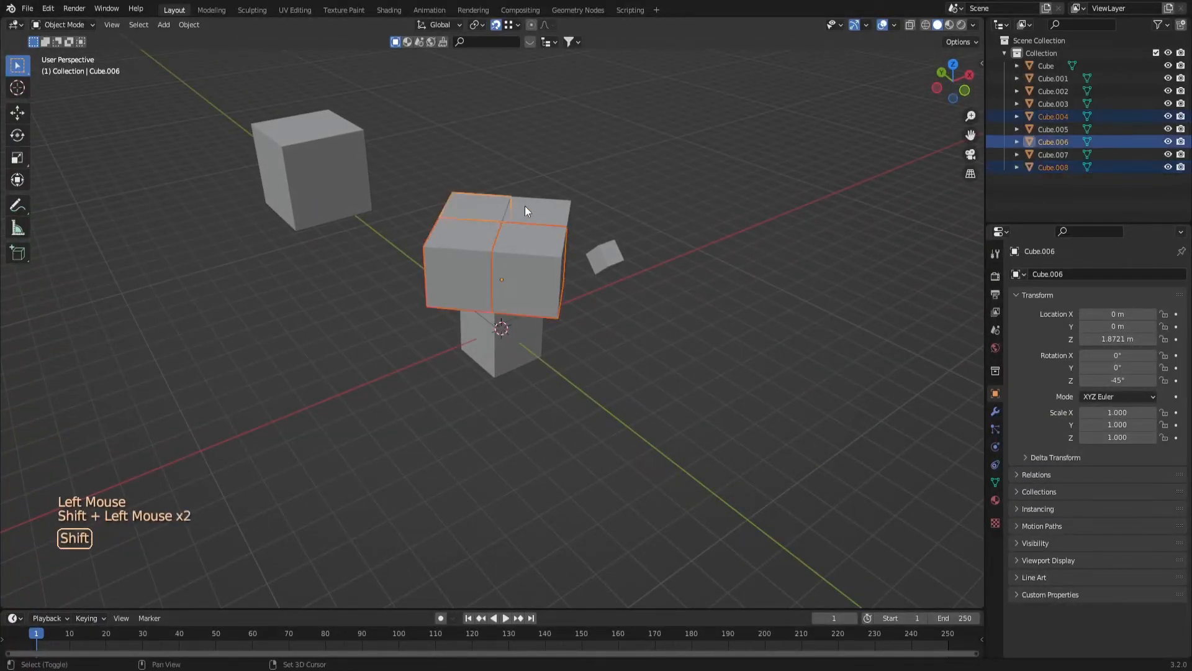
shift+click(547, 225)
key(s)
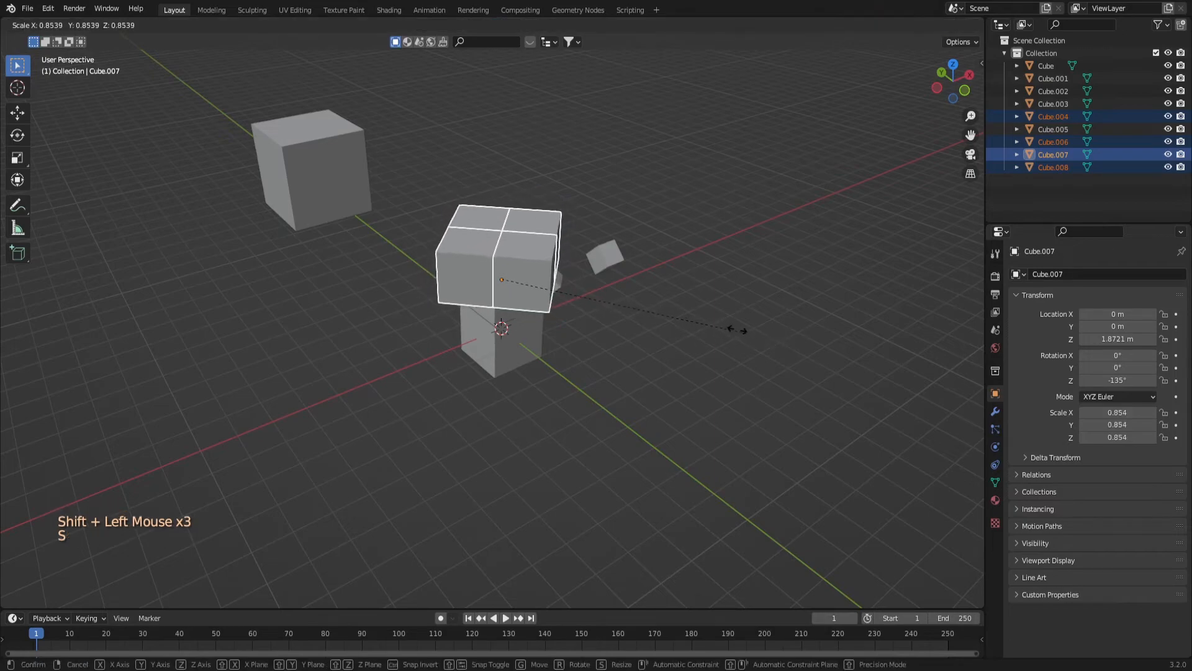
click(664, 311)
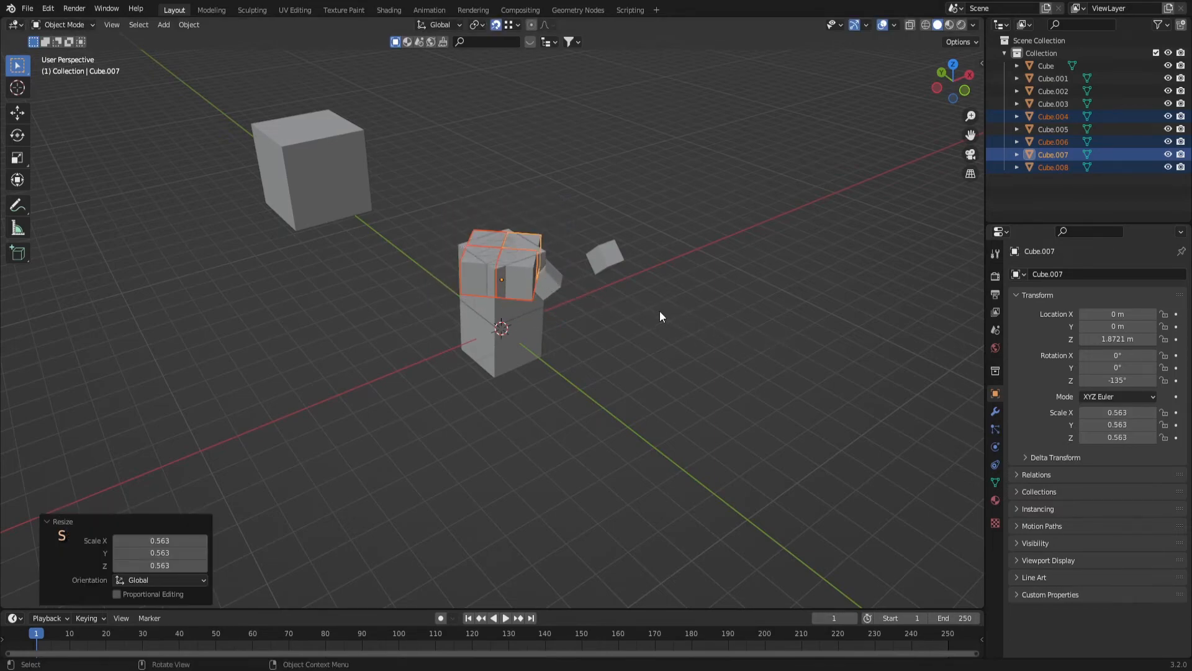
Step: Set the transform pivot point to Individual Origins and test-rotate the four scaled cubes, cancelling the rotation
mouse_move(671, 341)
middle_down()
mouse_move(602, 296)
mouse_move(655, 355)
middle_up()
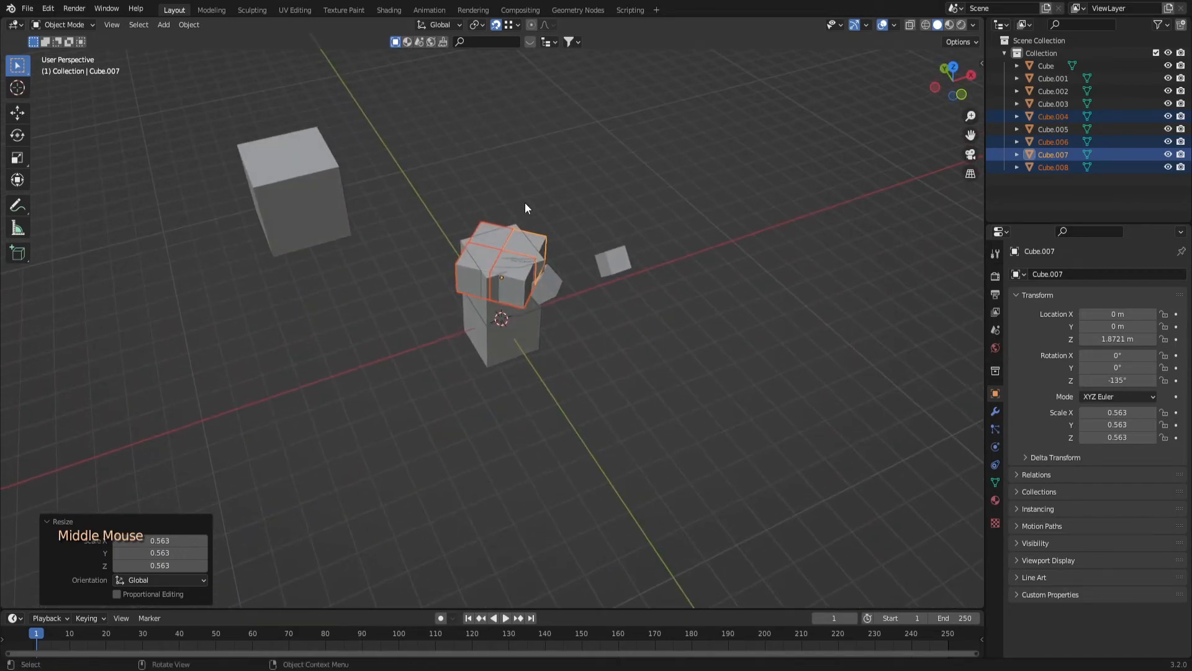
scroll(524, 211, up, 2)
scroll(526, 242, down, 1)
scroll(528, 255, up, 2)
mouse_move(541, 296)
middle_down()
mouse_move(513, 322)
mouse_move(524, 293)
middle_up()
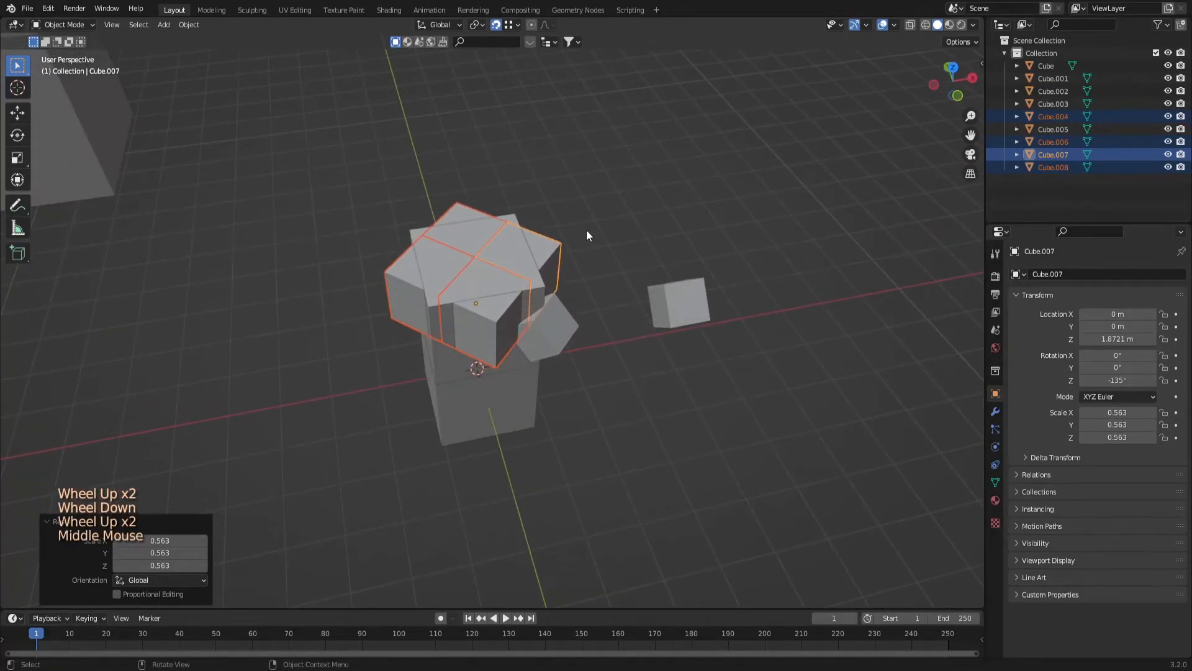
click(479, 25)
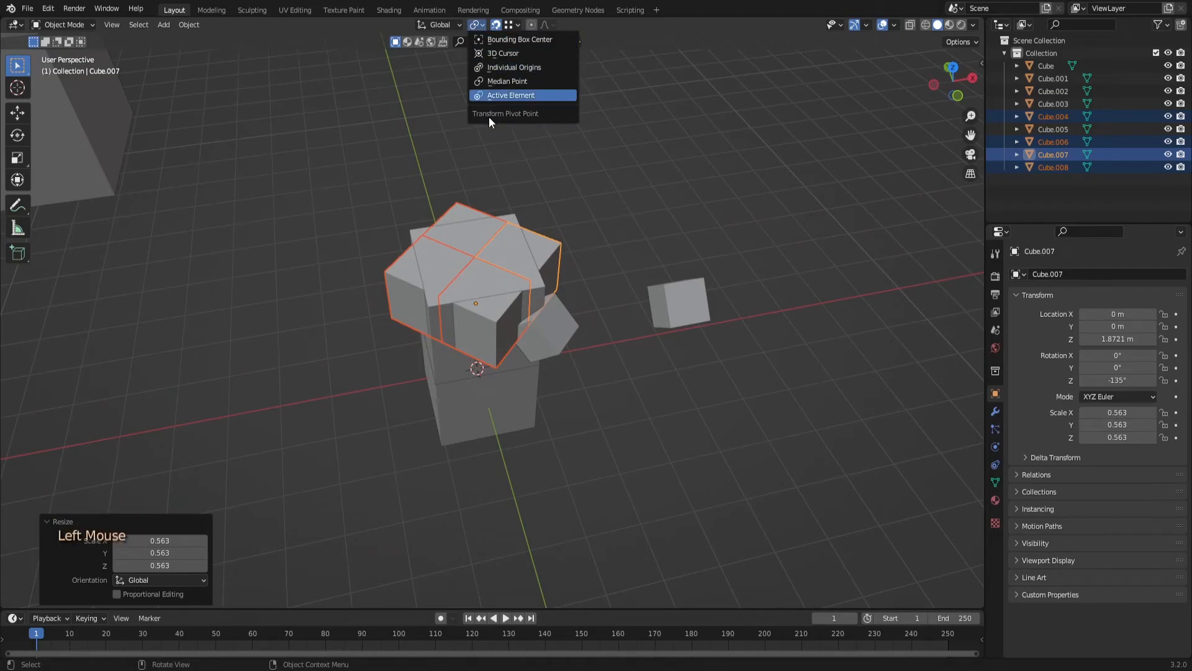
click(479, 25)
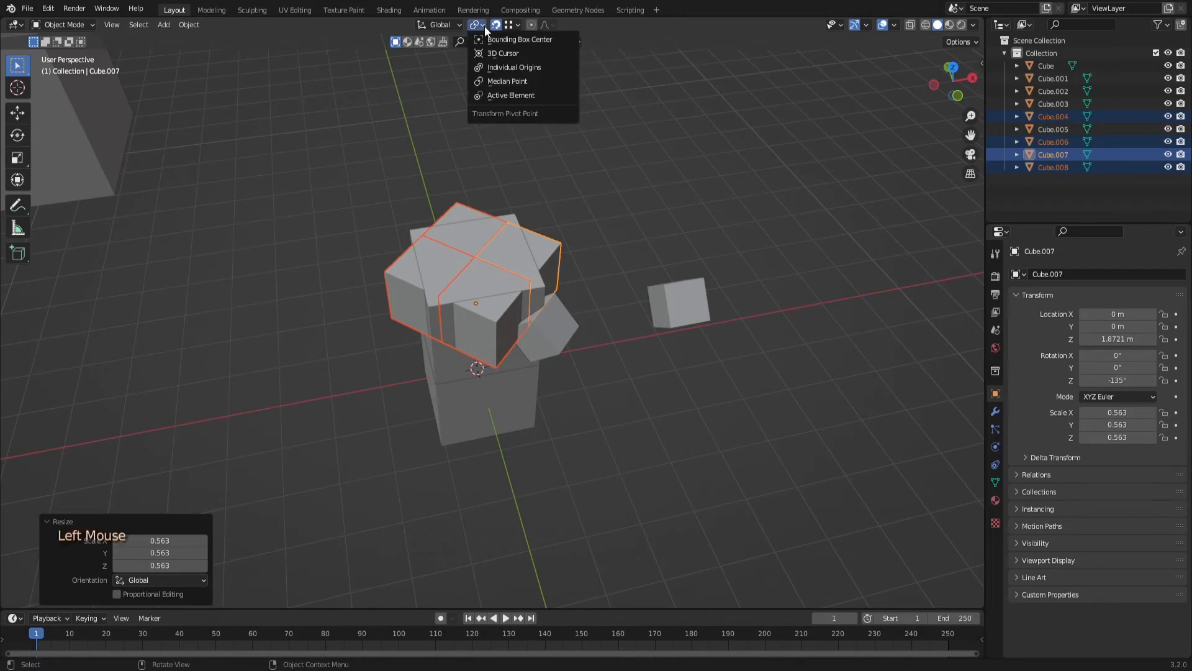
click(507, 67)
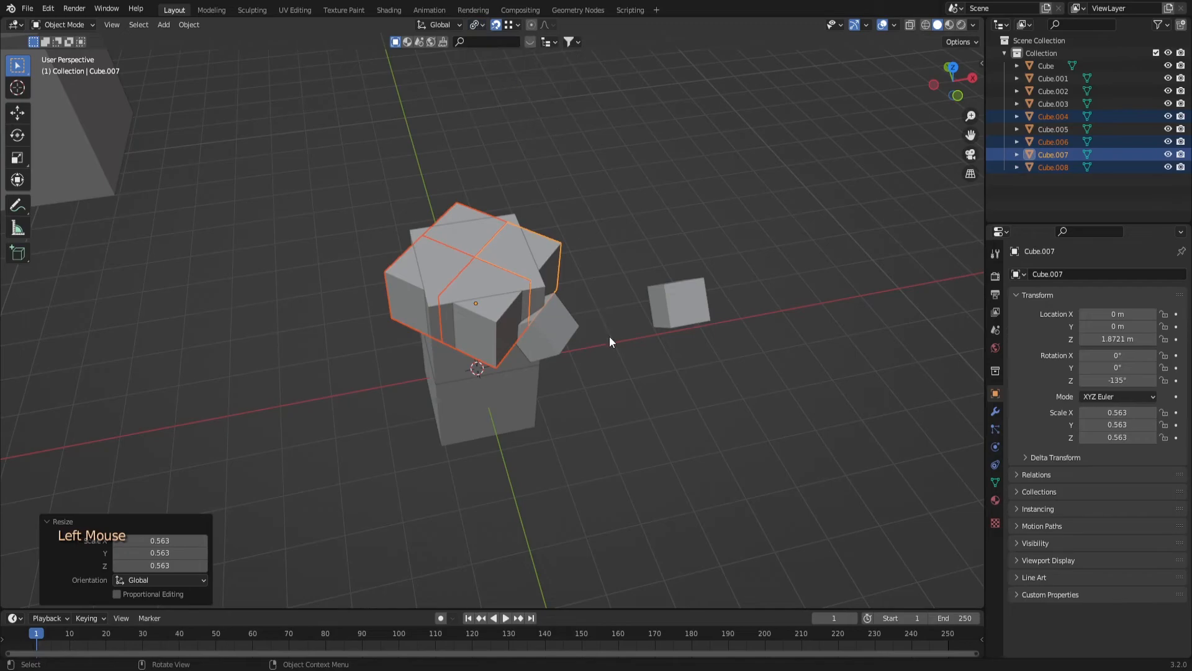
key(r)
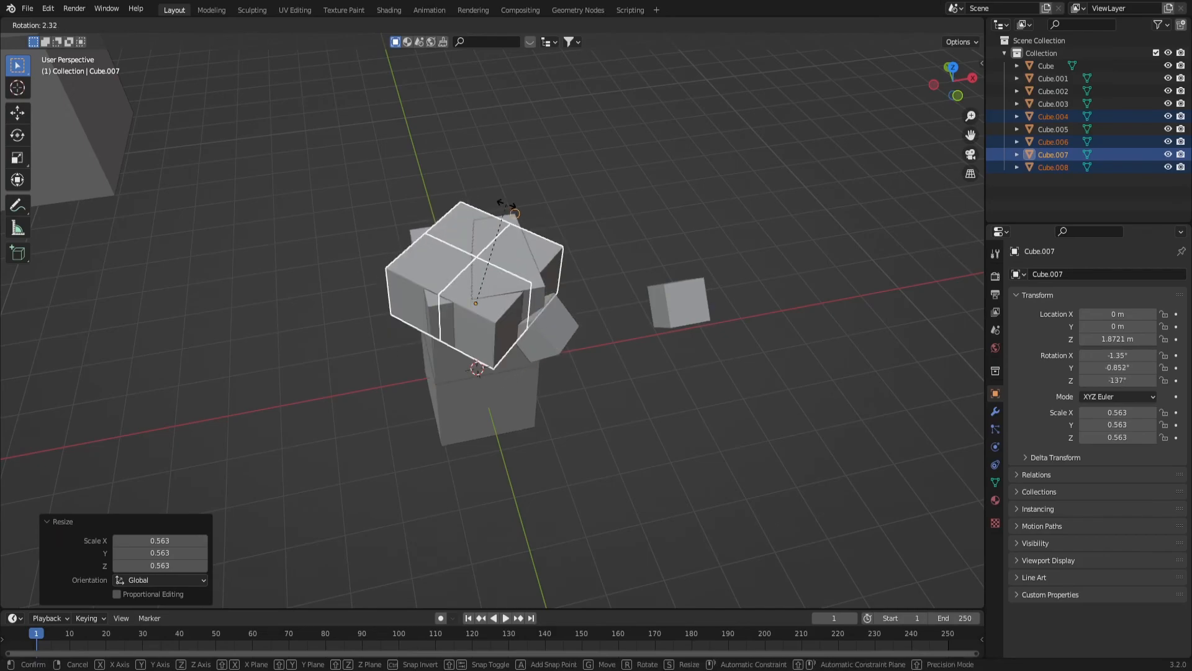
key(Escape)
Step: Set the origins of the four selected cubes to their geometry
scroll(512, 332, down, 2)
middle_drag(531, 386, 567, 407)
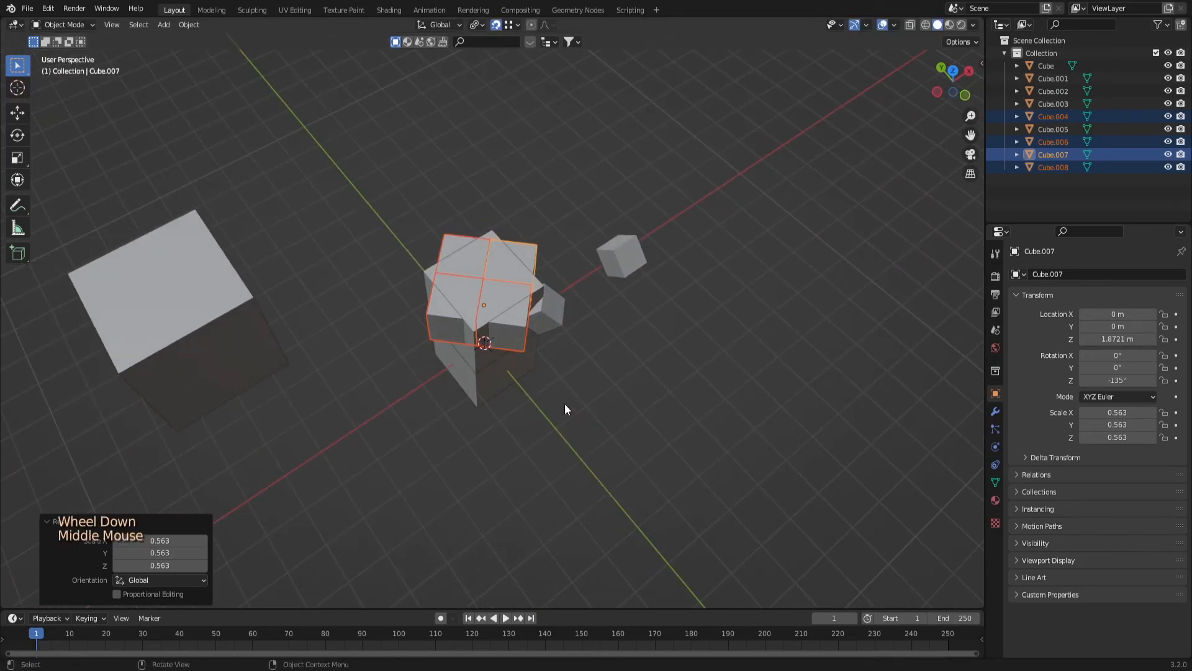
right_click(446, 250)
mouse_move(445, 248)
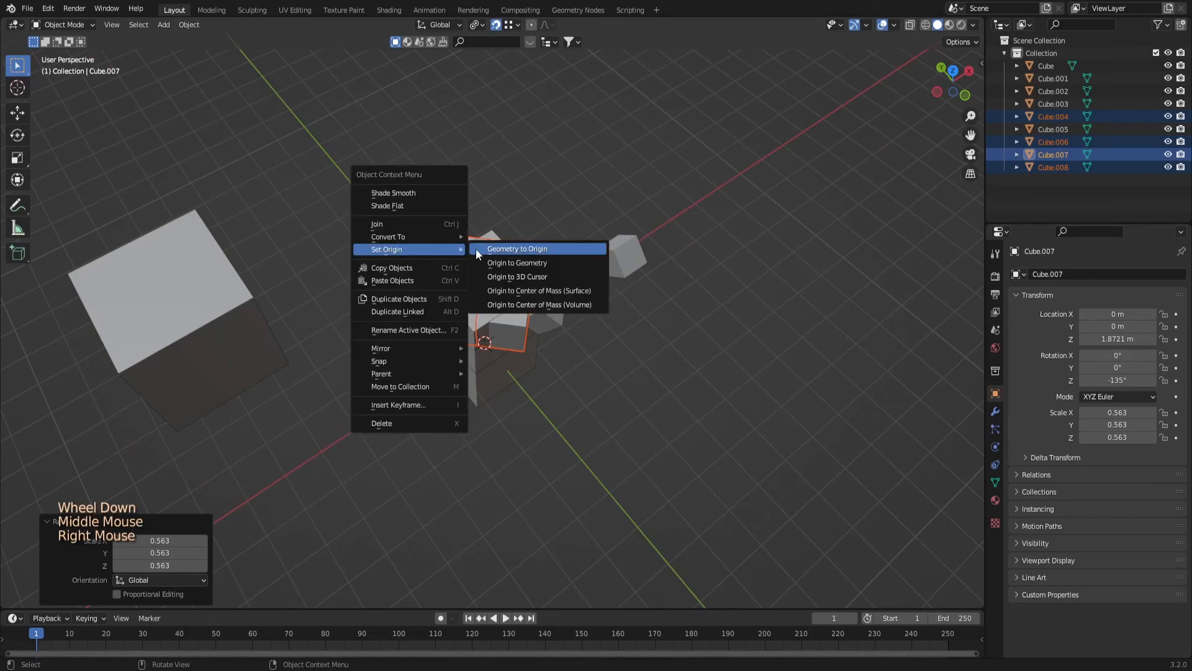
click(512, 263)
Step: Reselect the four upper cubes and rotate them around their individual origins by -46.1° in the view plane
middle_drag(512, 262, 596, 287)
click(460, 263)
middle_drag(460, 264, 512, 276)
click(504, 308)
shift+click(429, 297)
shift+click(532, 262)
shift+click(458, 244)
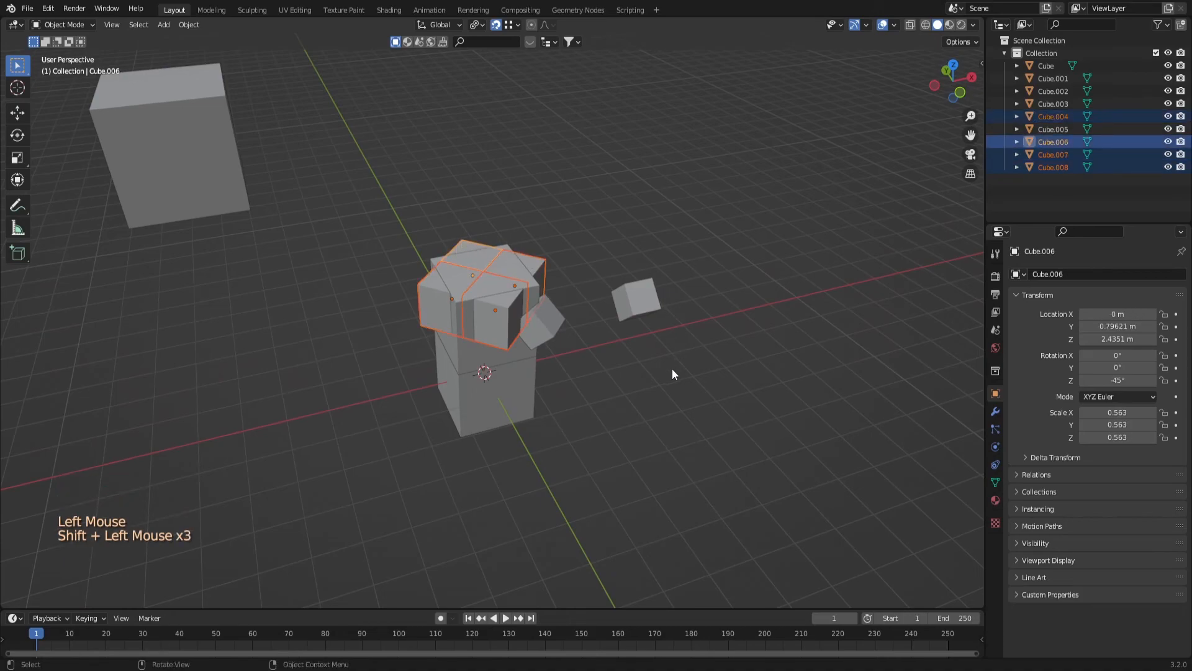
key(r)
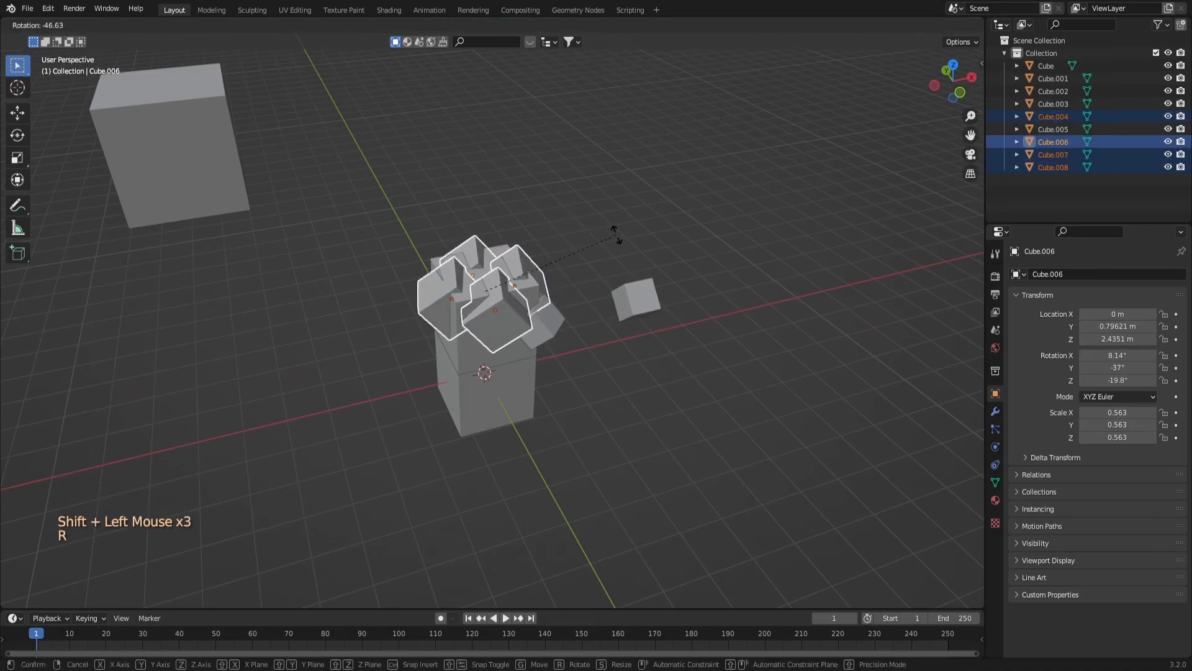
click(618, 239)
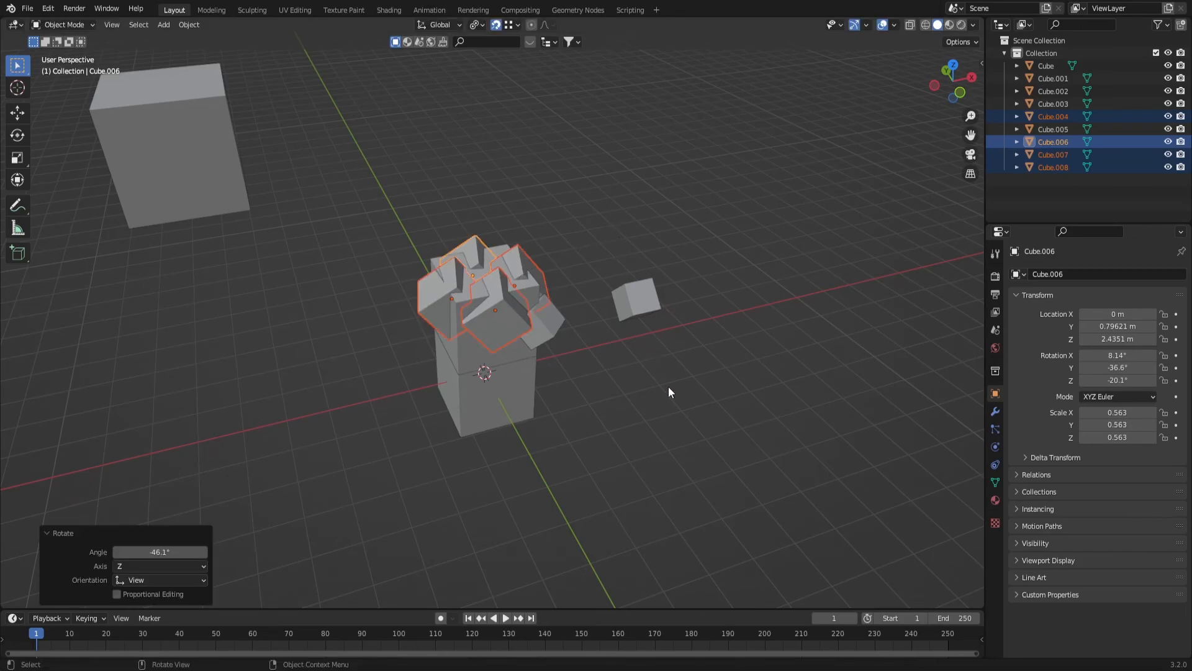
Step: Rotate the four cubes around their individual origins by -25.3° about the global Z axis
key(r)
key(z)
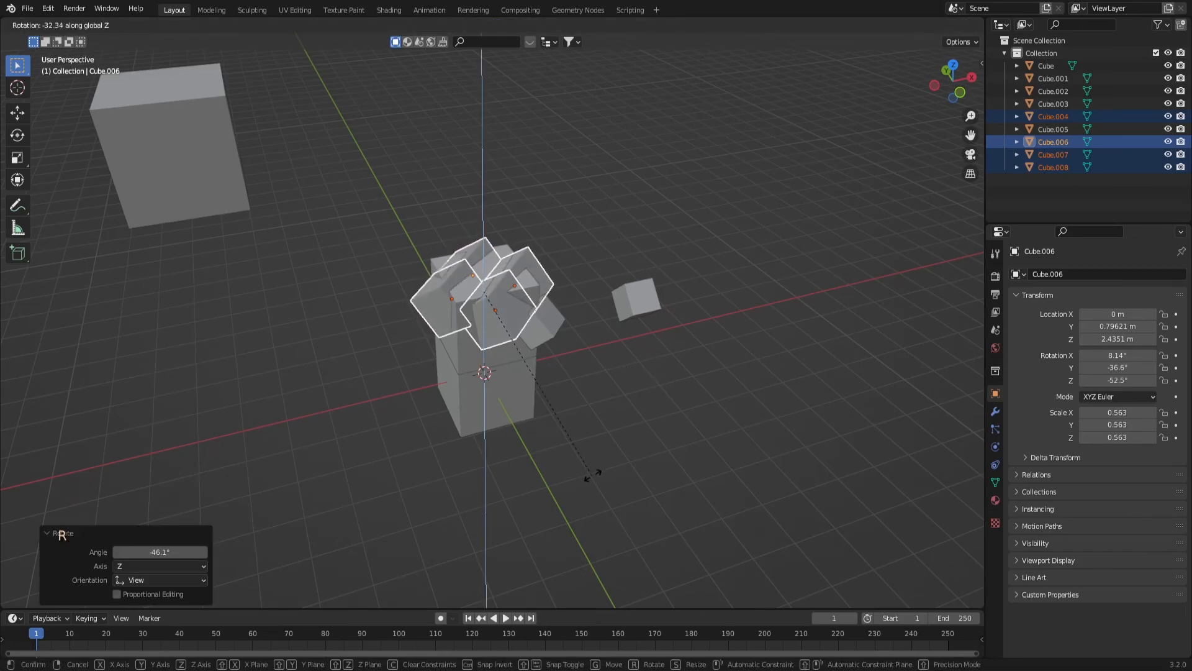
click(683, 473)
Step: Review the transform pivot point choices and the snapping target, Snap With and Affect options
middle_drag(692, 474, 606, 399)
scroll(559, 363, up, 1)
middle_drag(559, 364, 488, 236)
click(476, 25)
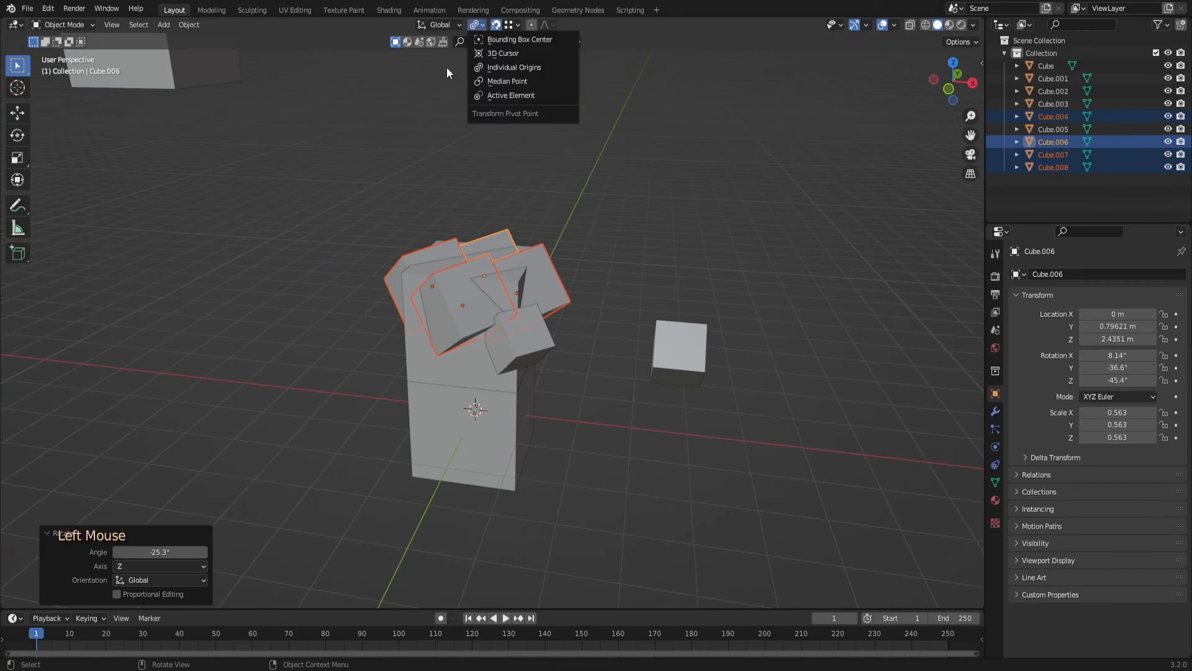
click(505, 54)
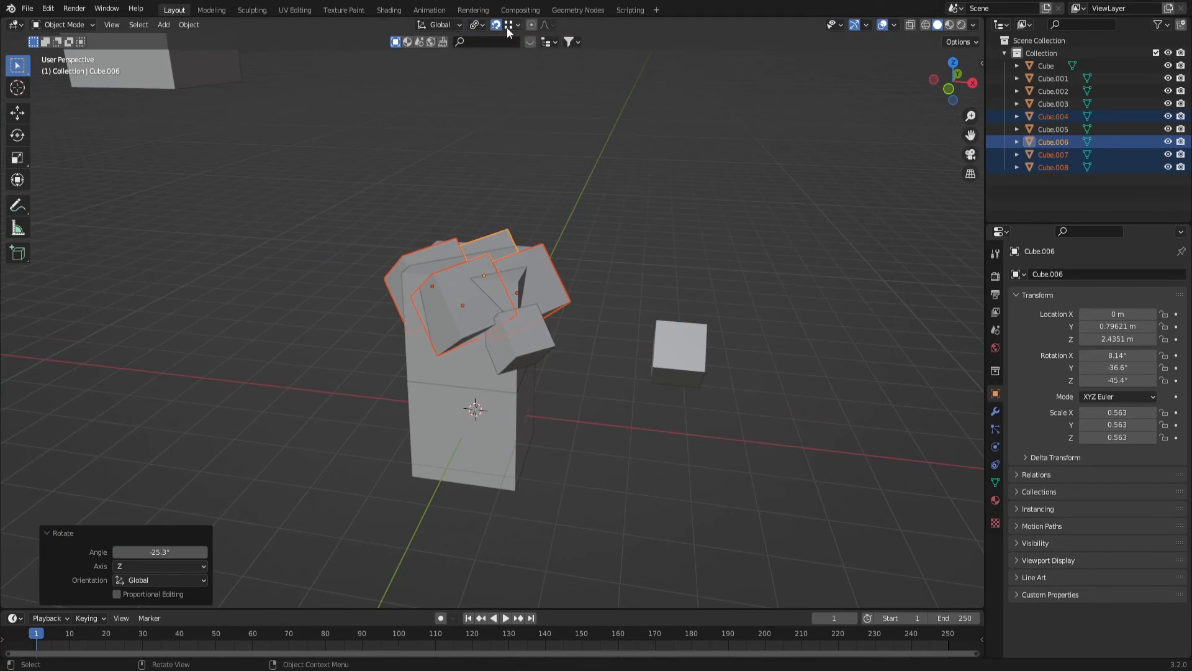
click(508, 26)
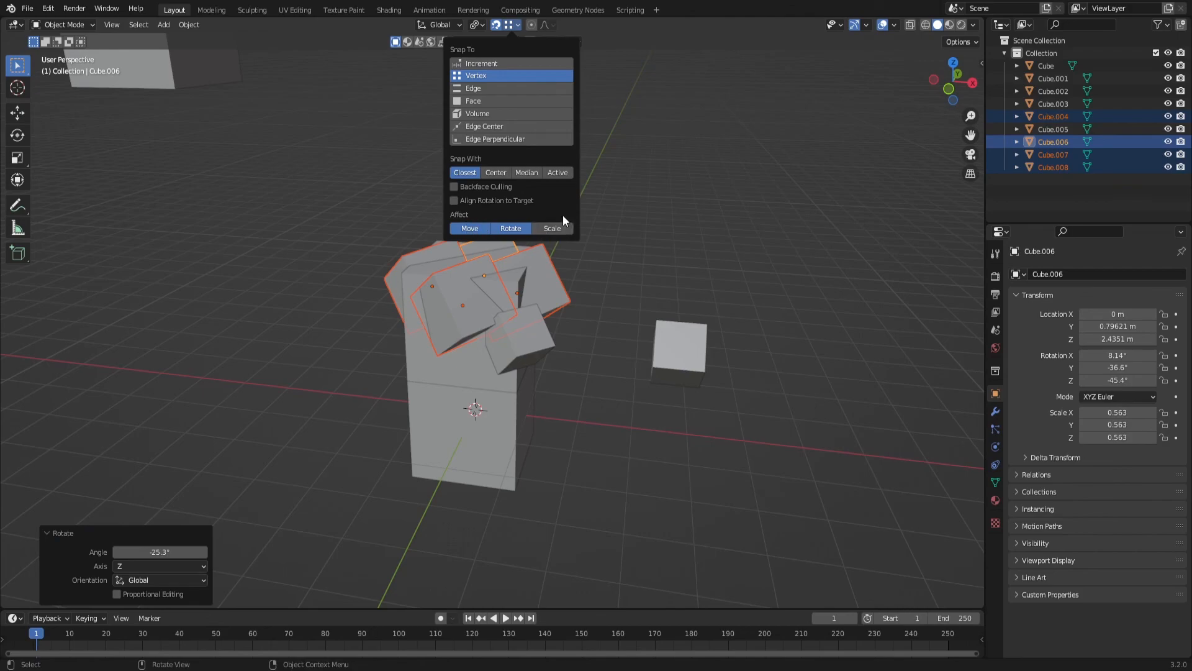
middle_drag(453, 272, 629, 230)
scroll(338, 326, down, 2)
scroll(513, 279, up, 3)
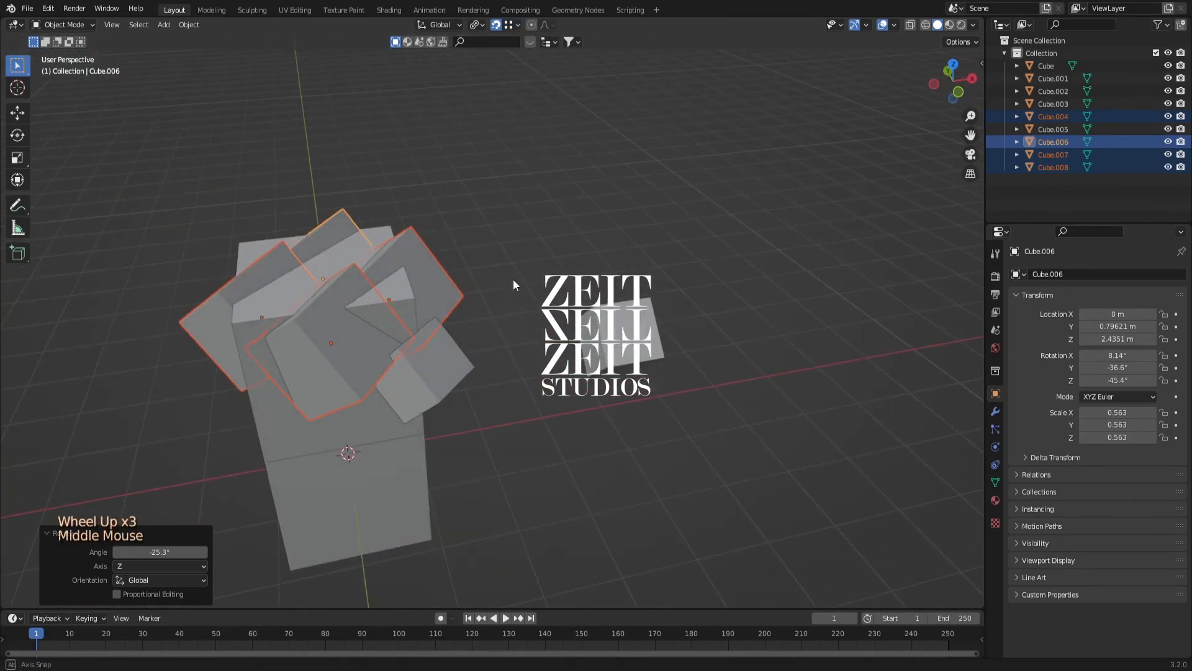
click(680, 308)
key(shift+s)
shift+right_drag(661, 297, 654, 306)
middle_drag(653, 353, 577, 329)
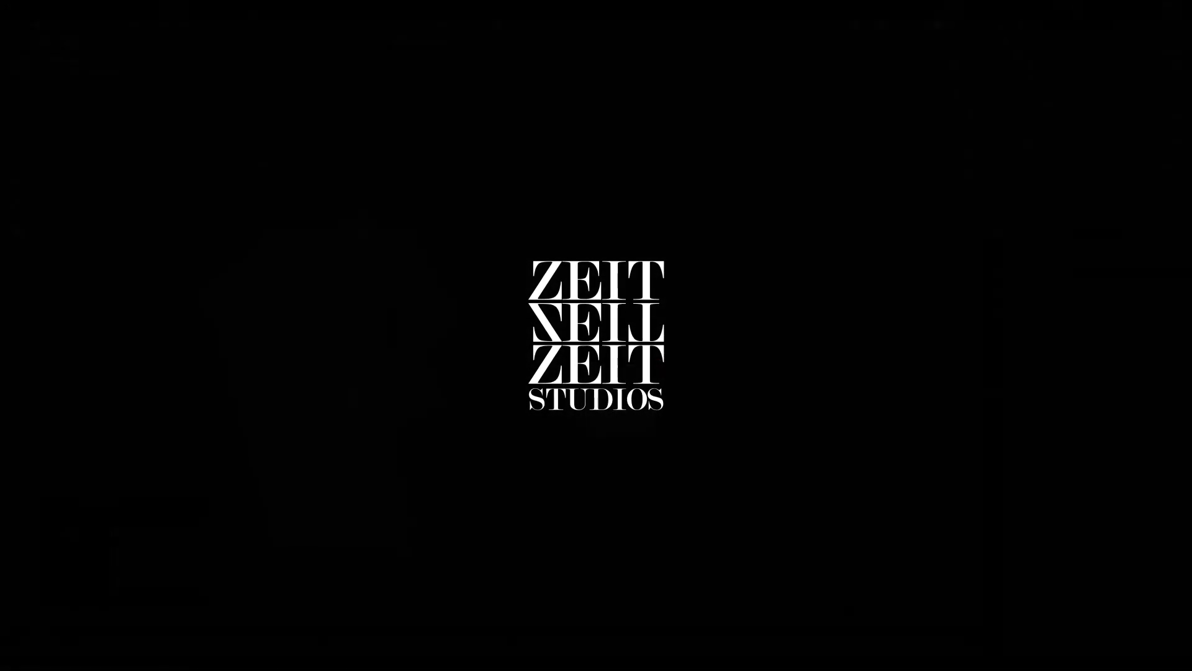